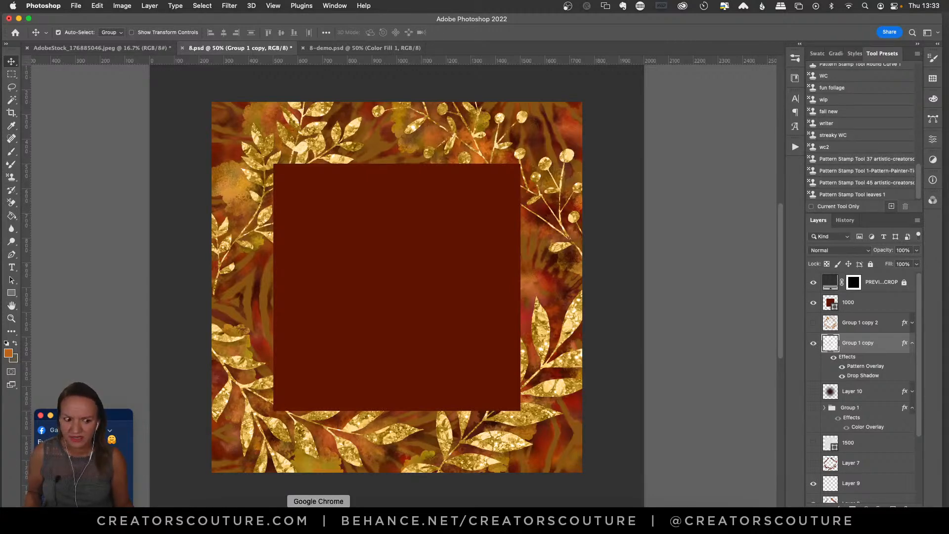
Switch to Chrome and examine the autumn wreath artwork posted in the Creators Couture Insiders Facebook group
click(318, 519)
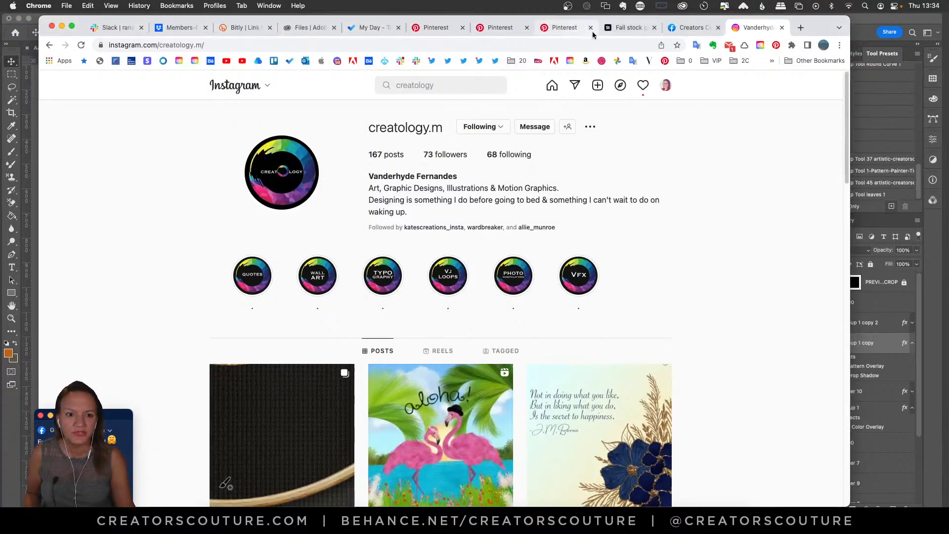
click(692, 27)
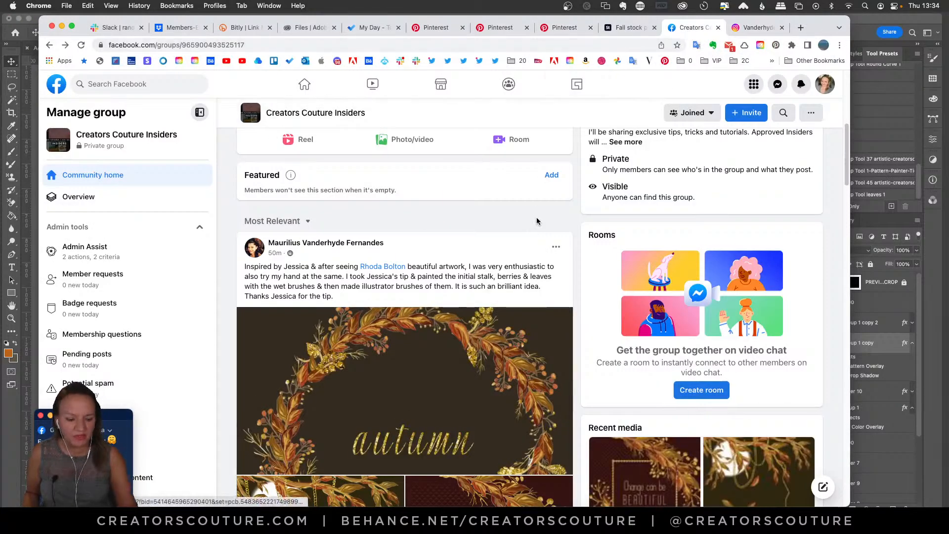
scroll(537, 220, down, 4)
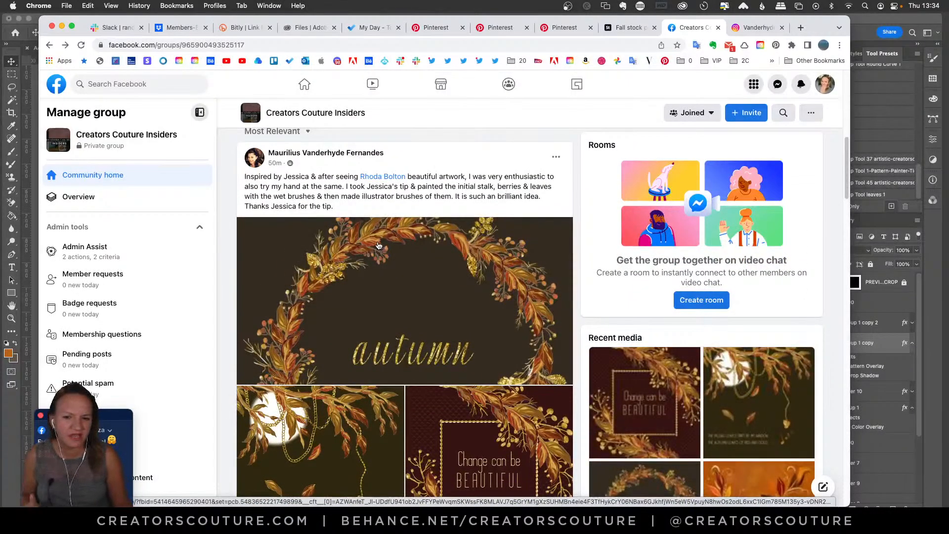
scroll(410, 267, down, 2)
scroll(410, 266, down, 2)
scroll(417, 262, up, 1)
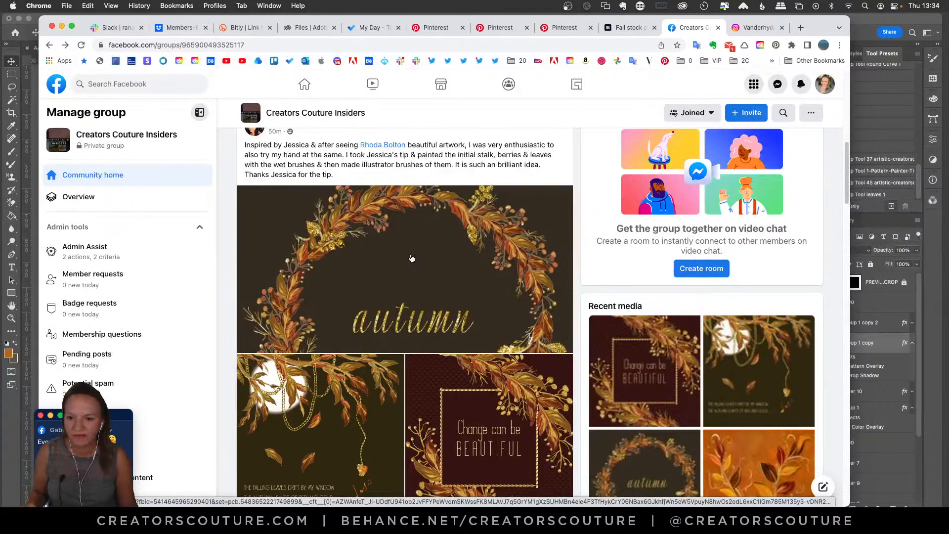
click(400, 256)
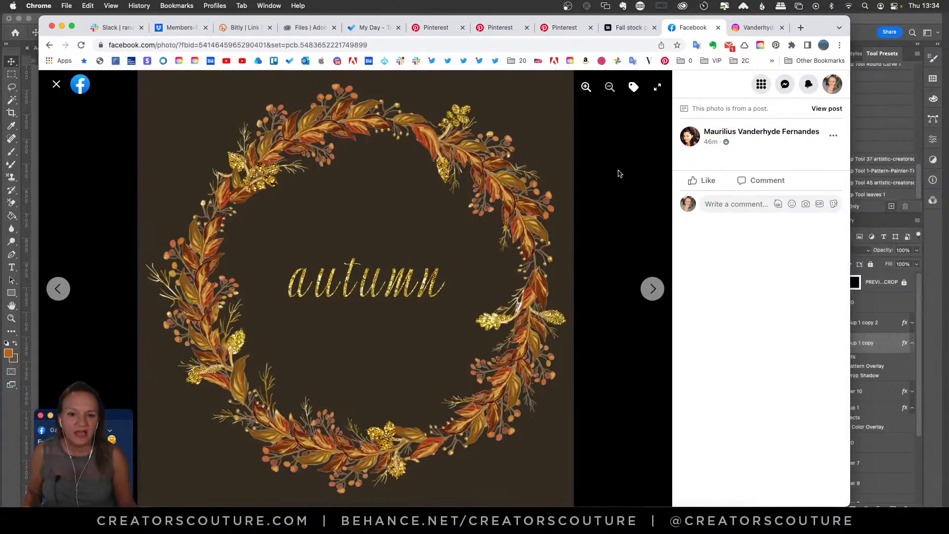
click(56, 87)
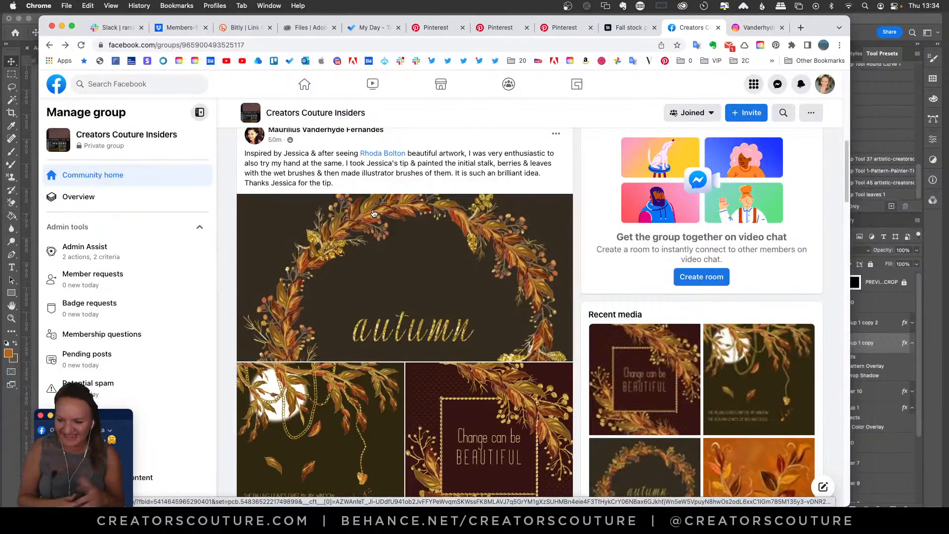
Browse the post's enlarged artworks, comparing the autumn wreath, the falling leaves and the "Change can be BEAUTIFUL" design
click(374, 224)
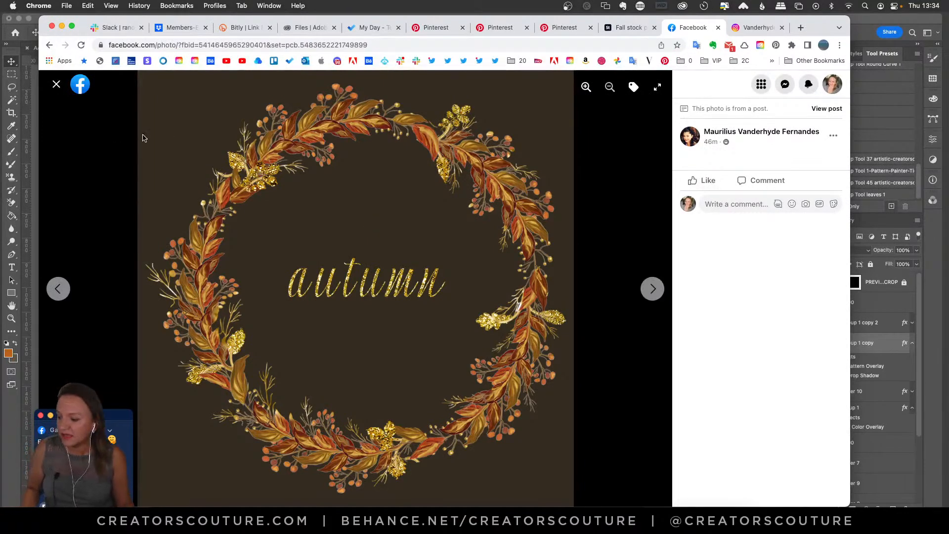
key(Right)
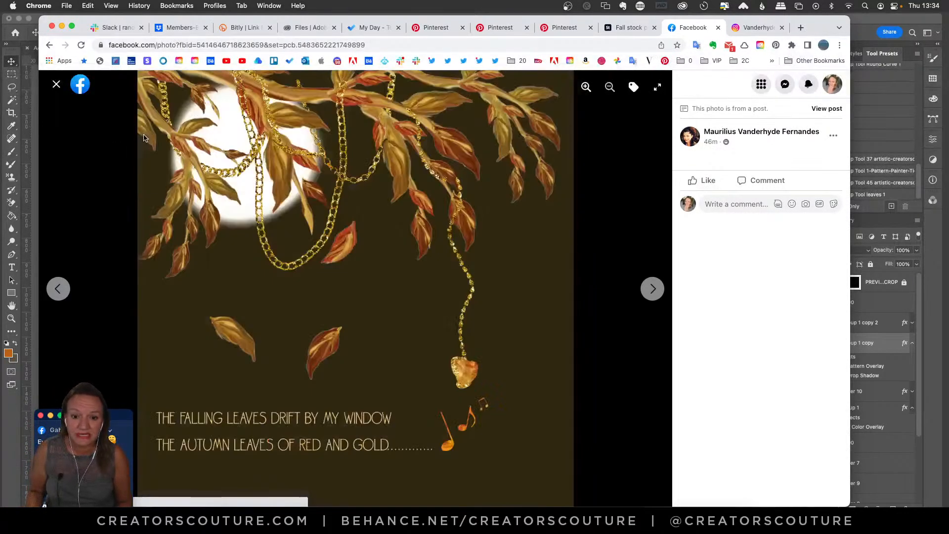
key(Right)
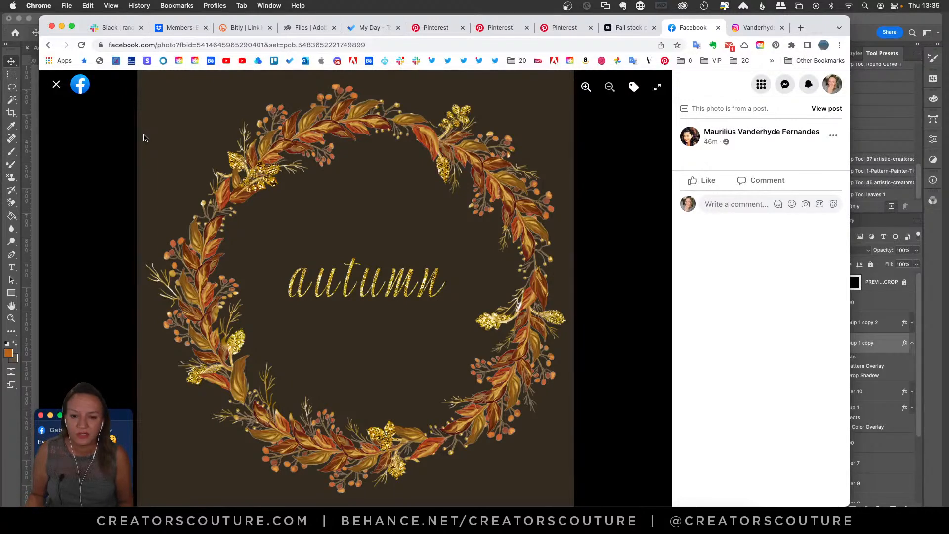
key(Right)
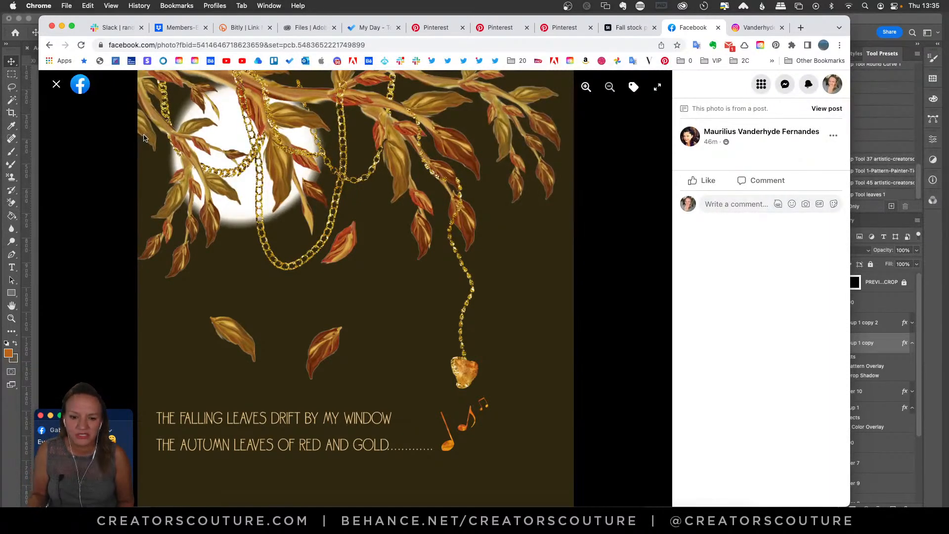
key(Right)
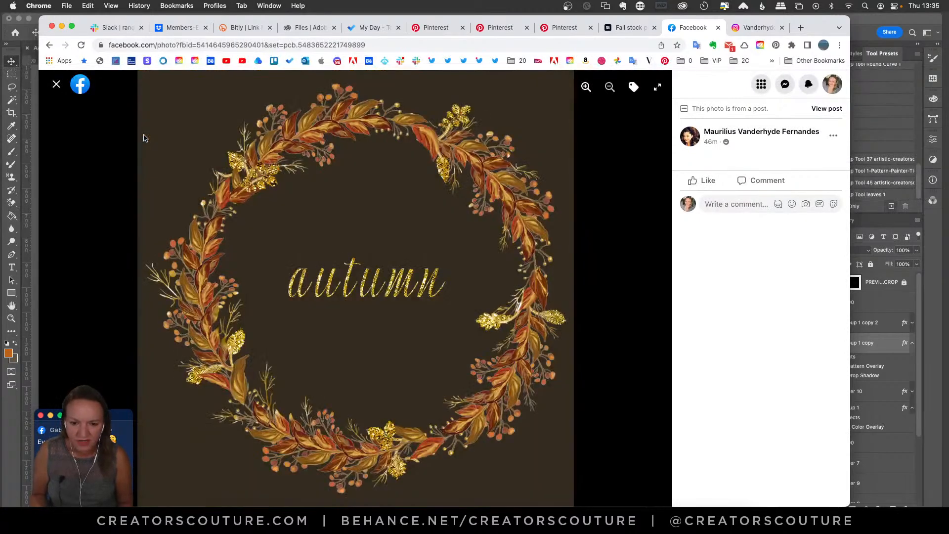
key(Right)
key(Right)
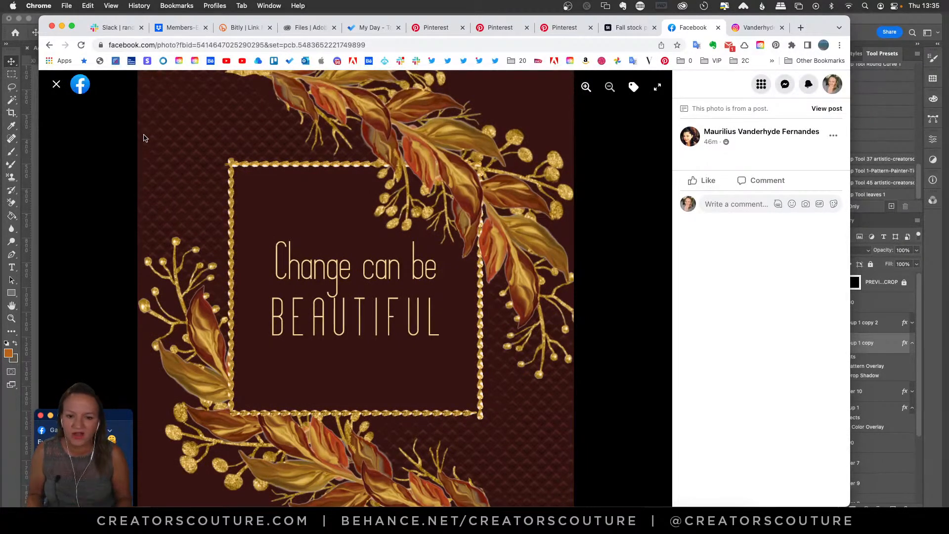
key(Right)
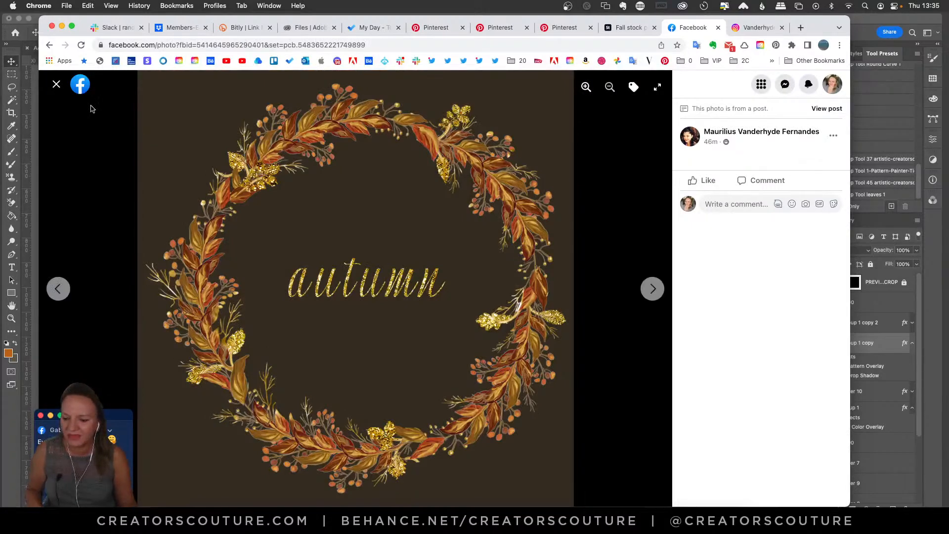
click(56, 87)
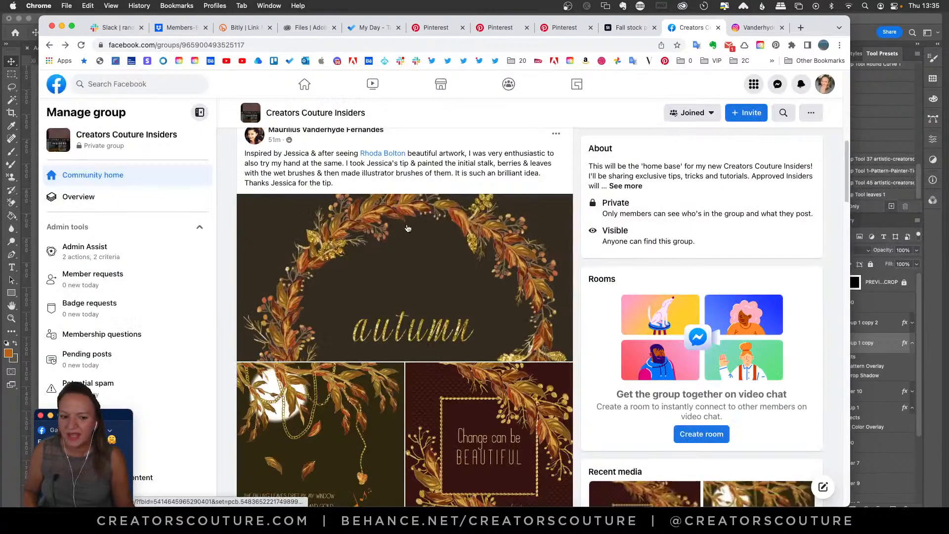
View the artist's Instagram profile and switch back to Photoshop
scroll(440, 229, down, 1)
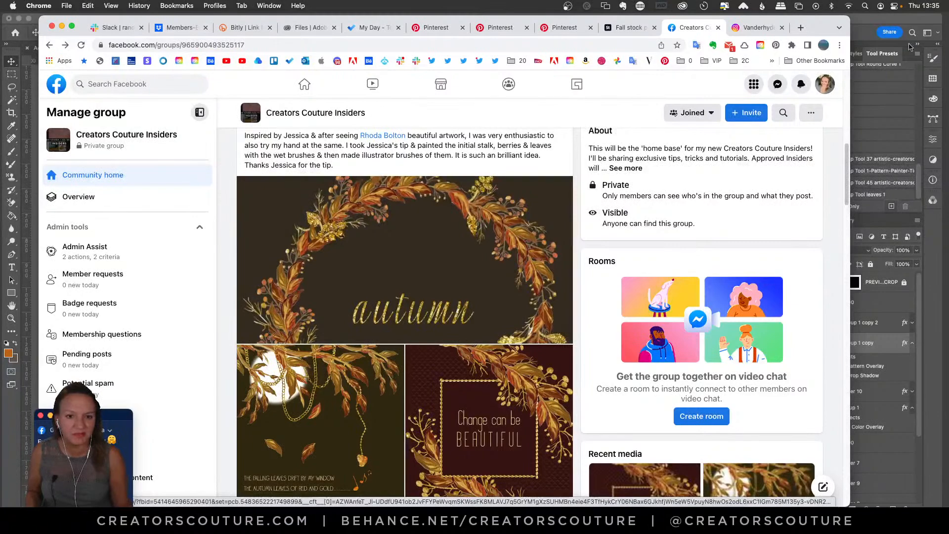
click(757, 28)
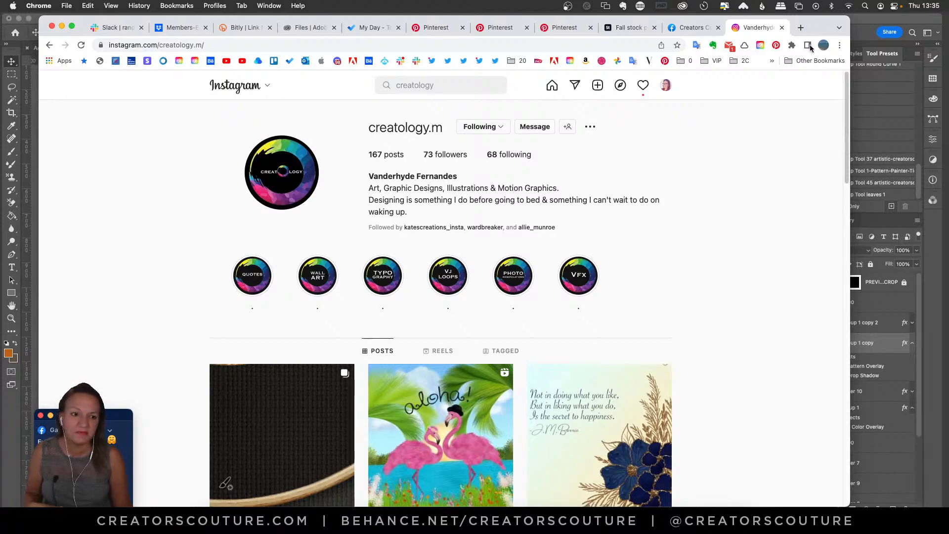
click(869, 24)
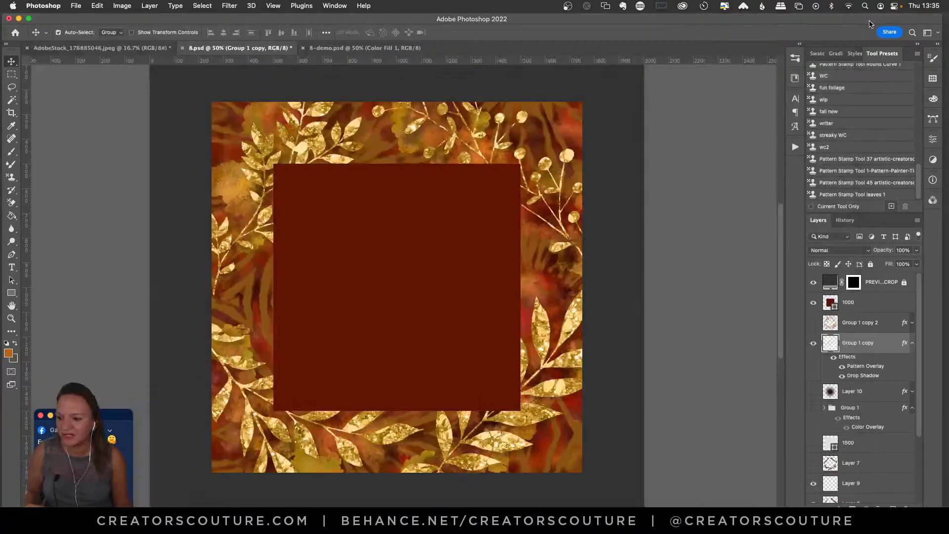
Convert the locked Background of AdobeStock_176885046.jpeg into a regular layer, keeping the default name, Normal mode and 100% opacity
click(139, 47)
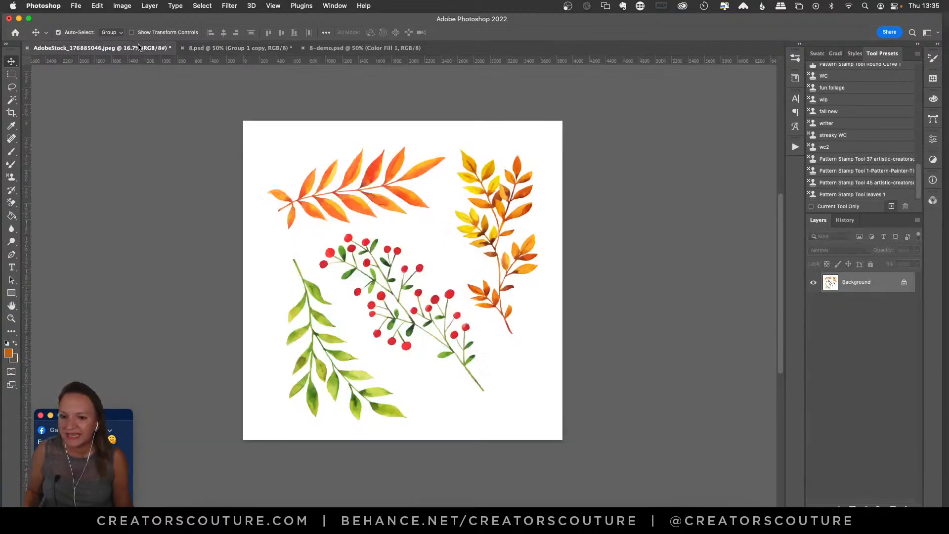
click(233, 48)
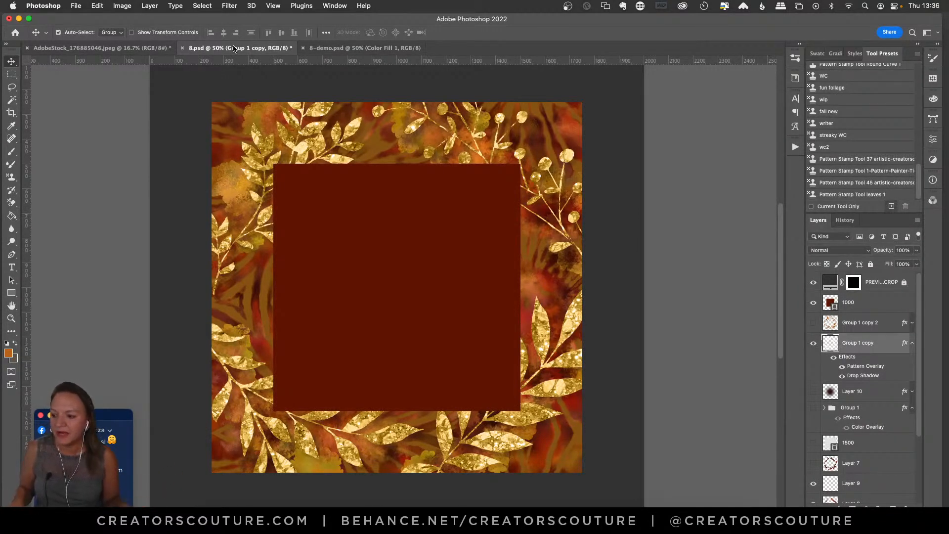
click(148, 48)
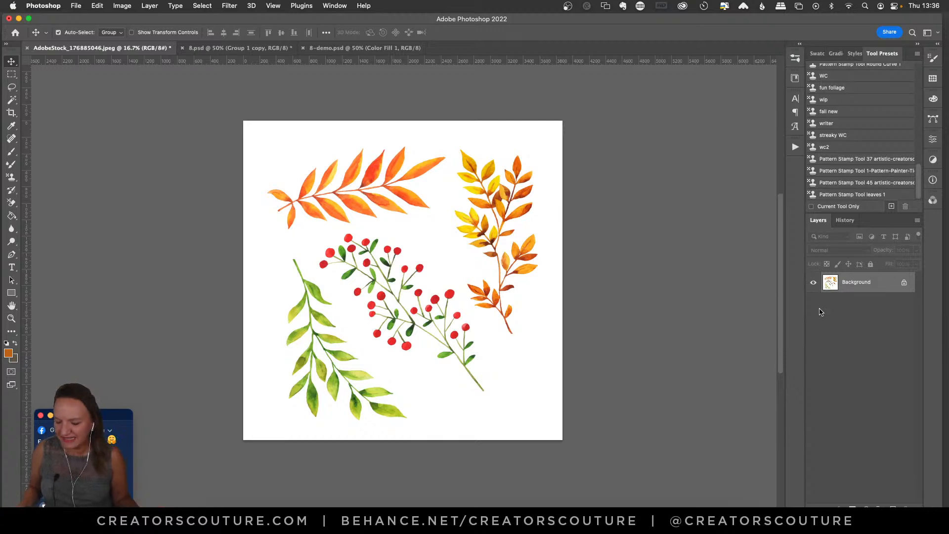
double_click(871, 283)
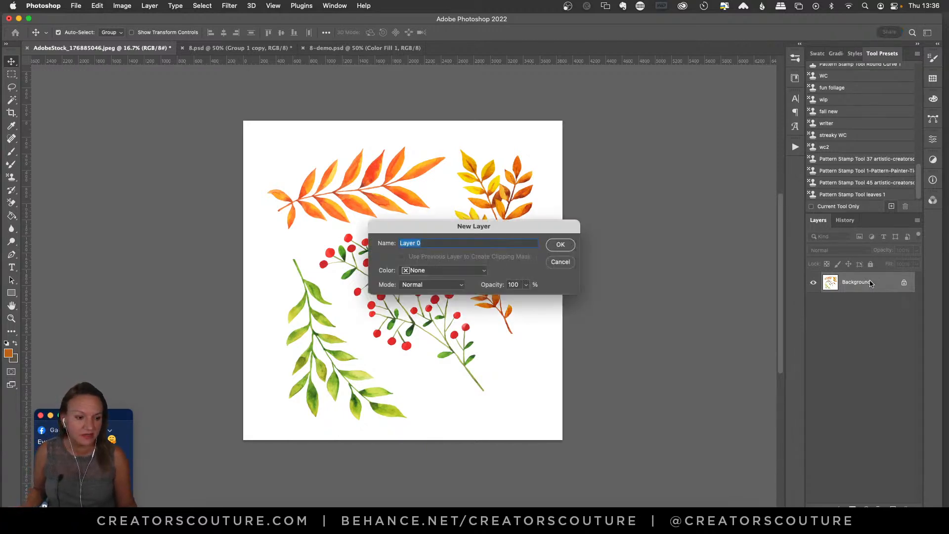
click(561, 245)
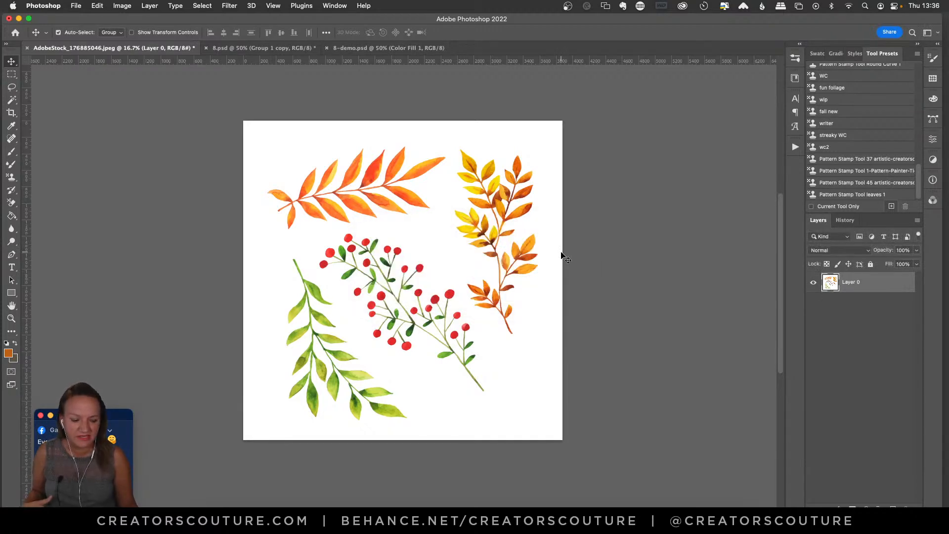
Lasso loosely around the orange leaf branch in the stock image and cut it out of the layer
click(11, 87)
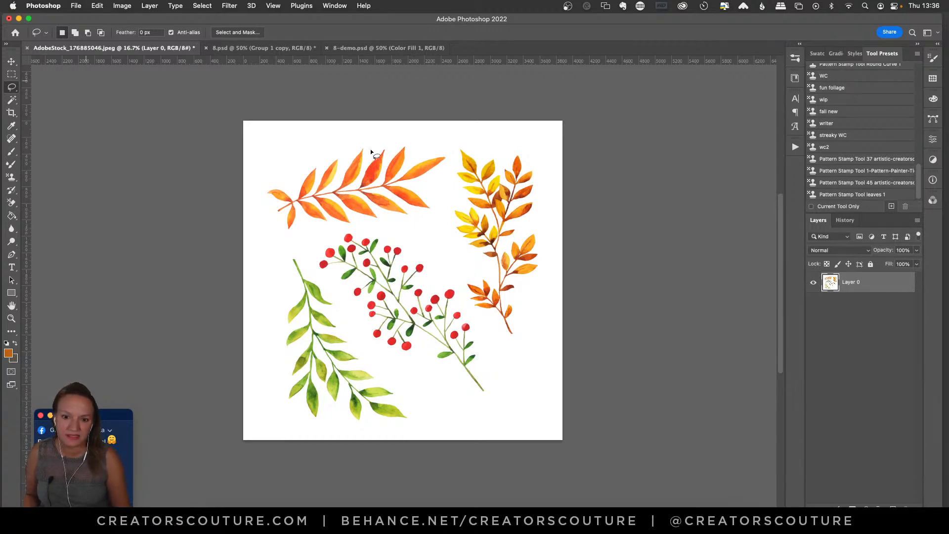
mouse_move(409, 134)
mouse_down()
mouse_move(276, 168)
mouse_move(262, 227)
mouse_move(310, 240)
mouse_move(435, 218)
mouse_move(451, 197)
mouse_move(434, 121)
mouse_up()
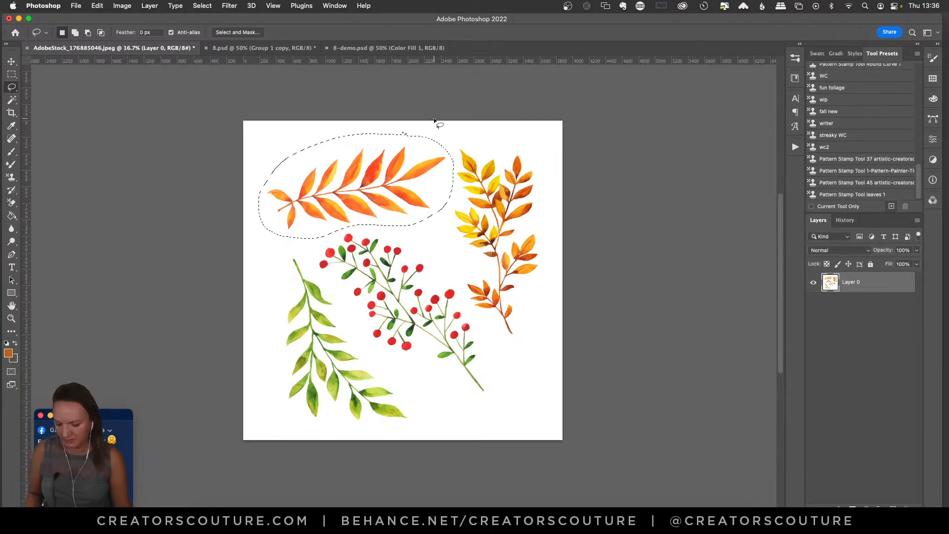
key(Delete)
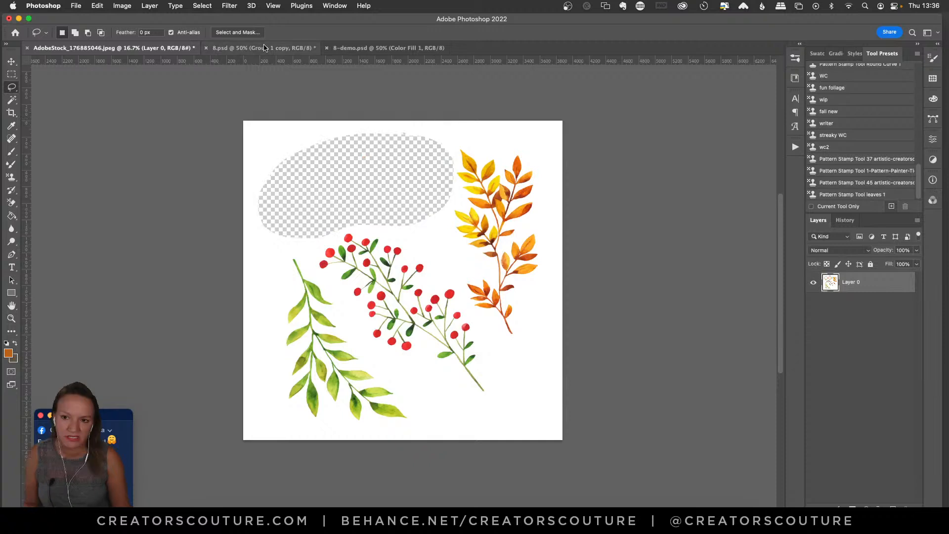
Paste the orange branch into 8-demo.psd directly above the 1000 layer
click(376, 48)
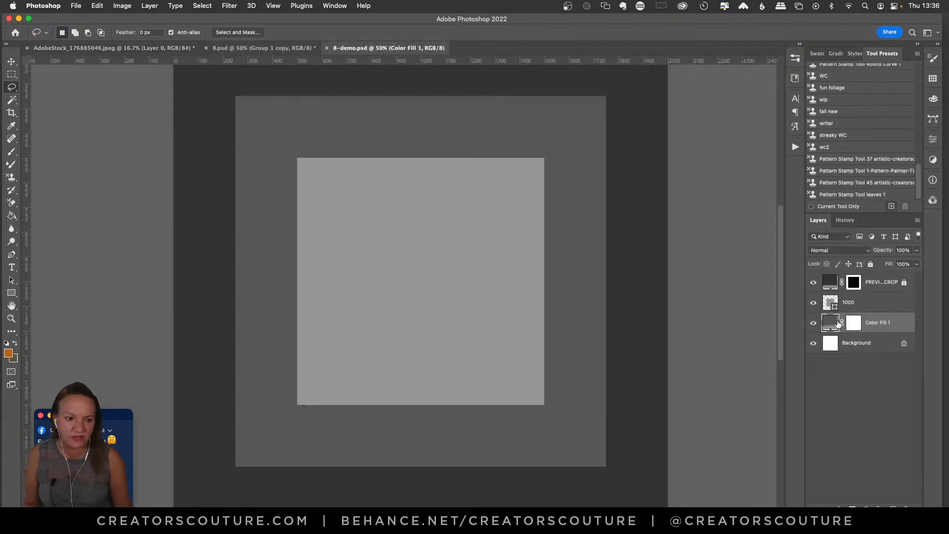
click(846, 302)
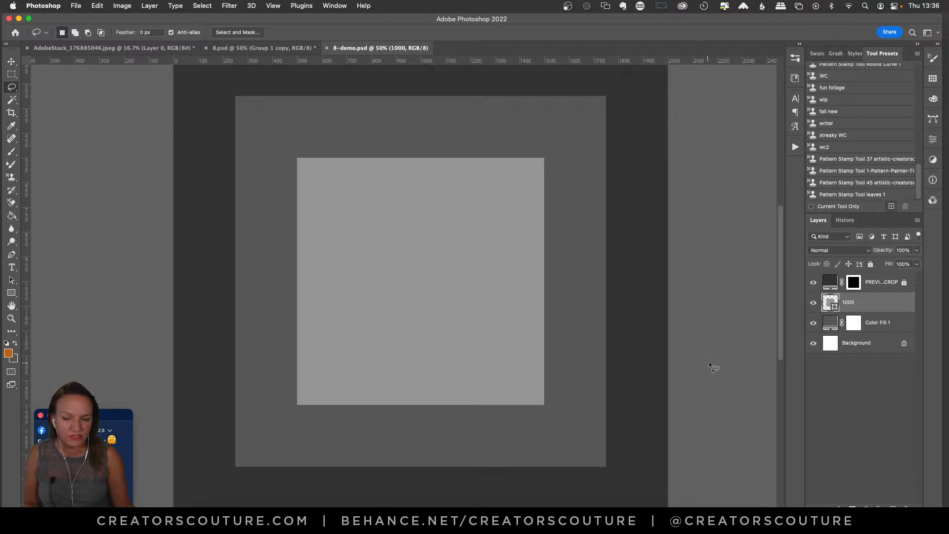
key(super+v)
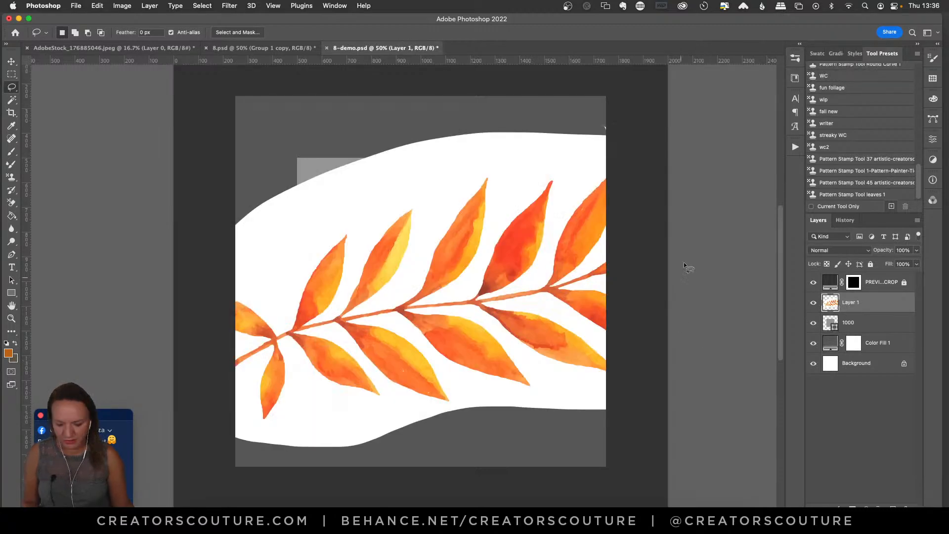
Scale the pasted branch down proportionally to about 58% and position it across the middle of the light grey square
key(super+t)
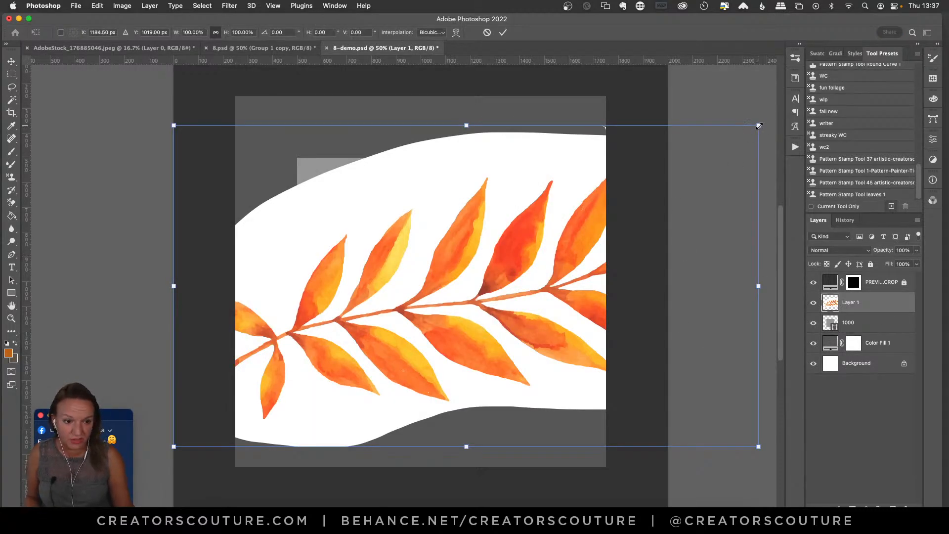
drag(753, 128, 512, 260)
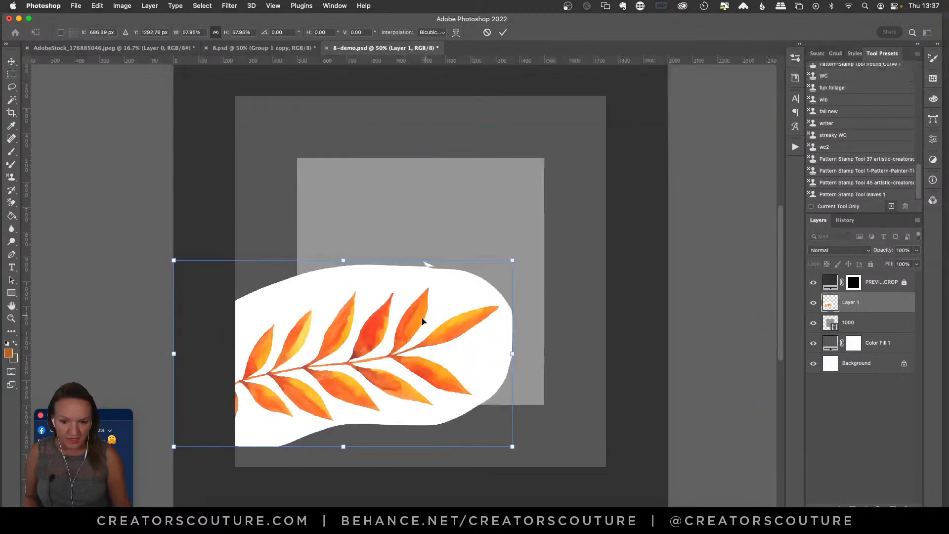
drag(423, 321, 504, 270)
key(l)
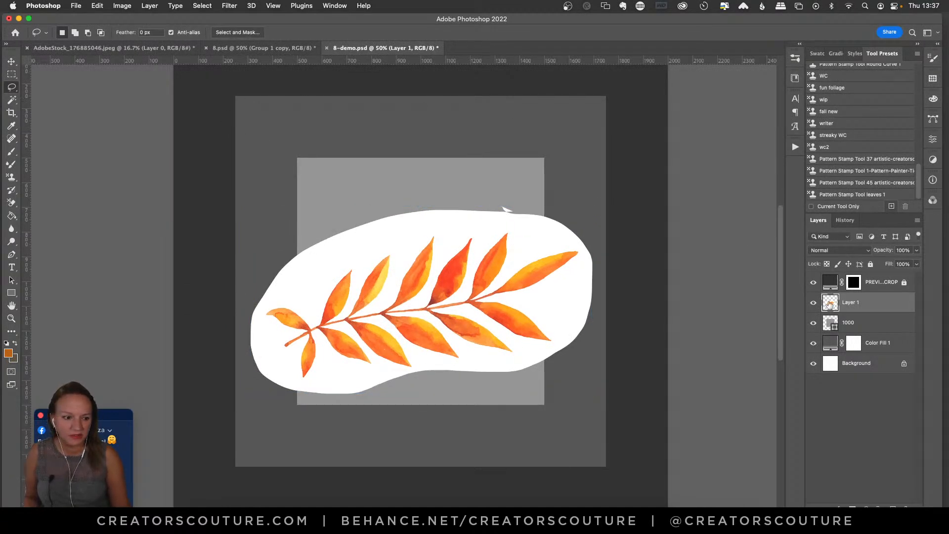
Check what the 1000 and PREVIEW CROP layers contribute by hiding and reshowing each of them
click(813, 324)
click(813, 324)
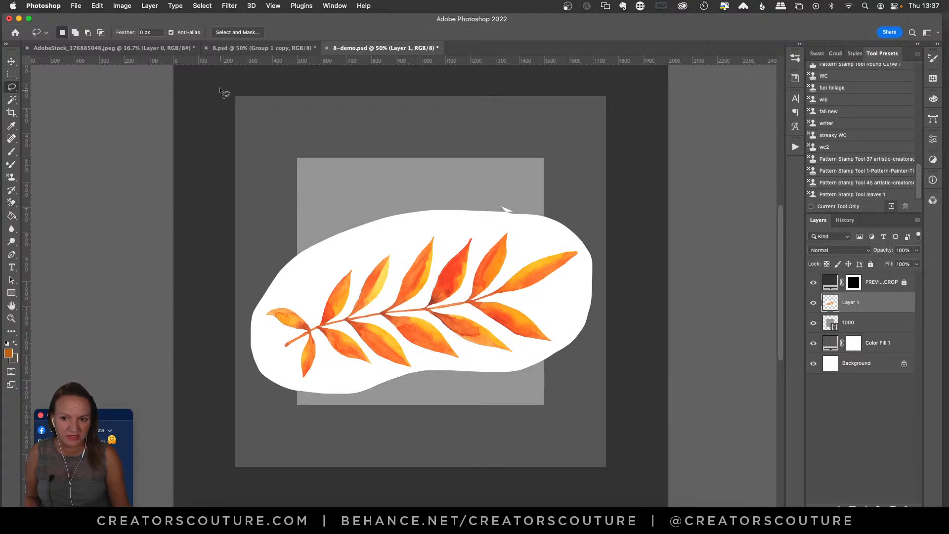
click(853, 282)
click(813, 282)
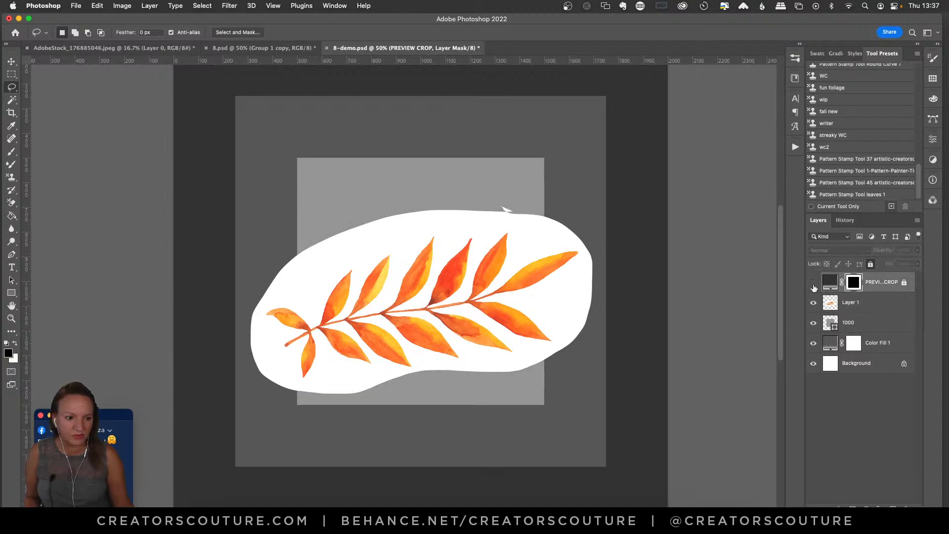
click(813, 284)
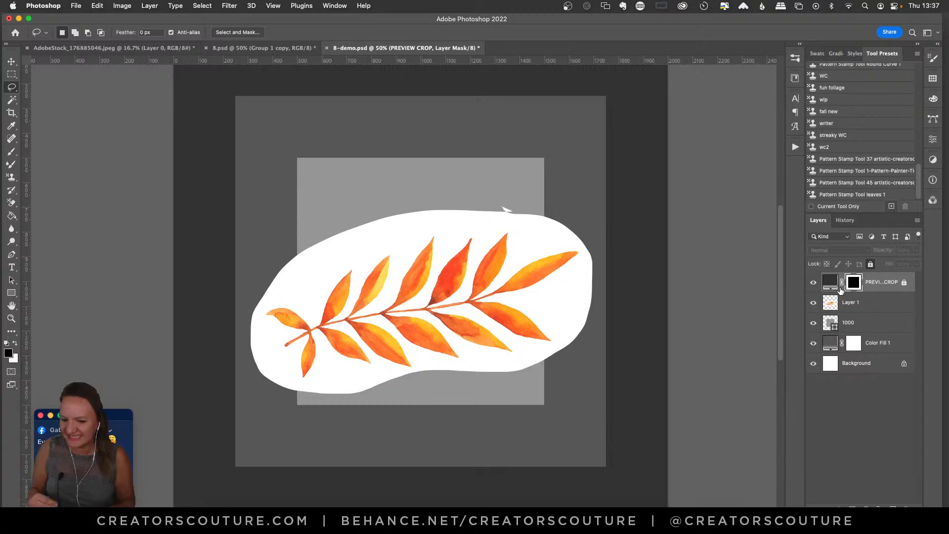
Move the pasted branch slightly upward over the light grey square with the Move tool
key(v)
drag(403, 220, 403, 206)
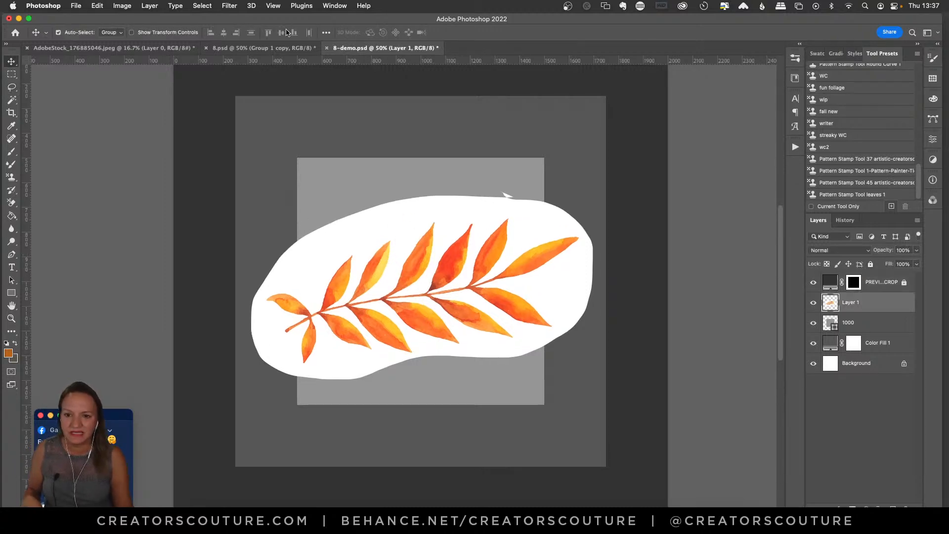
Tile the open documents vertically, with 8.psd tabbed alongside the stock image and 8-demo.psd in its own wider pane
click(339, 5)
mouse_move(356, 18)
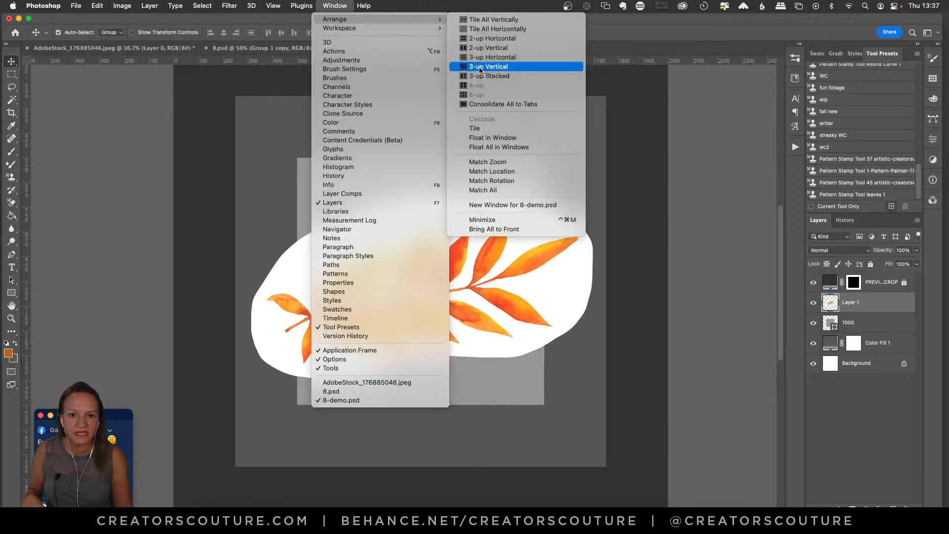
click(479, 68)
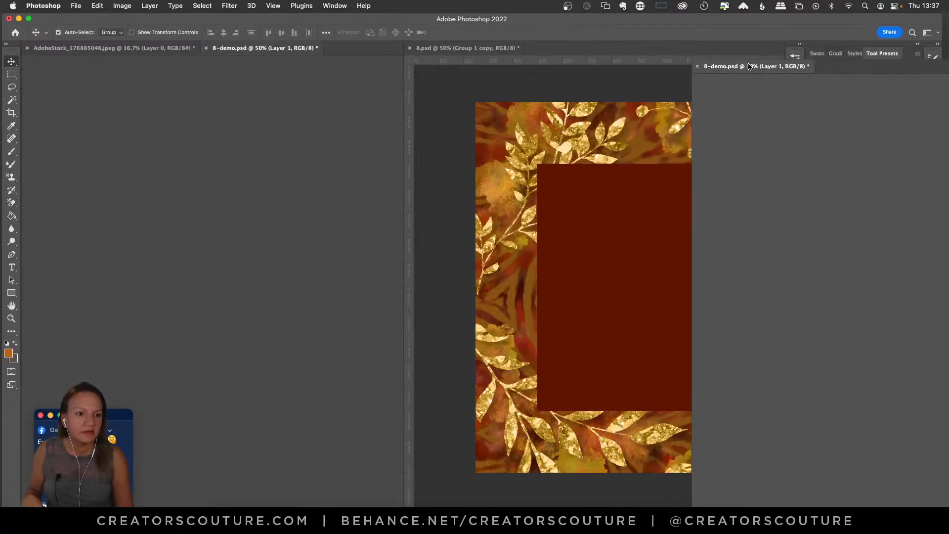
drag(779, 60, 326, 58)
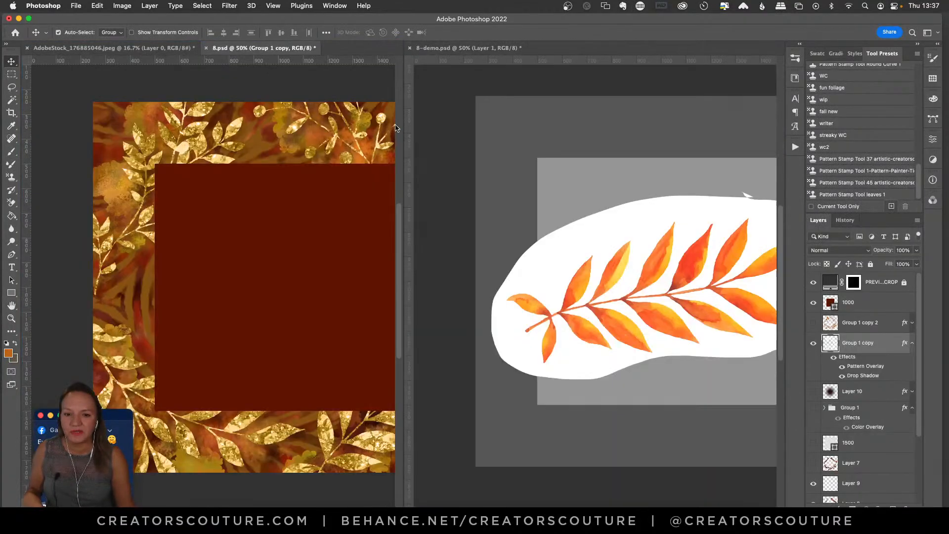
drag(395, 127, 264, 165)
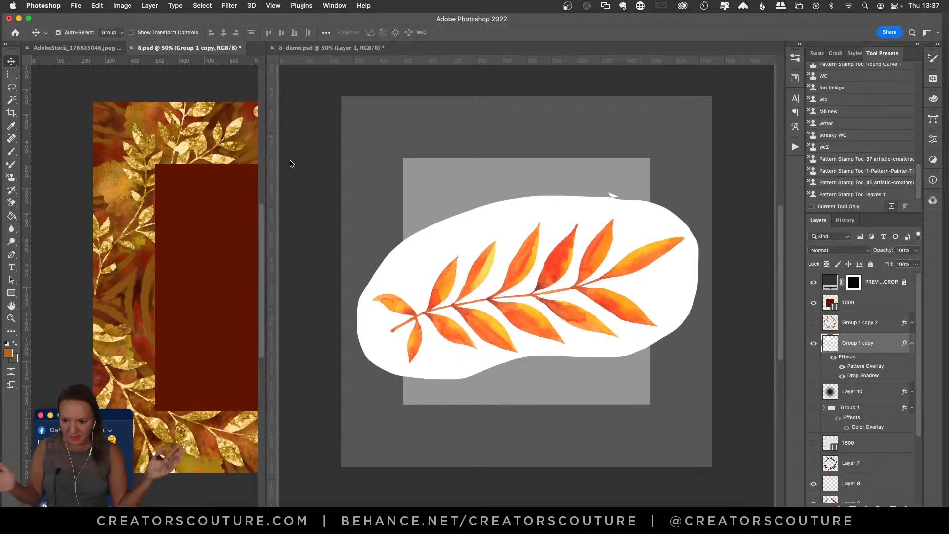
Move the orange branch slightly upward in 8-demo.psd and show AdobeStock_176885046.jpeg in the neighbouring pane
click(541, 272)
mouse_move(535, 256)
mouse_down()
mouse_move(522, 258)
mouse_move(532, 244)
mouse_up()
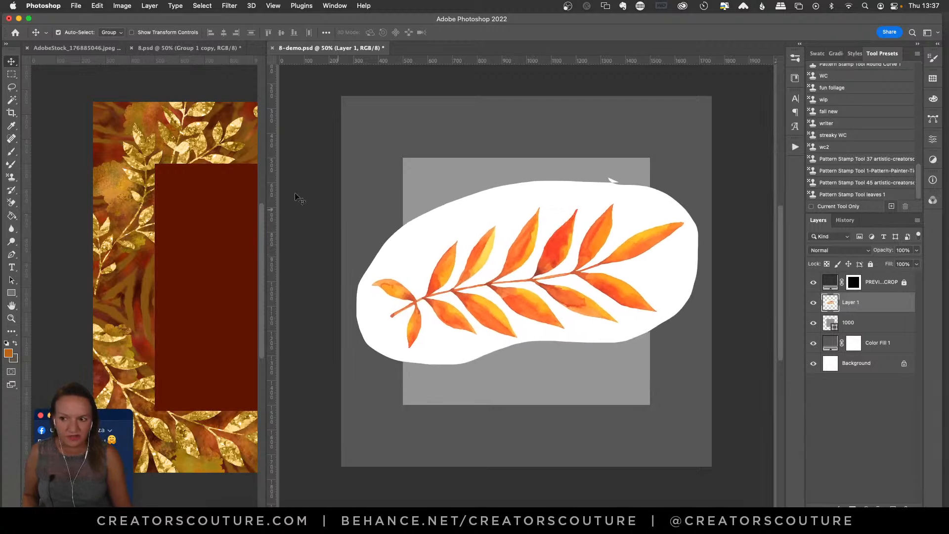
click(88, 47)
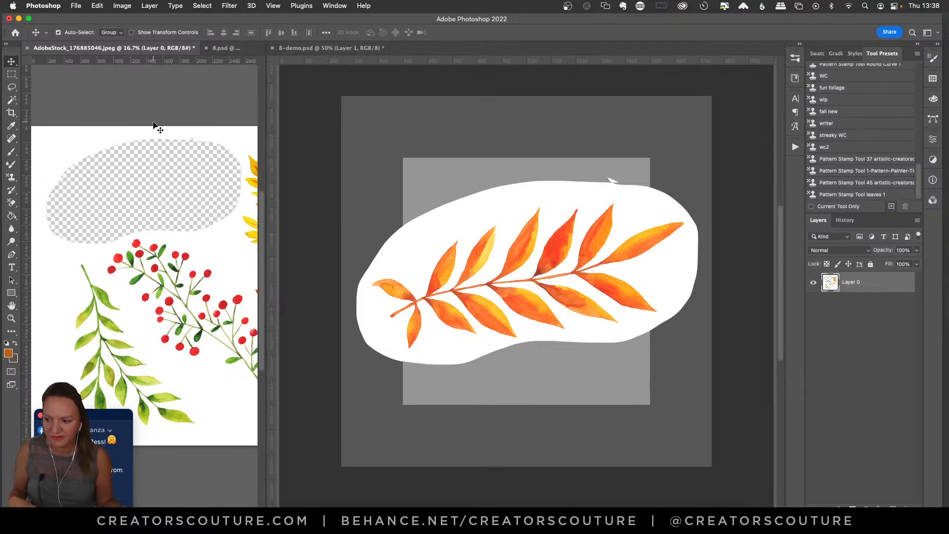
click(298, 49)
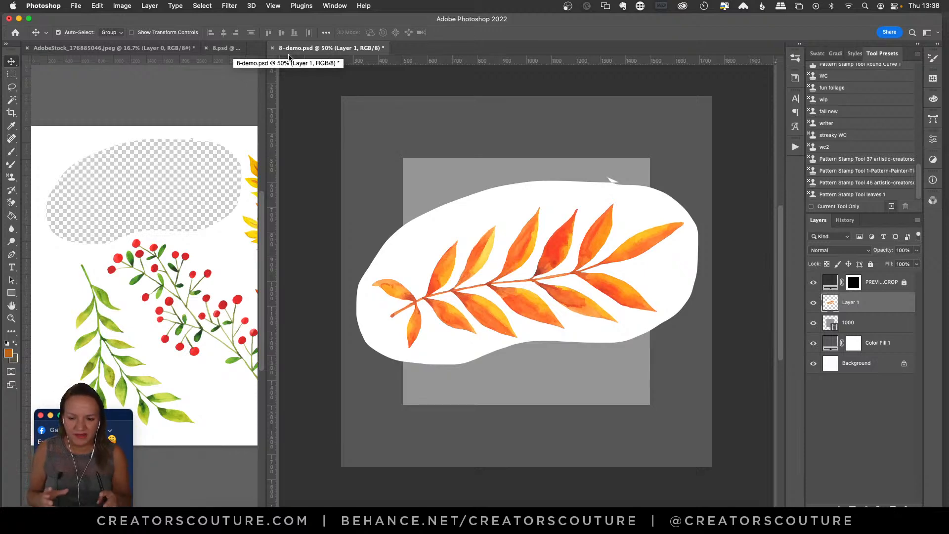
Select the white background around the orange branch with the Magic Wand, delete it and deselect
click(12, 100)
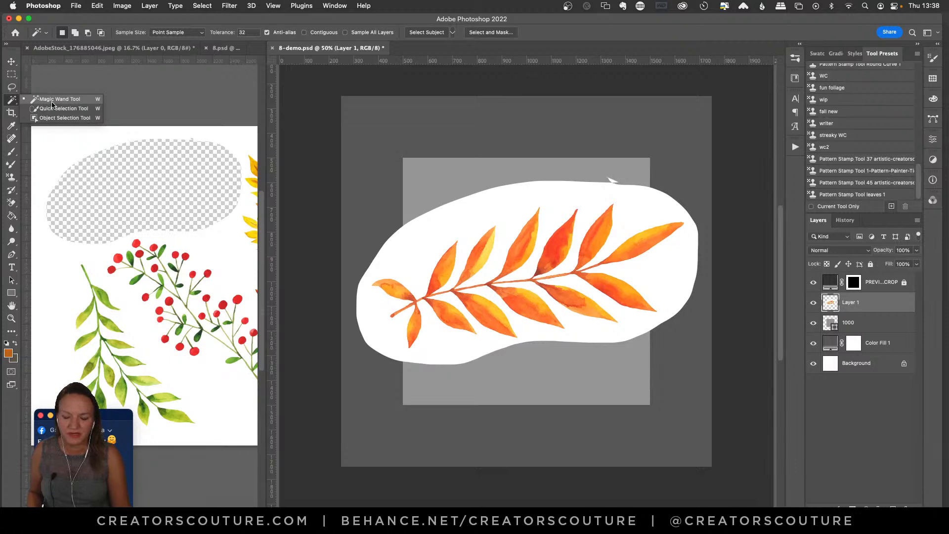
click(51, 100)
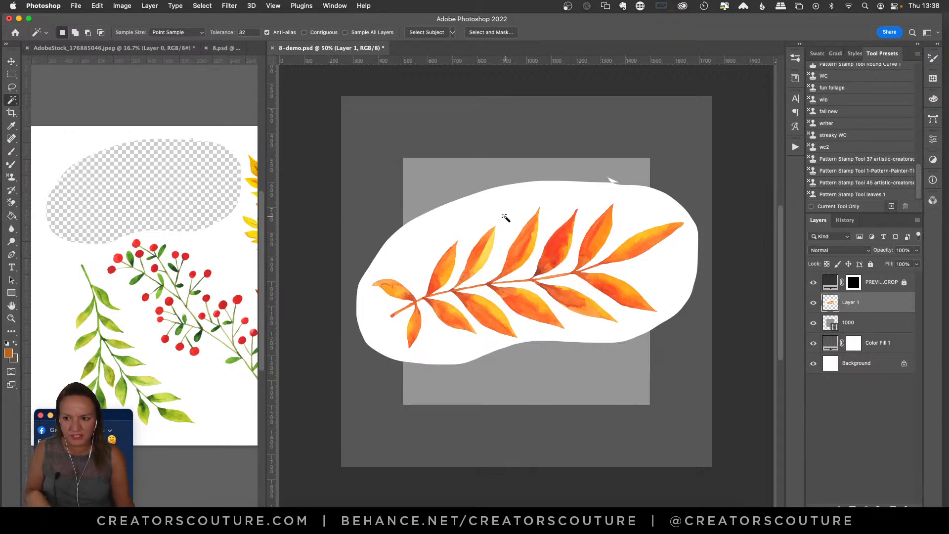
click(479, 224)
key(Delete)
key(super+d)
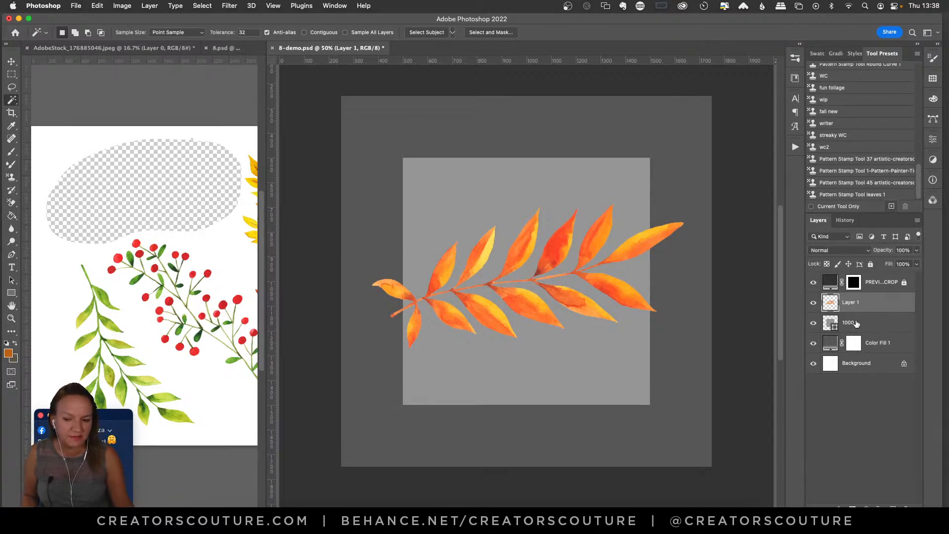
Convert Layer 1 to a smart object and move the orange branch down to the lower edge of the light grey square
right_click(867, 309)
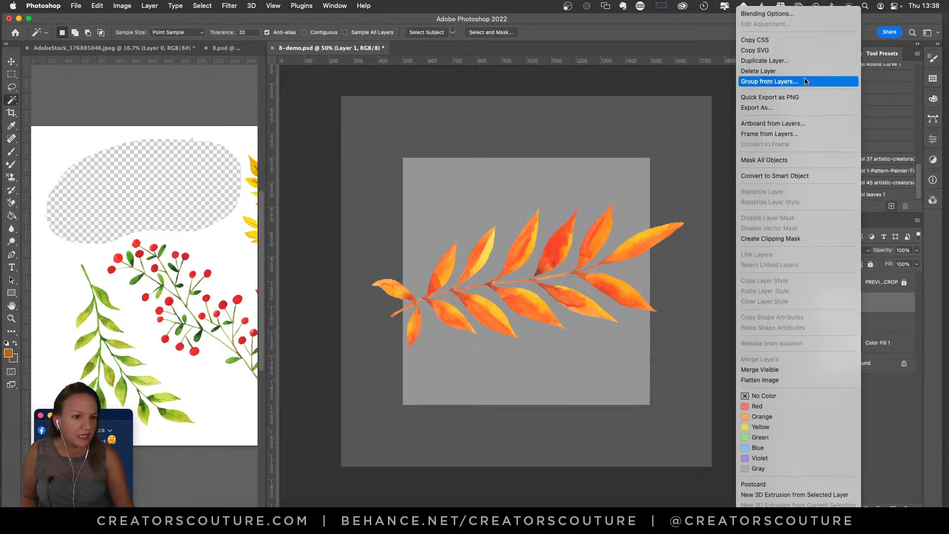
click(790, 176)
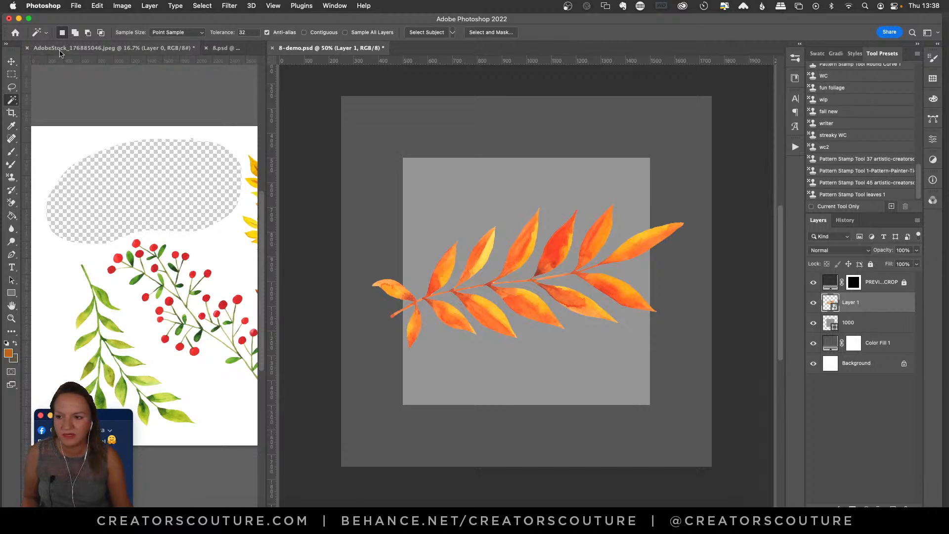
click(11, 61)
drag(514, 263, 516, 331)
Cut the yellow and orange branch out of the stock image using a freehand Lasso selection around it
click(178, 256)
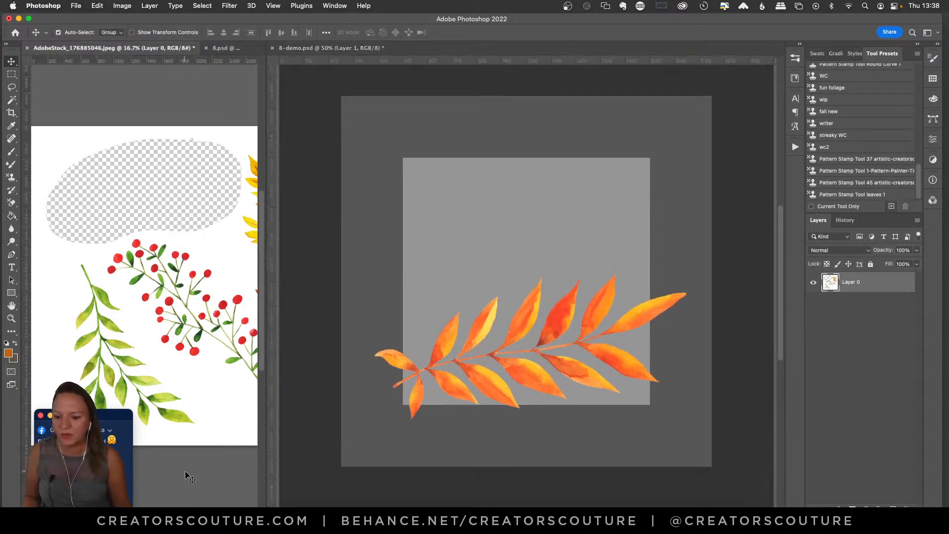
scroll(192, 496, right, 5)
scroll(138, 286, left, 1)
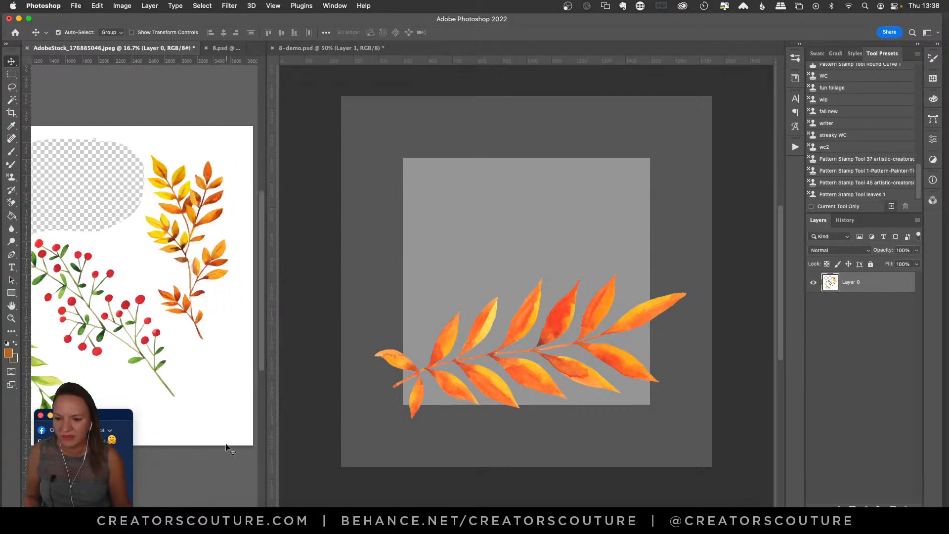
click(11, 86)
mouse_move(143, 160)
mouse_down()
mouse_move(210, 156)
mouse_move(231, 179)
mouse_move(240, 291)
mouse_up()
drag(213, 367, 173, 320)
drag(148, 266, 142, 212)
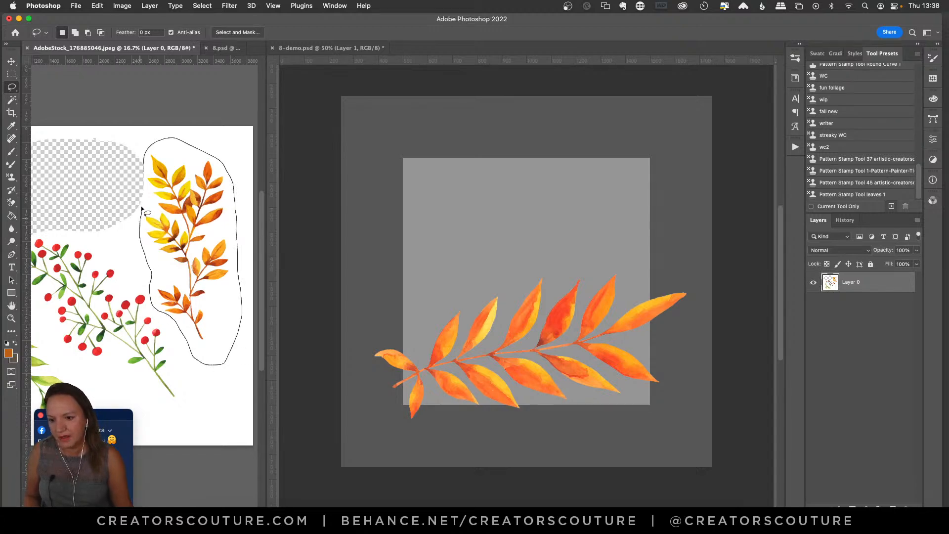
drag(142, 176, 143, 167)
key(super+c)
key(super+x)
Paste the yellow and orange branch into 8-demo.psd above Layer 1 and hide Layer 1
click(722, 283)
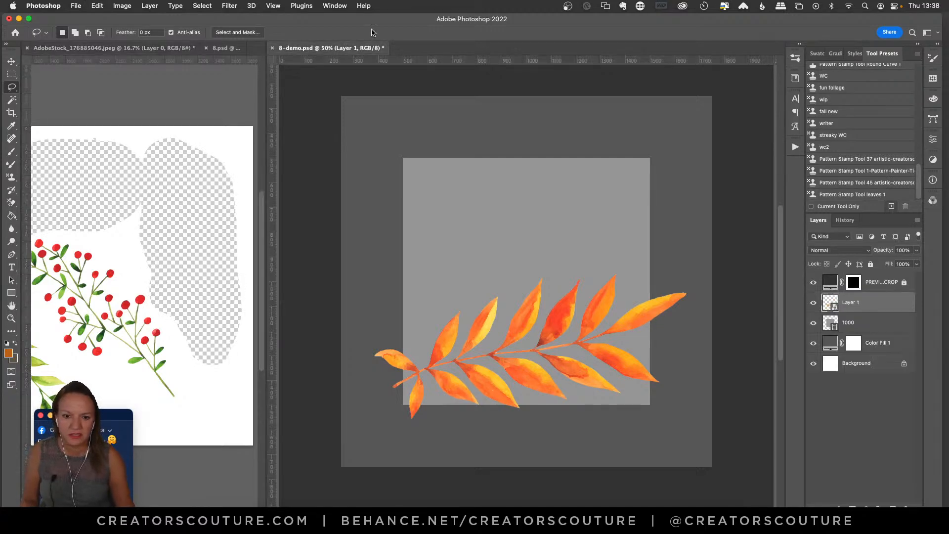
key(super+v)
click(813, 322)
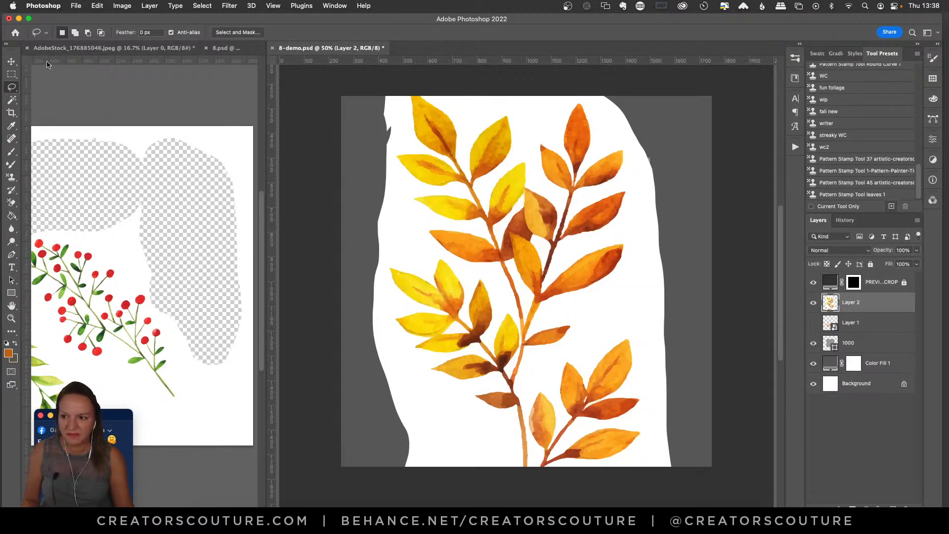
Scale the pasted yellow and orange branch down proportionally until it fits inside the canvas and center it over the light grey square
click(12, 61)
key(super+t)
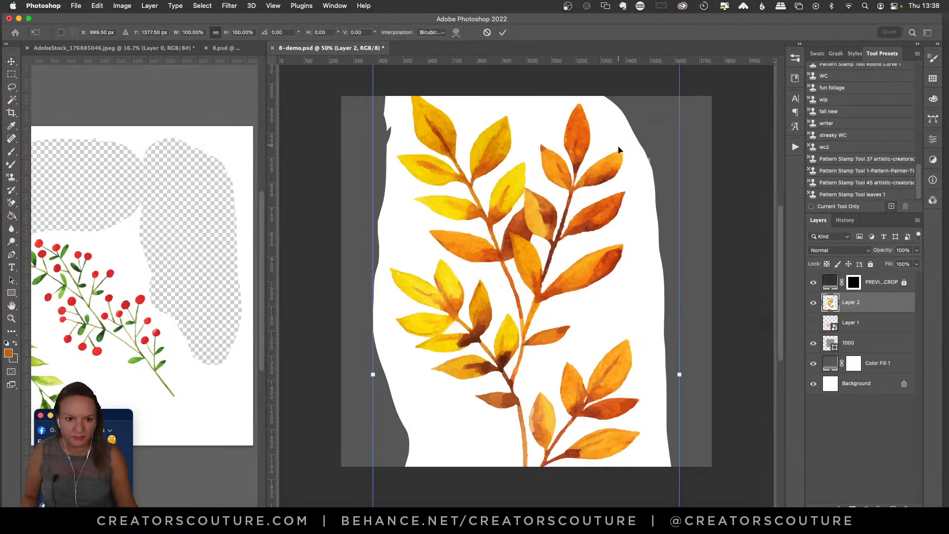
drag(646, 179, 636, 259)
drag(665, 116, 555, 364)
drag(476, 403, 527, 143)
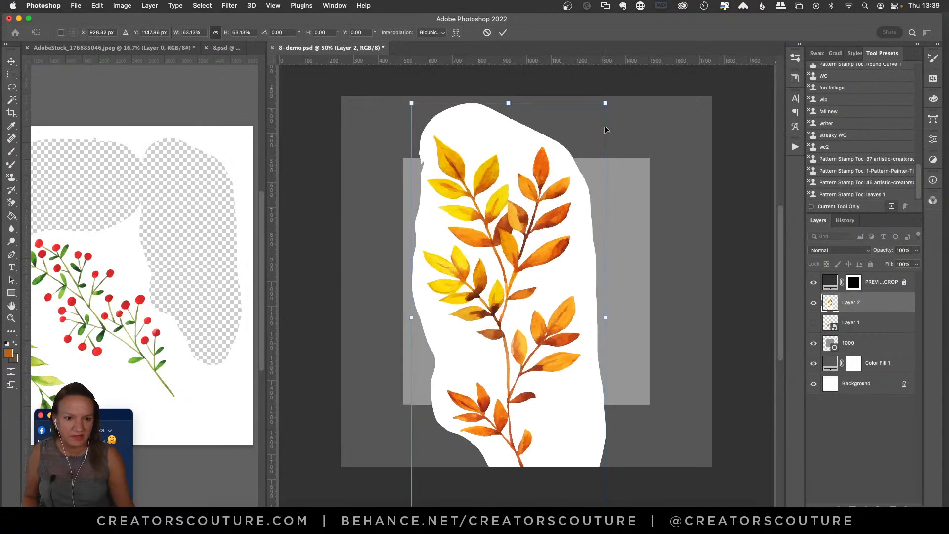
drag(606, 105, 577, 163)
drag(514, 271, 534, 204)
drag(599, 100, 578, 110)
drag(540, 180, 529, 193)
key(Return)
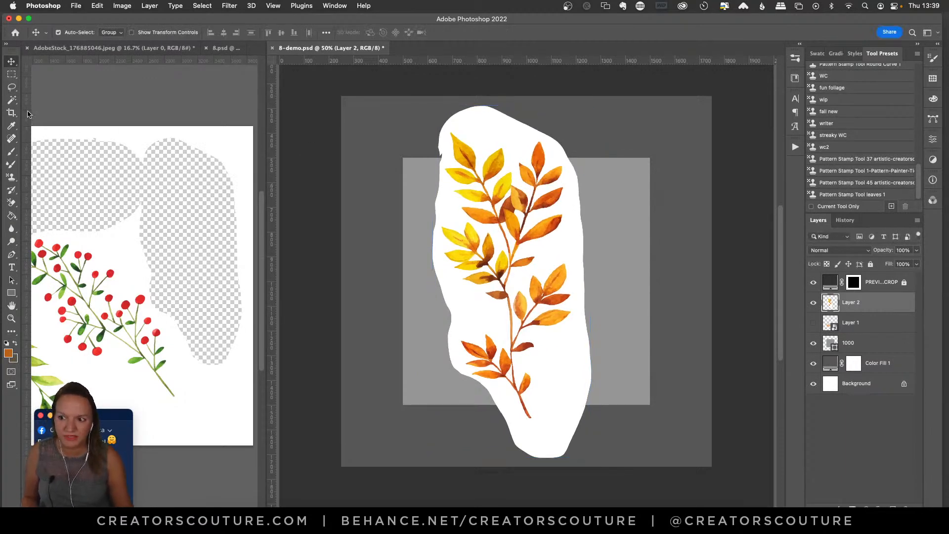
Remove the white background around the yellow and orange branch using a Magic Wand selection
click(11, 103)
click(477, 315)
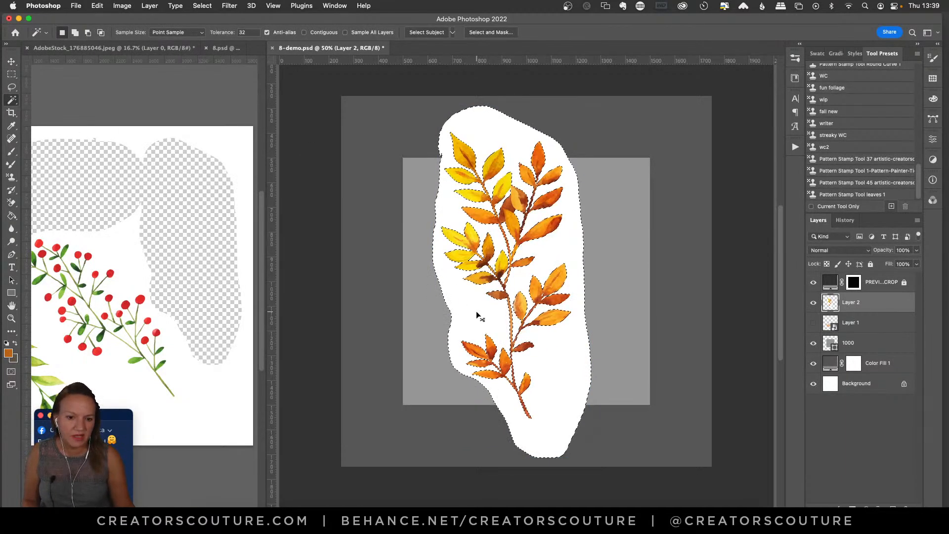
key(Delete)
click(12, 61)
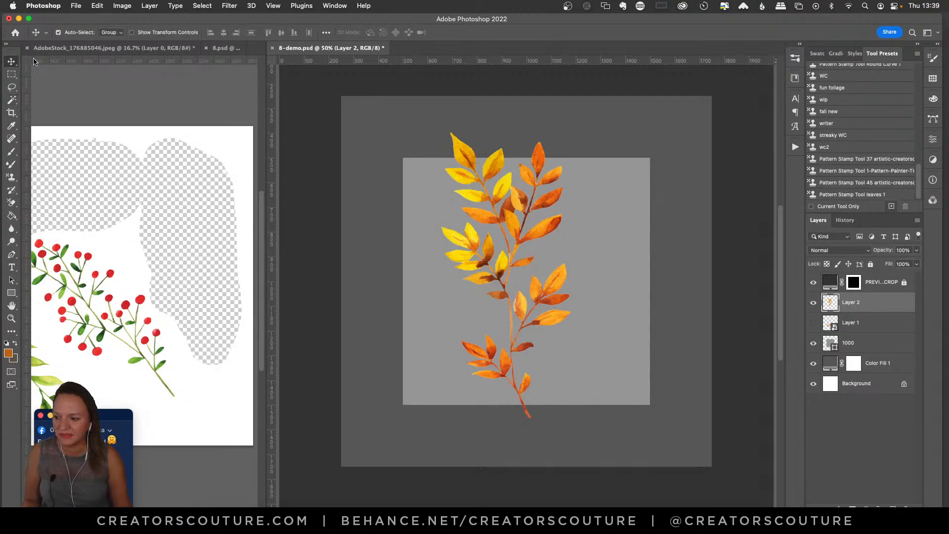
Convert Layer 2 to a smart object, check it by toggling its visibility, and save 8-demo.psd
right_click(869, 304)
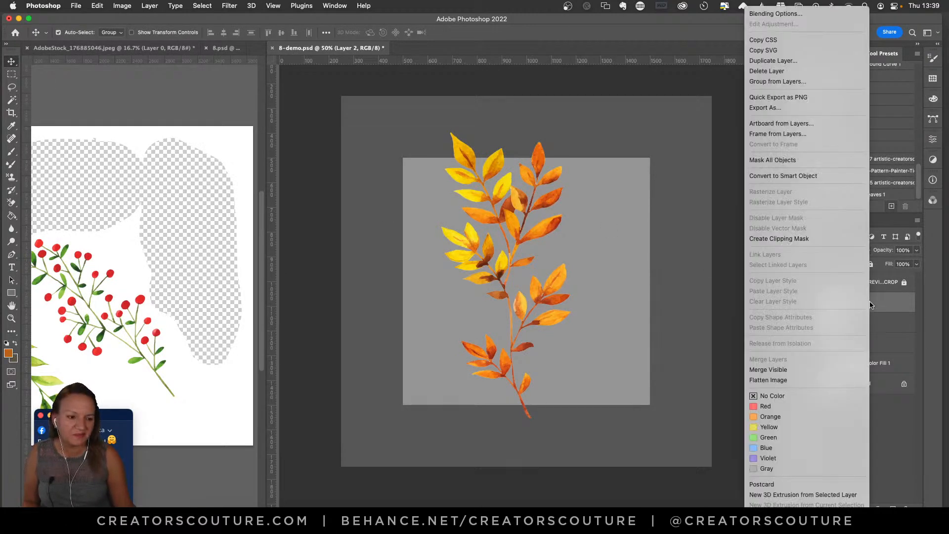
click(804, 176)
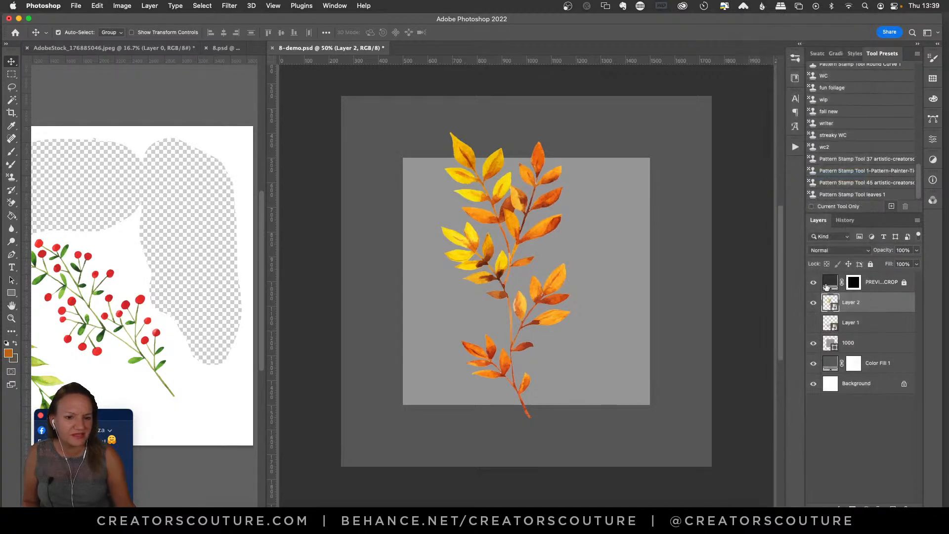
click(812, 307)
click(813, 306)
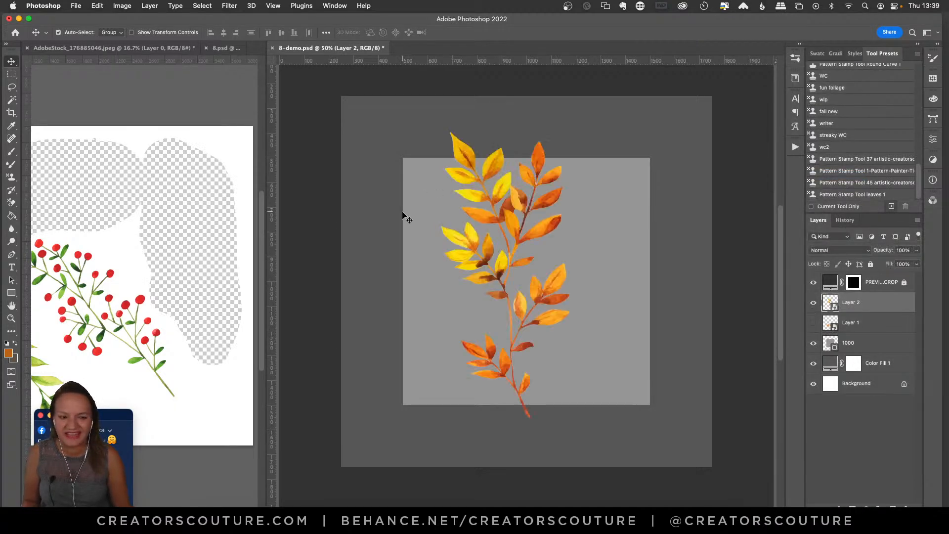
key(super+s)
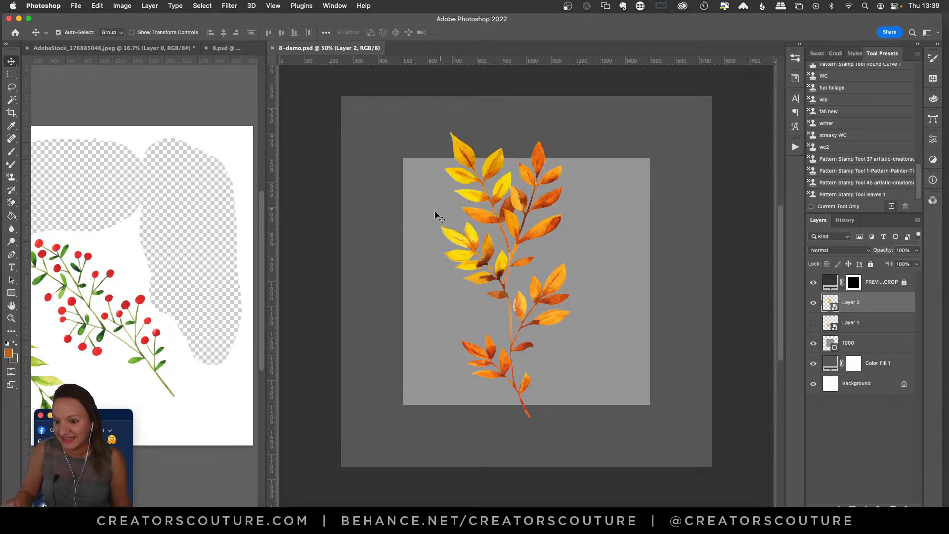
Show Layer 1 again and place the orange branch in the canvas's lower-right corner and the yellow and orange branch in its upper-left corner
click(144, 71)
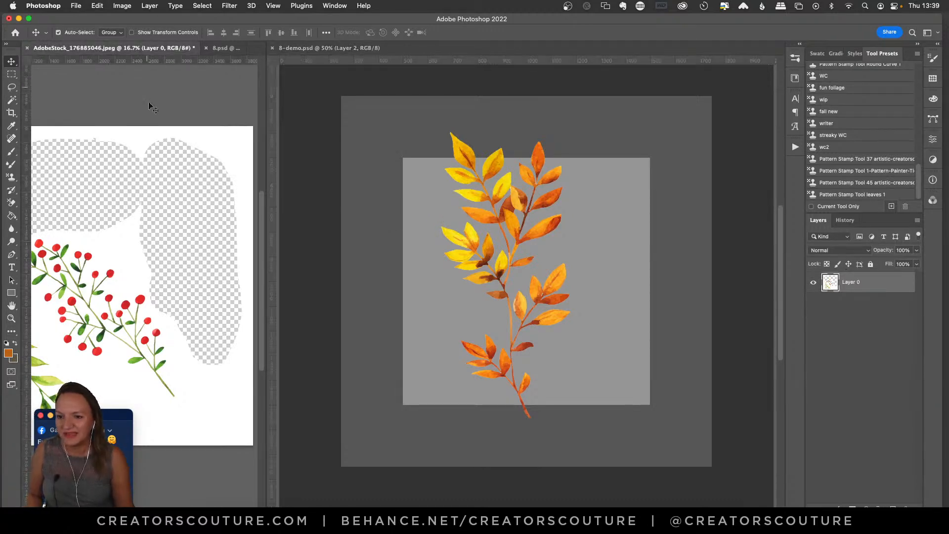
scroll(43, 504, left, 5)
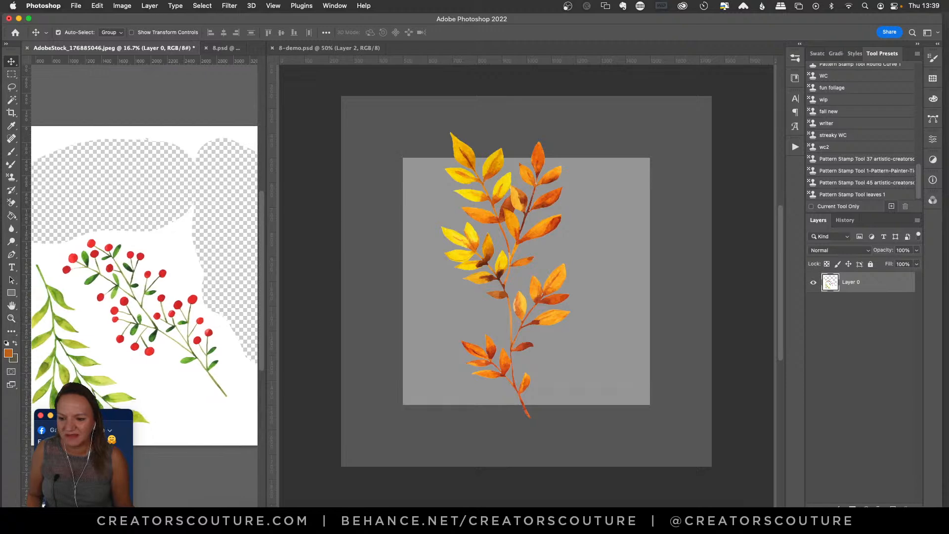
click(508, 206)
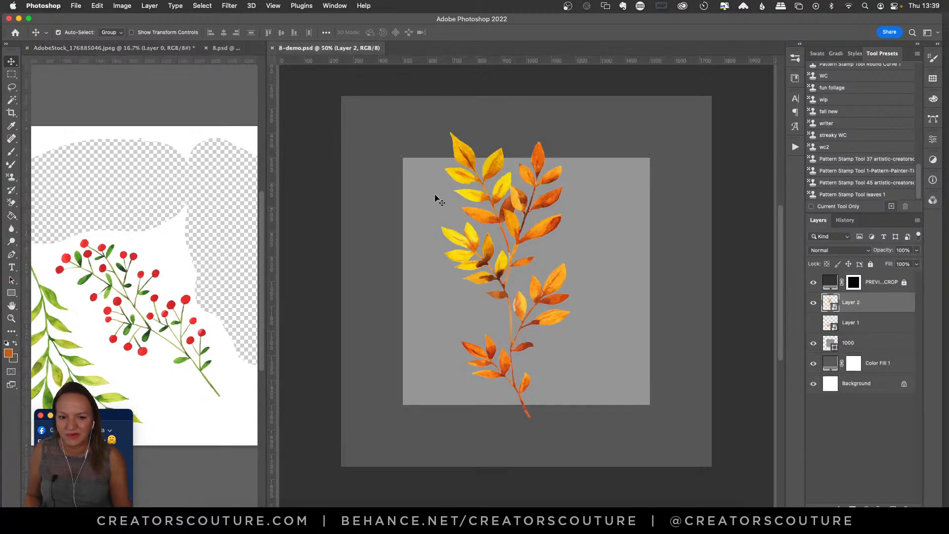
drag(461, 158, 407, 150)
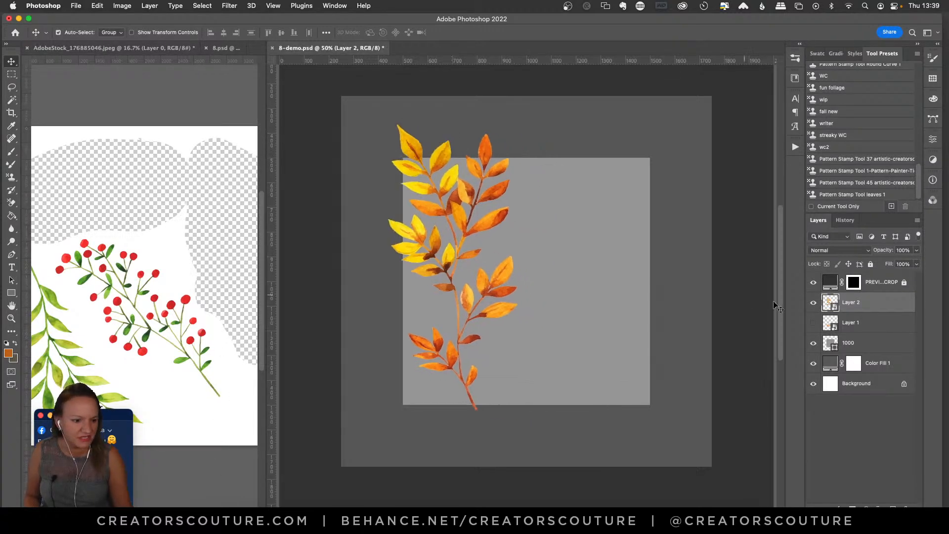
click(812, 323)
drag(523, 335, 565, 383)
drag(445, 270, 391, 246)
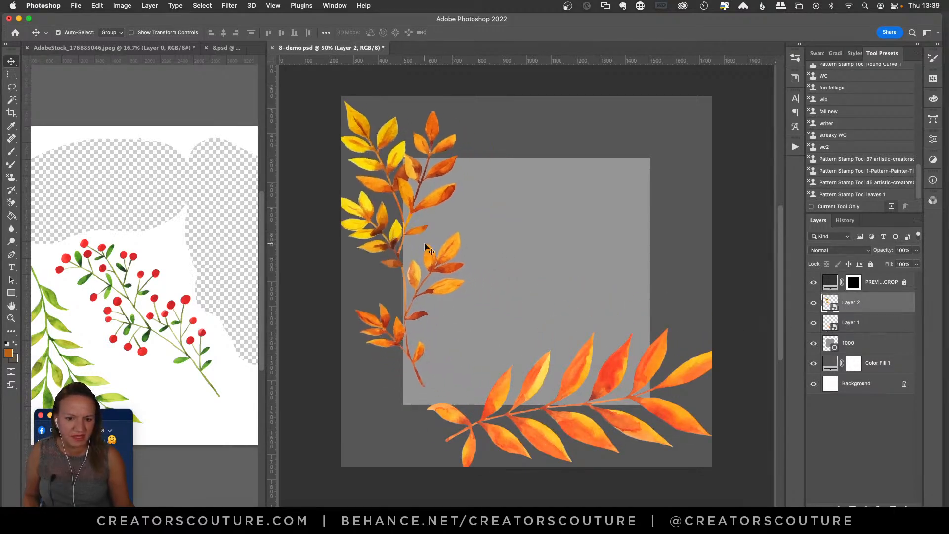
Lasso around the red berry branch in AdobeStock_176885046.jpeg and cut it out of the image
click(146, 291)
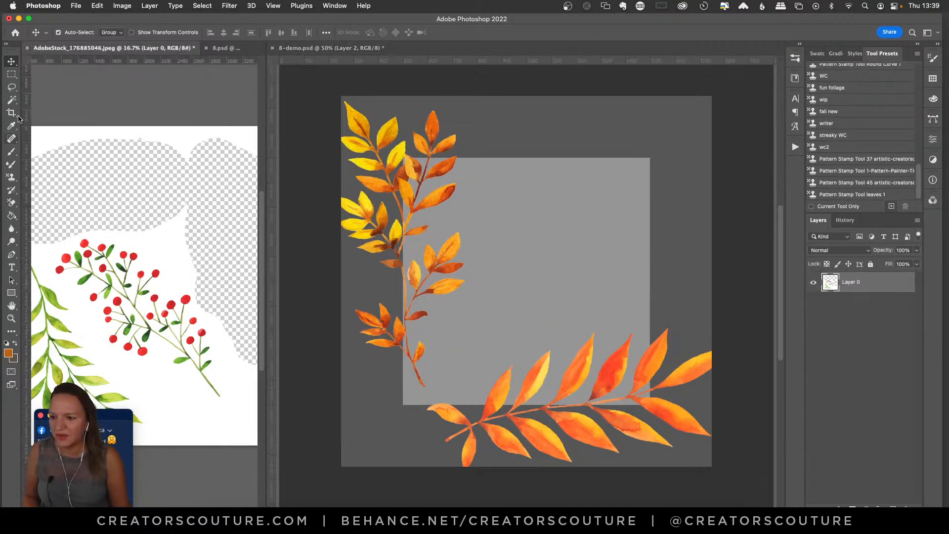
click(10, 101)
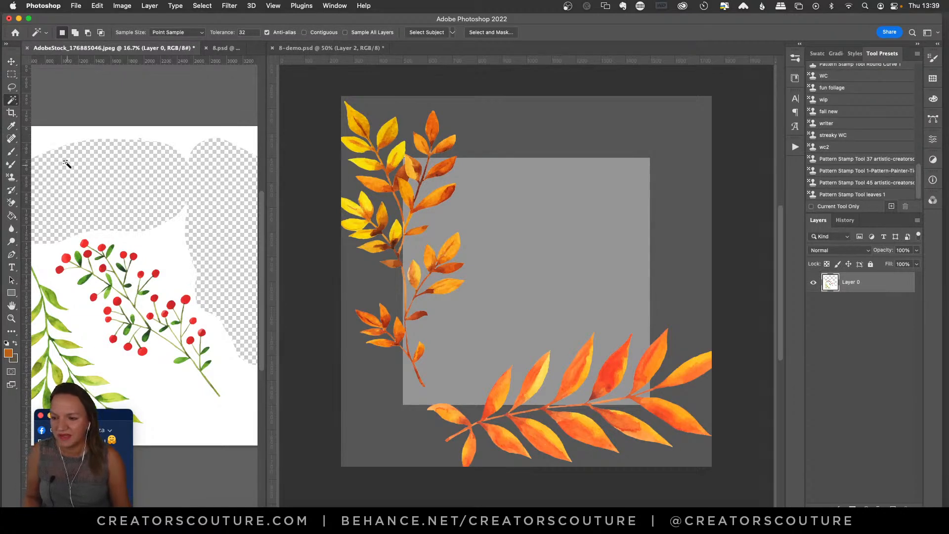
click(11, 87)
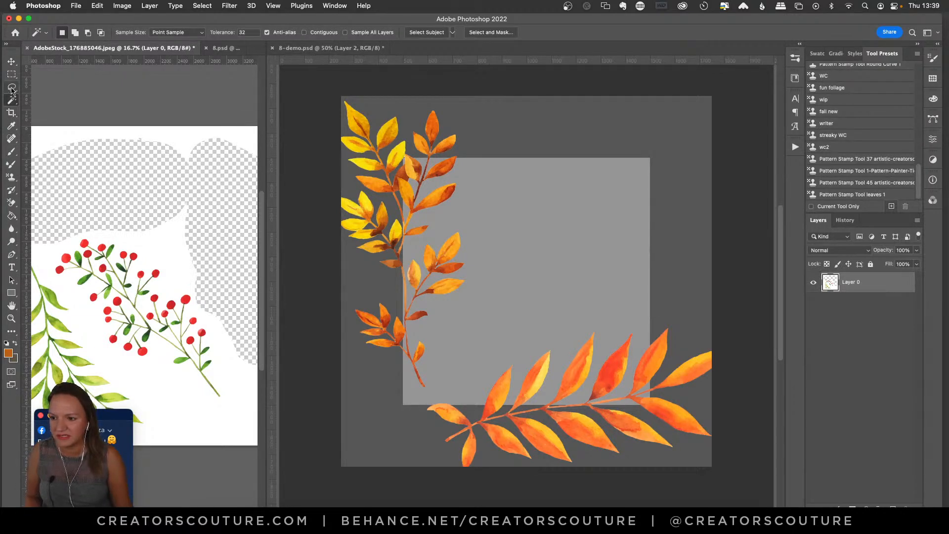
mouse_move(49, 236)
mouse_down()
mouse_move(43, 263)
mouse_move(118, 367)
mouse_up()
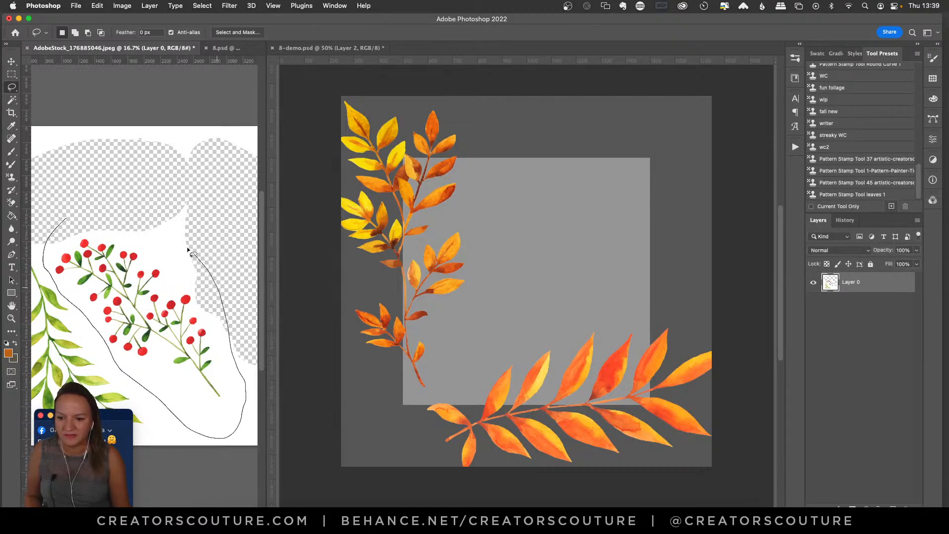
drag(60, 214, 62, 216)
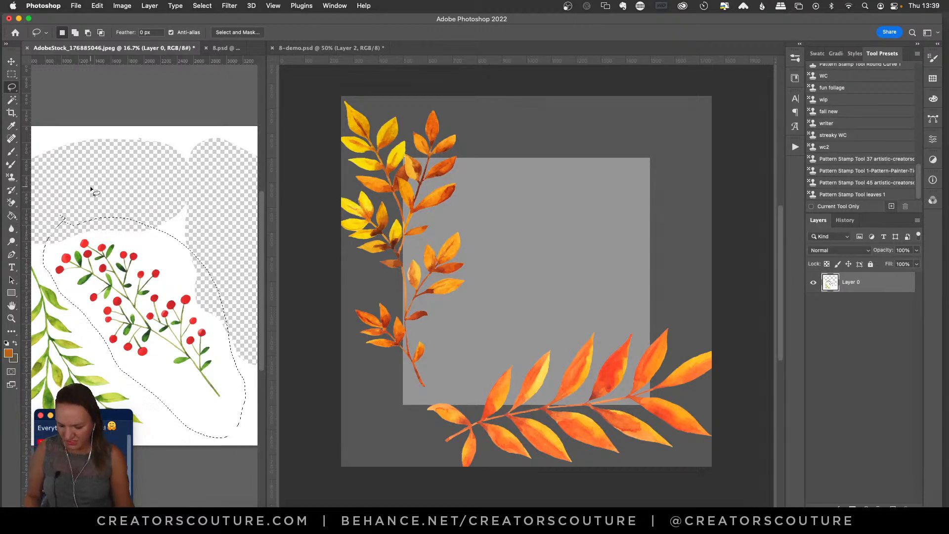
key(Delete)
key(super+d)
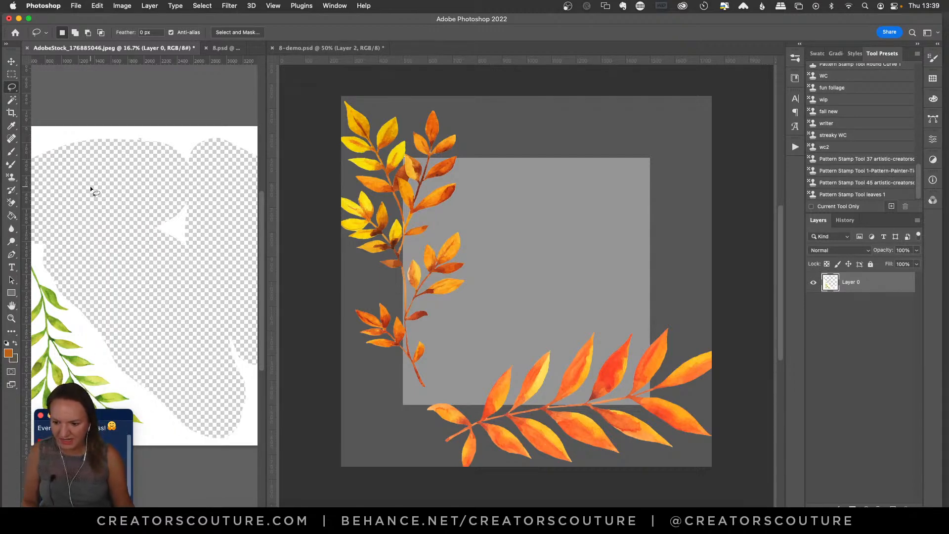
Paste the red berry branch into 8-demo.psd and scale it down proportionally until the whole branch fits inside the canvas
click(11, 61)
click(355, 48)
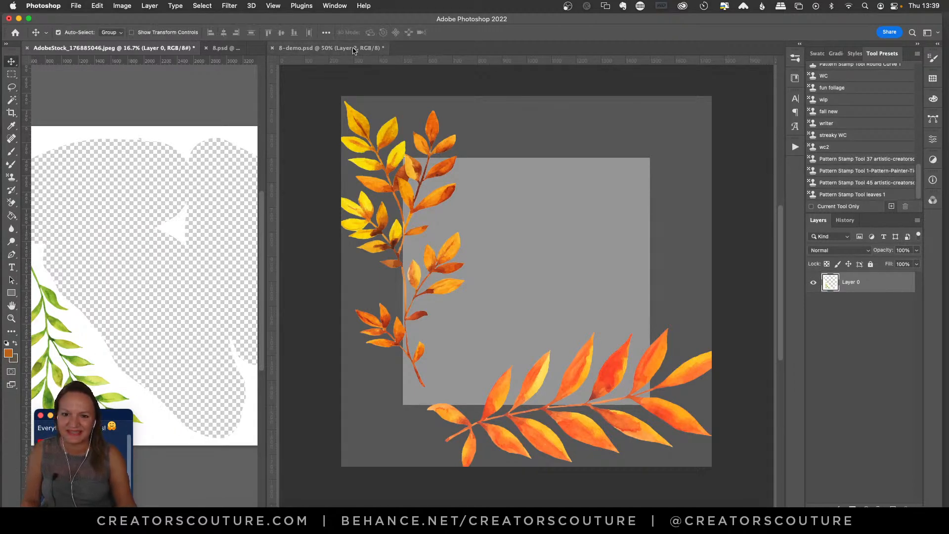
key(super+v)
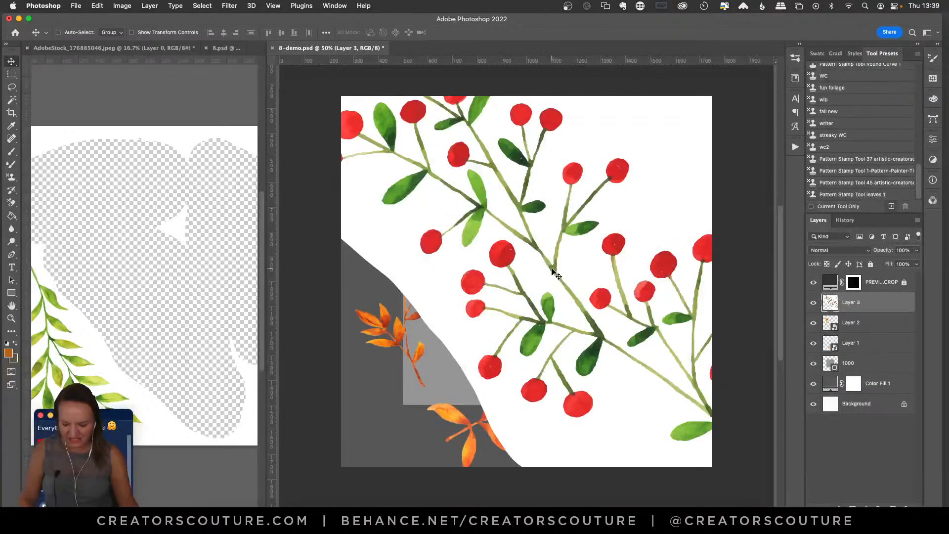
key(super+t)
drag(537, 240, 564, 331)
drag(369, 187, 509, 328)
drag(588, 368, 340, 124)
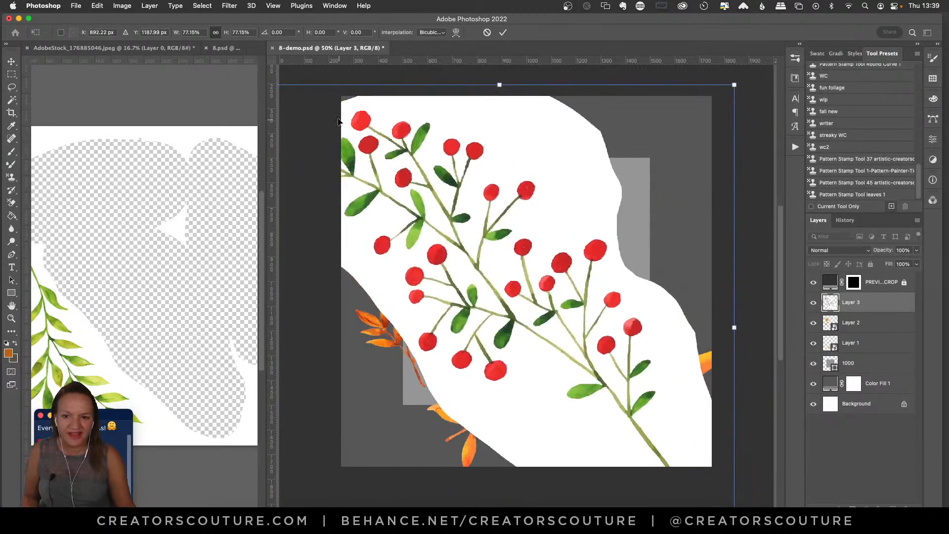
drag(734, 85, 579, 220)
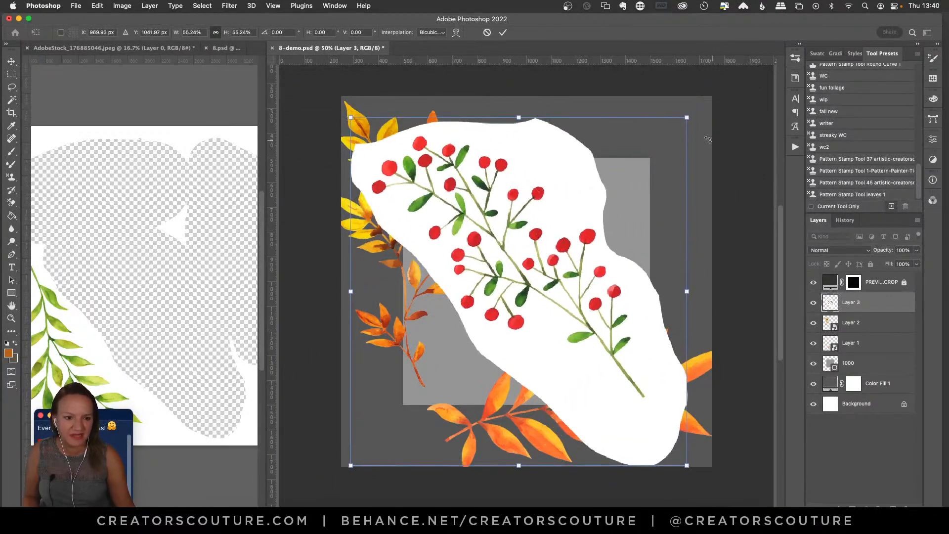
drag(687, 118, 669, 136)
drag(612, 188, 575, 255)
key(Return)
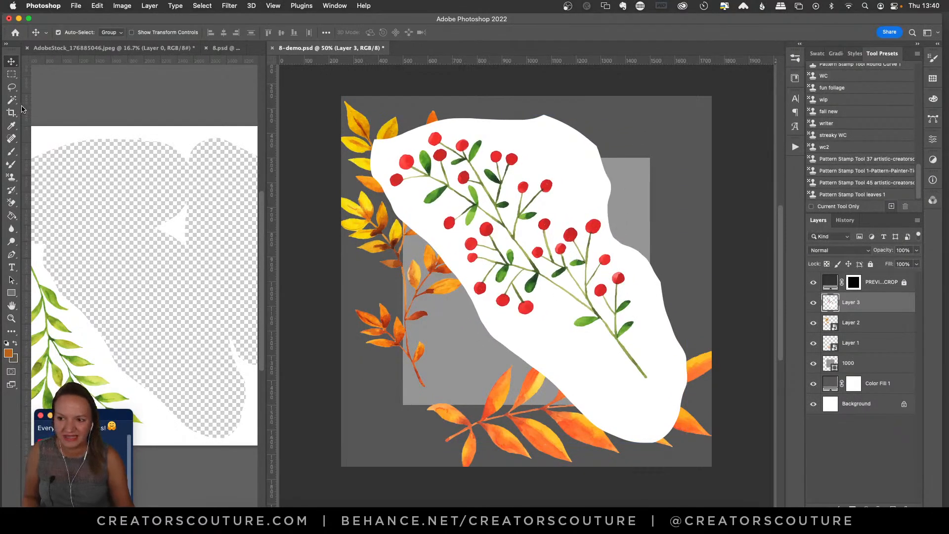
Remove the white background around the red berry branch using a Magic Wand selection
click(12, 100)
click(571, 182)
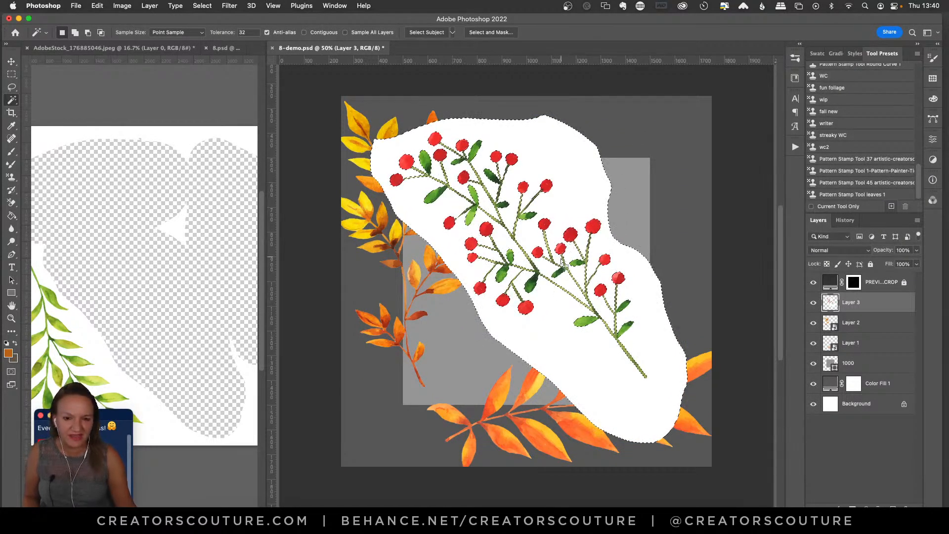
key(Delete)
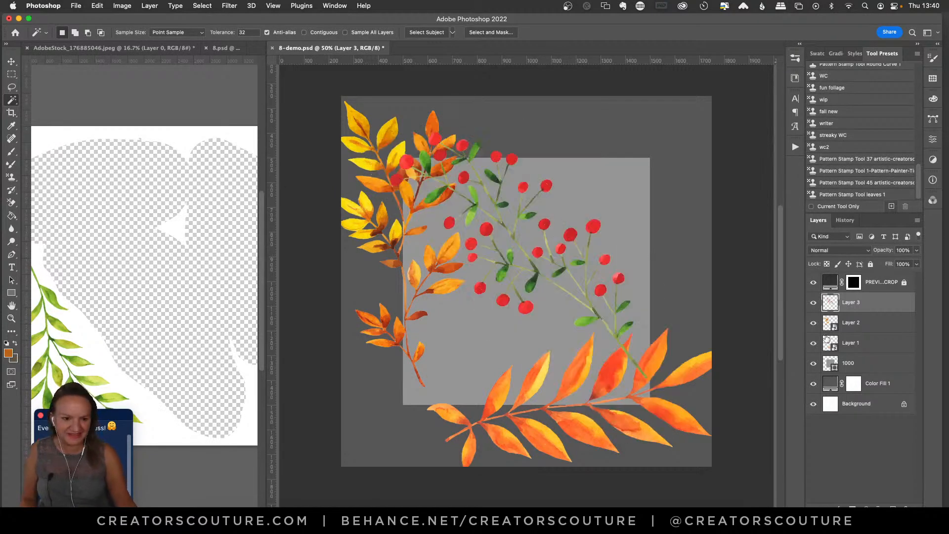
Convert Layer 3 to a smart object and place the red berry branch in the canvas's upper-right corner
right_click(864, 309)
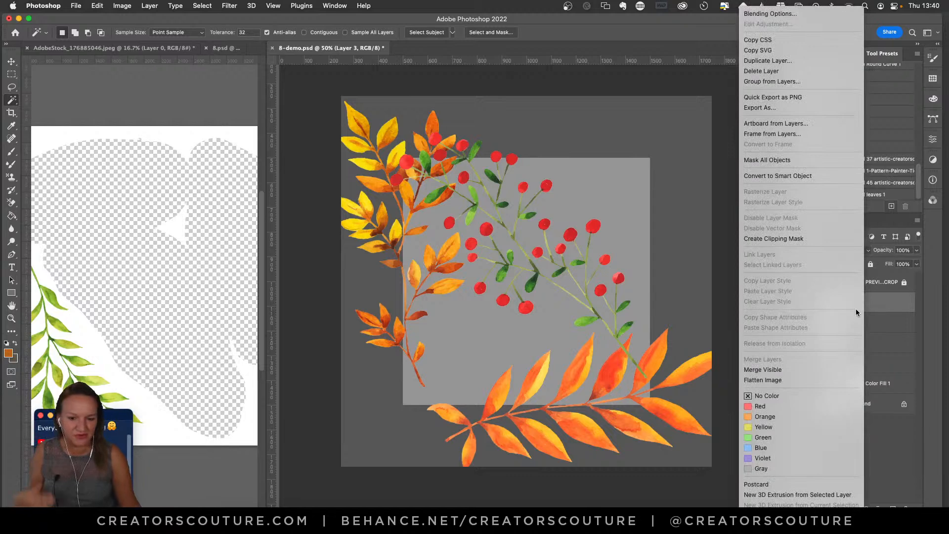
click(800, 176)
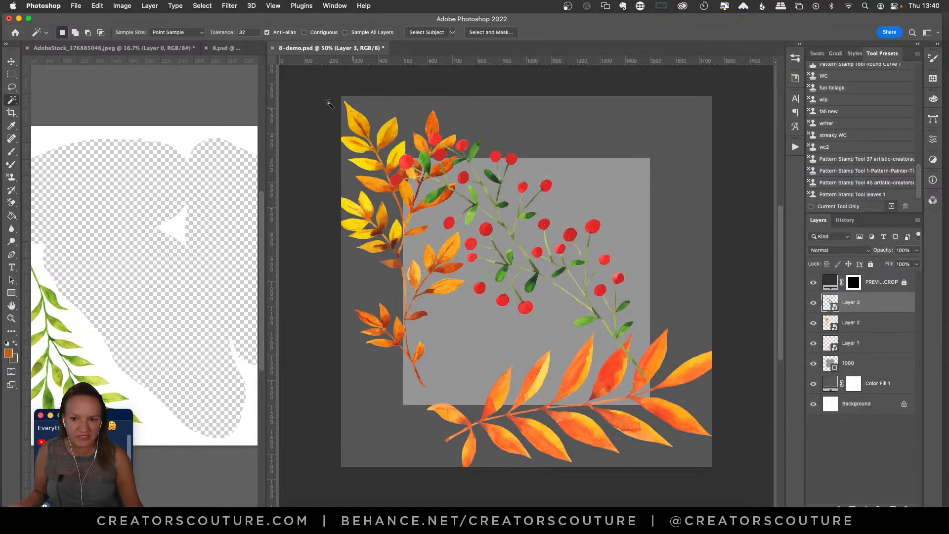
key(v)
drag(516, 157, 590, 108)
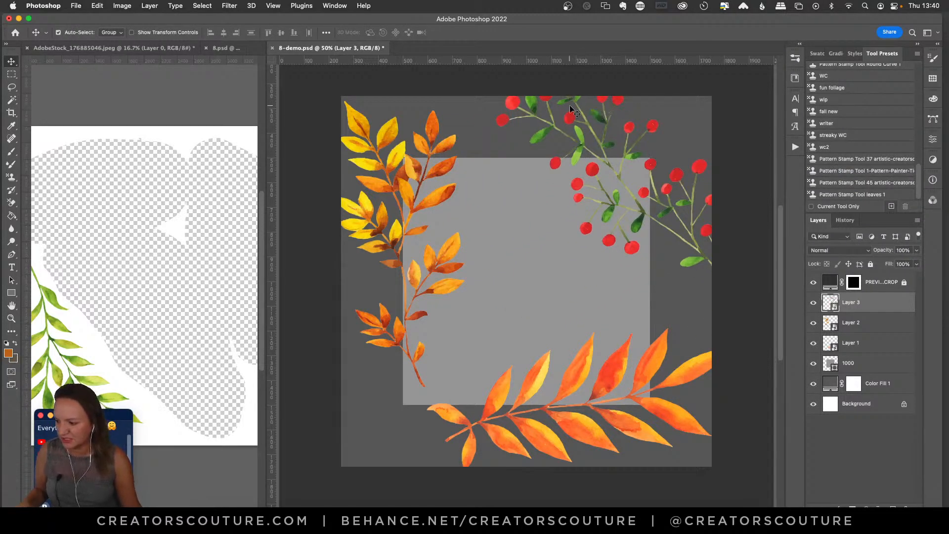
Lasso around the green leafy branch in AdobeStock_176885046.jpeg and cut it out of the image
click(141, 297)
scroll(145, 288, left, 5)
scroll(148, 287, left, 1)
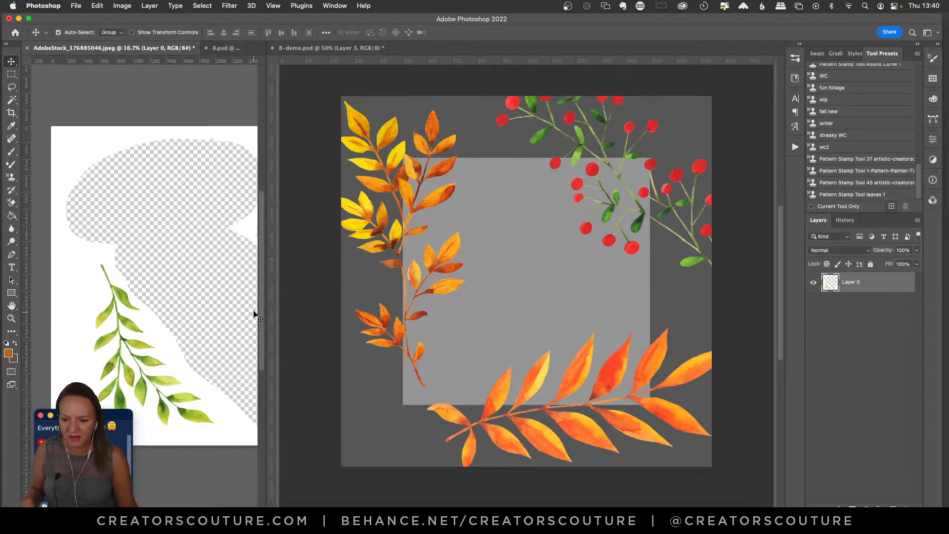
scroll(257, 326, down, 5)
scroll(258, 340, down, 1)
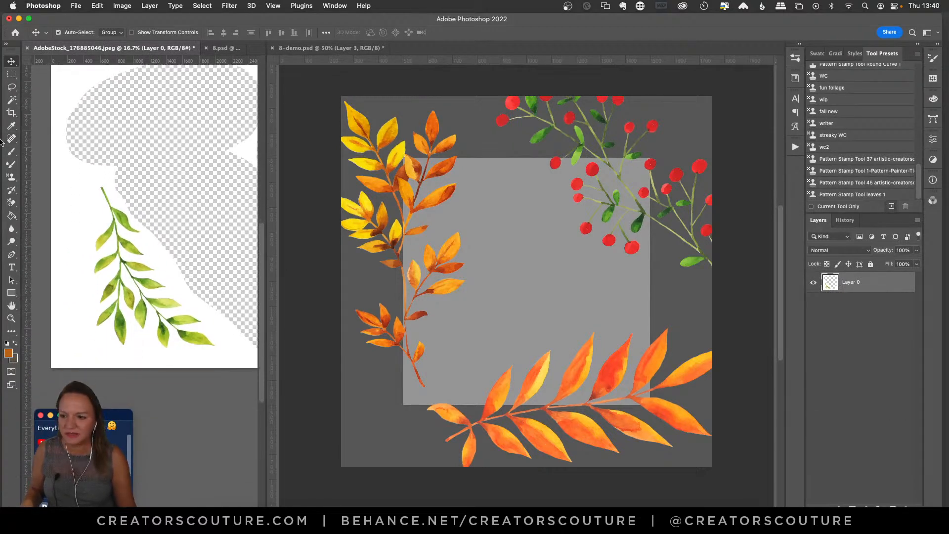
click(11, 87)
mouse_move(142, 161)
mouse_down()
mouse_move(73, 216)
mouse_move(78, 338)
mouse_move(105, 361)
mouse_move(223, 355)
mouse_move(173, 241)
mouse_up()
key(super+x)
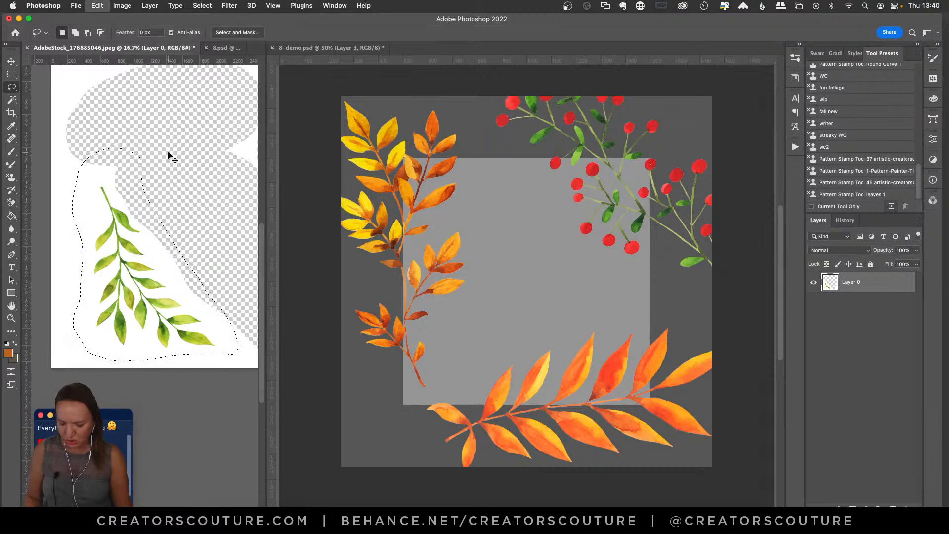
Paste the green leafy branch into 8-demo.psd and scale it proportionally to about 53% over the light grey square
click(12, 61)
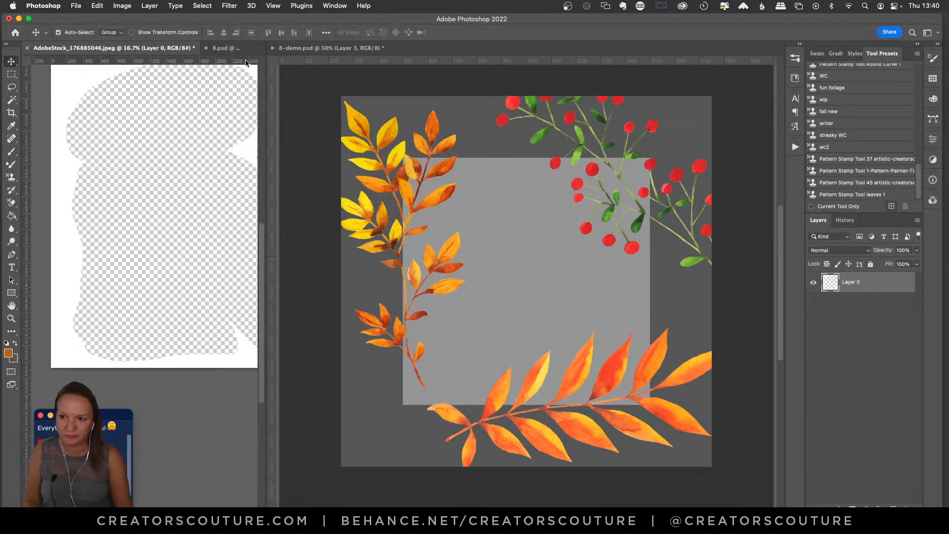
click(223, 48)
click(307, 48)
key(super+v)
drag(542, 190, 509, 336)
key(super+t)
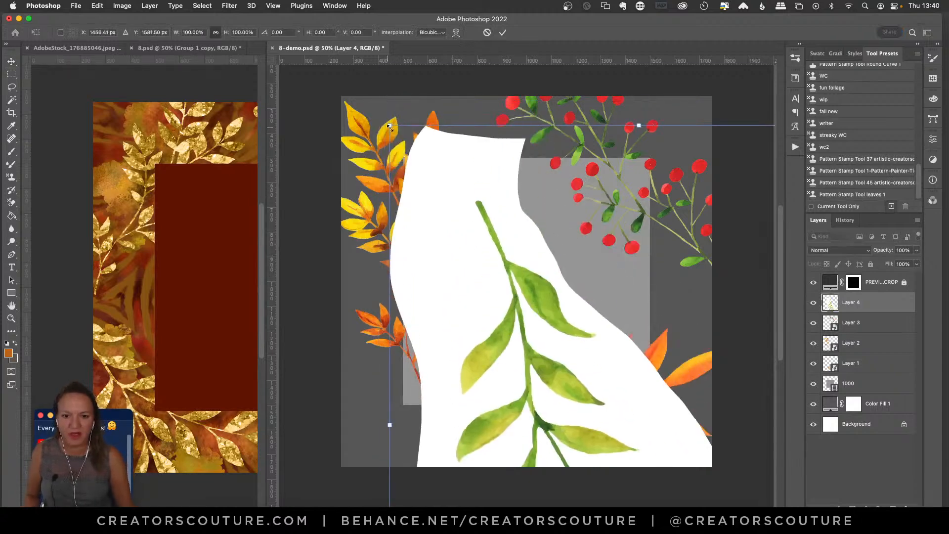
drag(389, 124, 574, 346)
drag(630, 415, 442, 174)
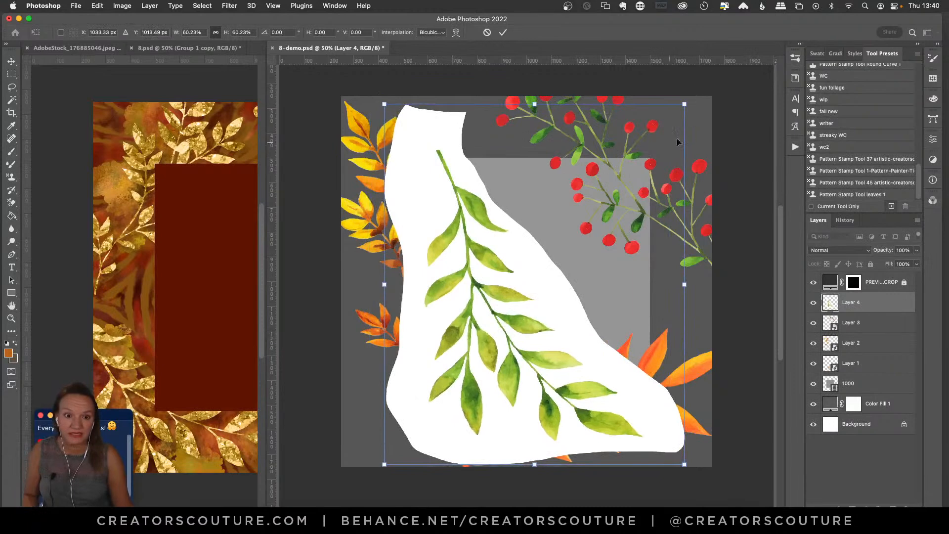
drag(679, 107, 647, 117)
drag(487, 232, 478, 252)
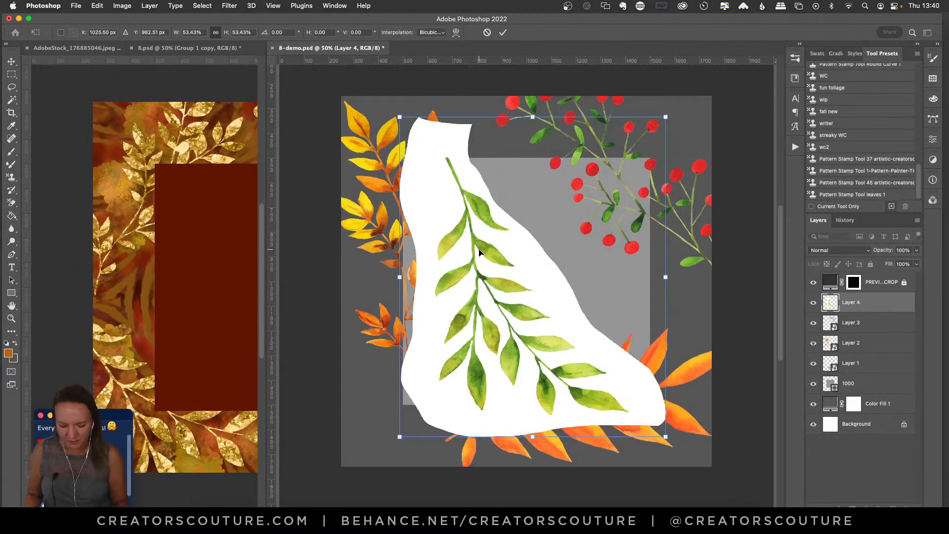
key(Return)
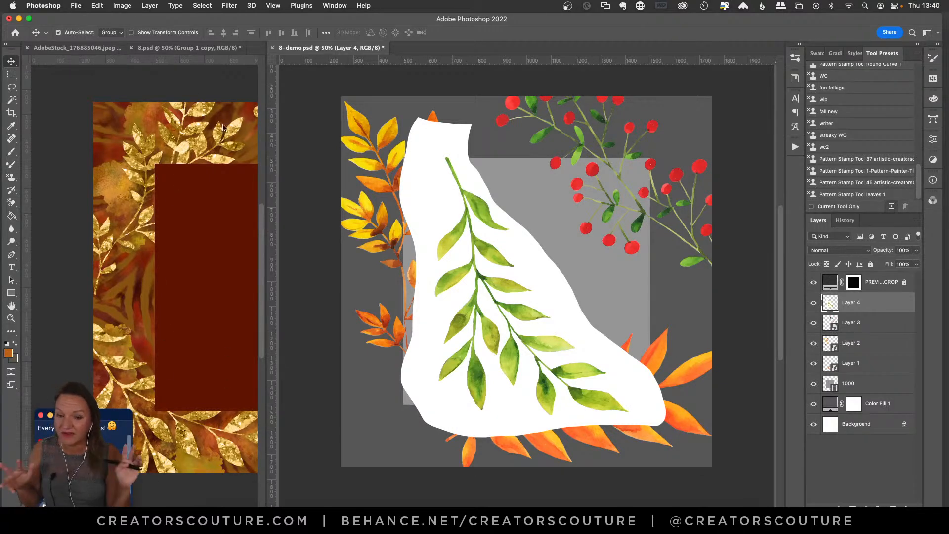
Remove the white background around the green leafy branch using a Magic Wand selection
click(12, 102)
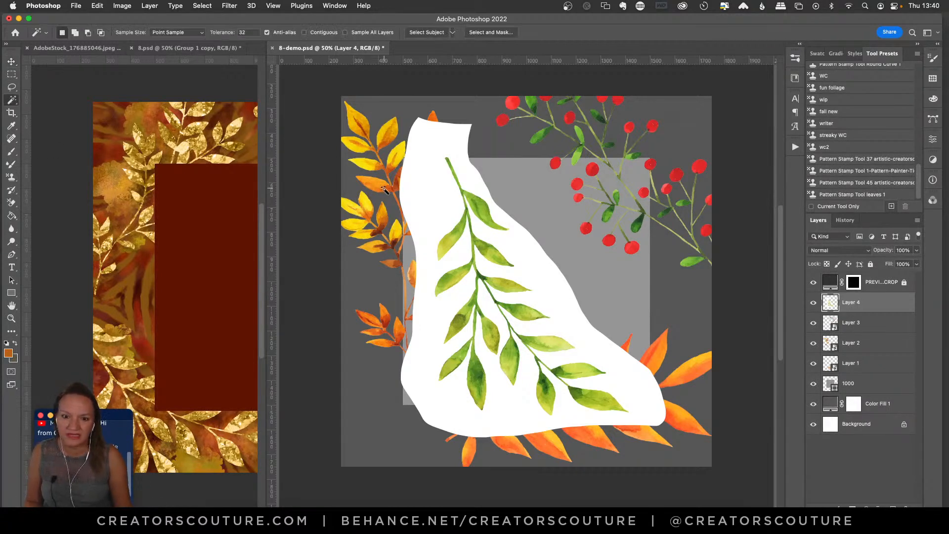
key(ctrl+z)
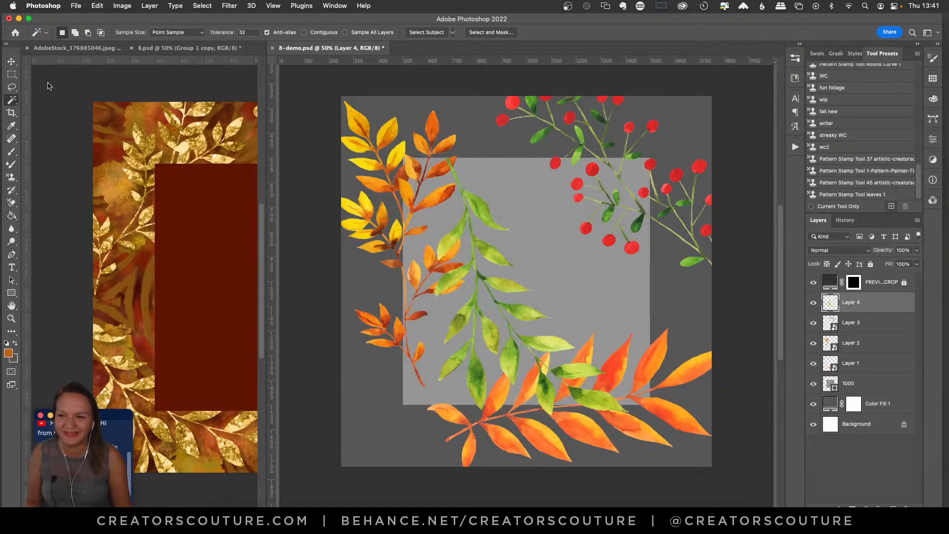
Convert Layer 4 to a smart object and place the green leafy branch in the canvas's lower-left corner
click(11, 62)
right_click(859, 308)
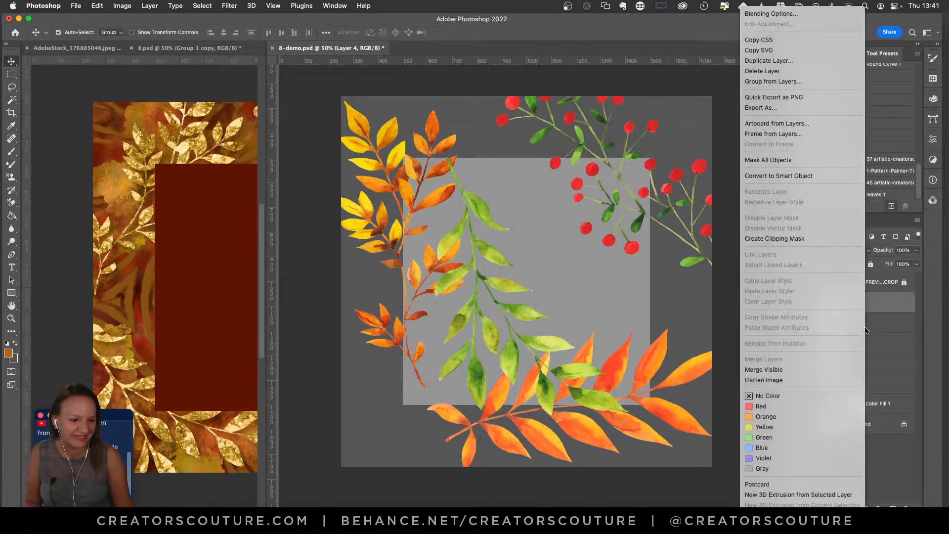
click(775, 176)
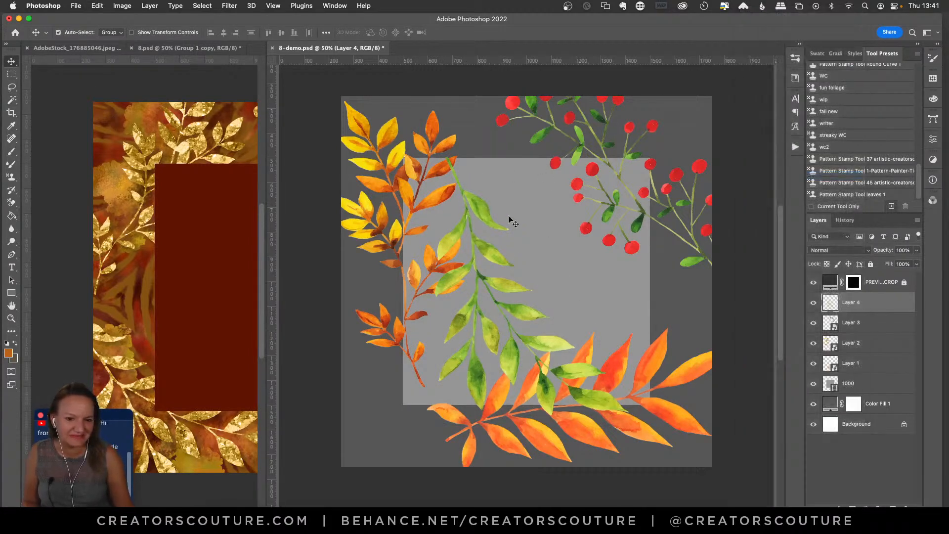
drag(485, 219, 494, 156)
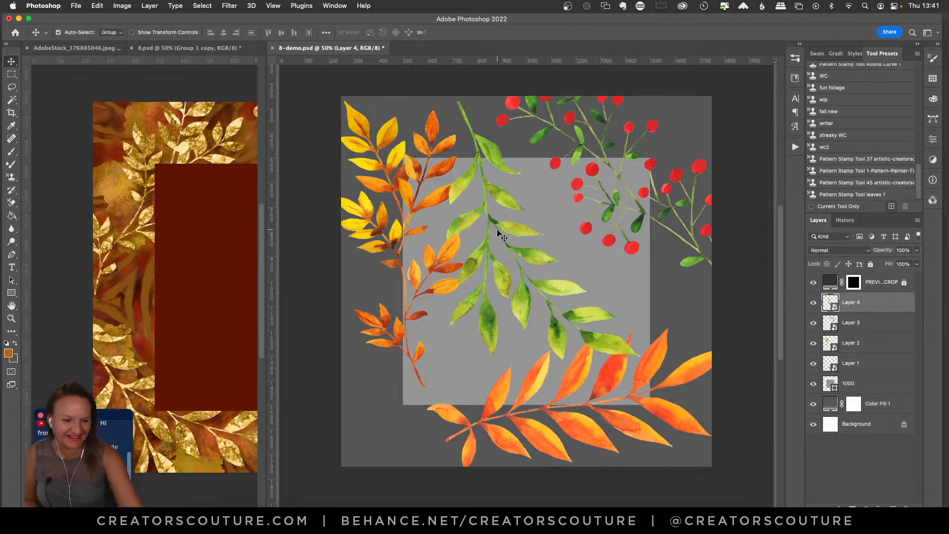
drag(507, 232, 411, 368)
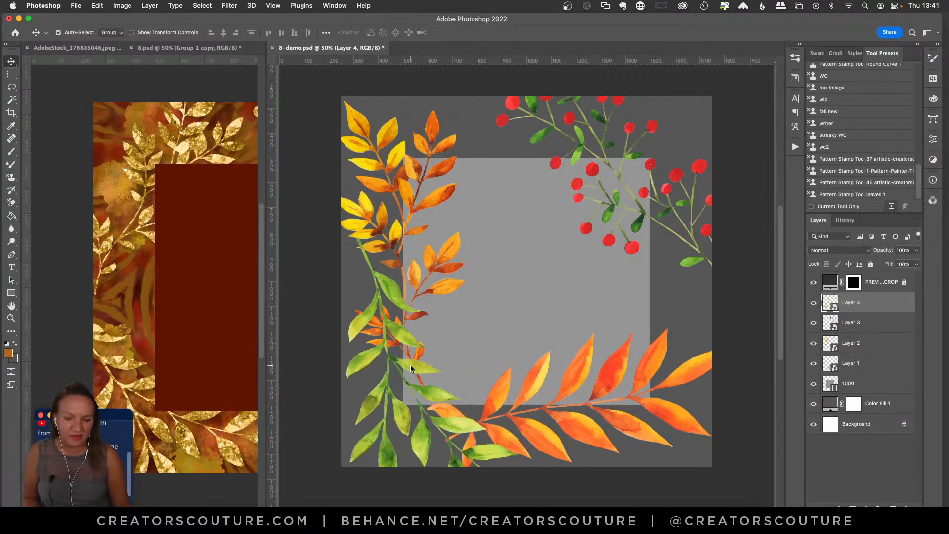
Move the 1000 layer above Layer 4 so the light grey square covers the inner parts of the branches
drag(266, 140, 275, 151)
scroll(187, 165, right, 4)
scroll(187, 165, left, 2)
drag(274, 179, 225, 191)
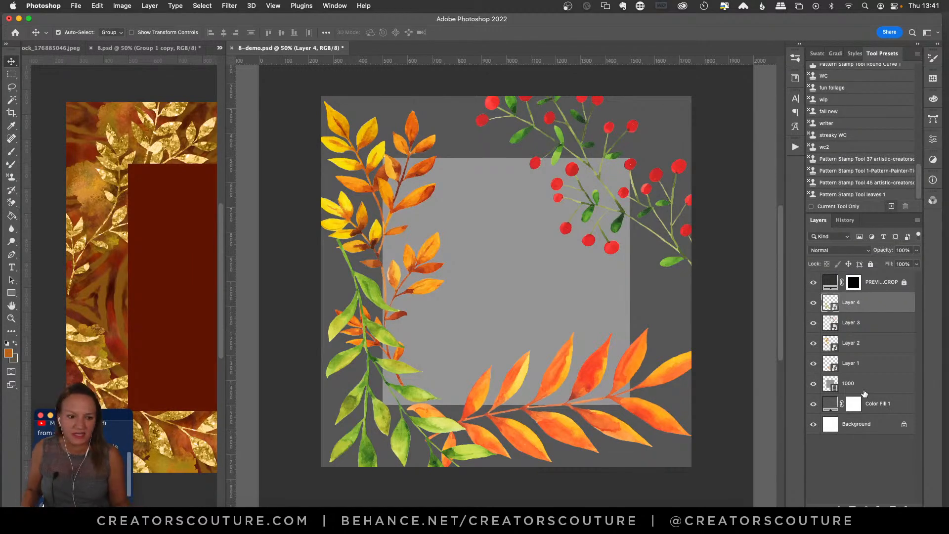
drag(864, 387, 850, 295)
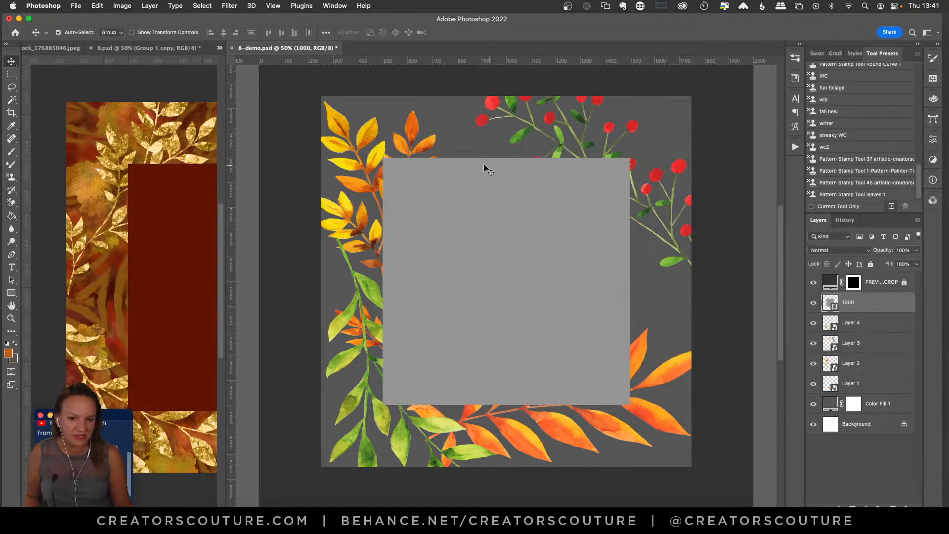
scroll(430, 156, left, 3)
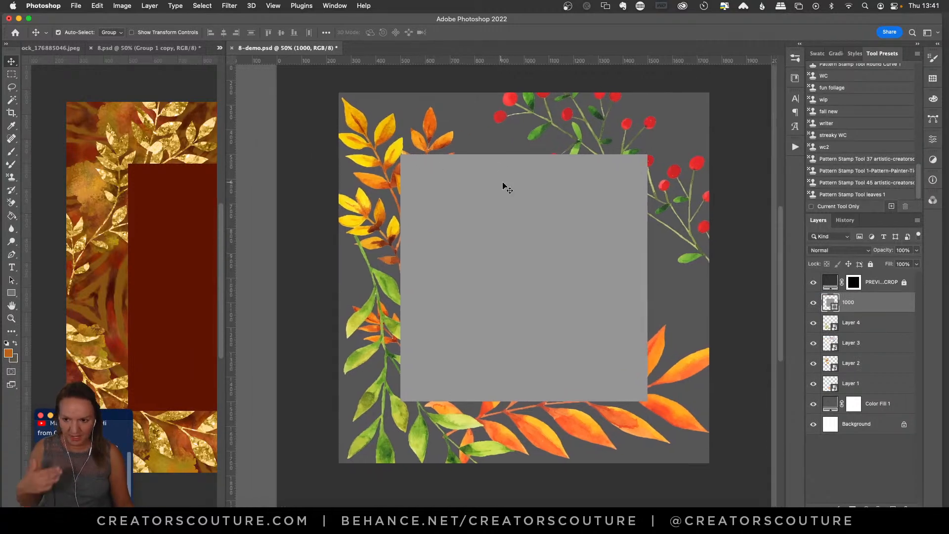
Switch to the 8.psd design for reference and give 8-demo.psd more room beside it
click(167, 49)
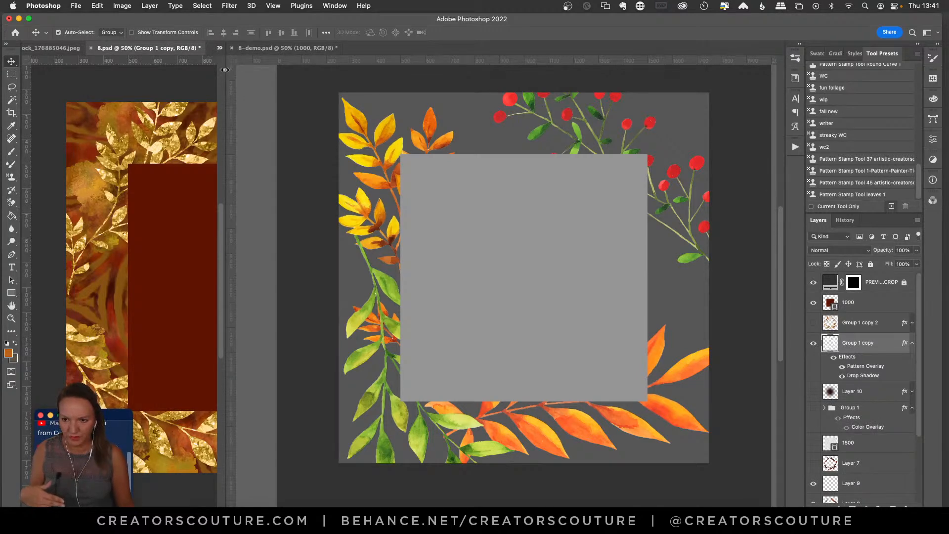
drag(225, 69, 192, 104)
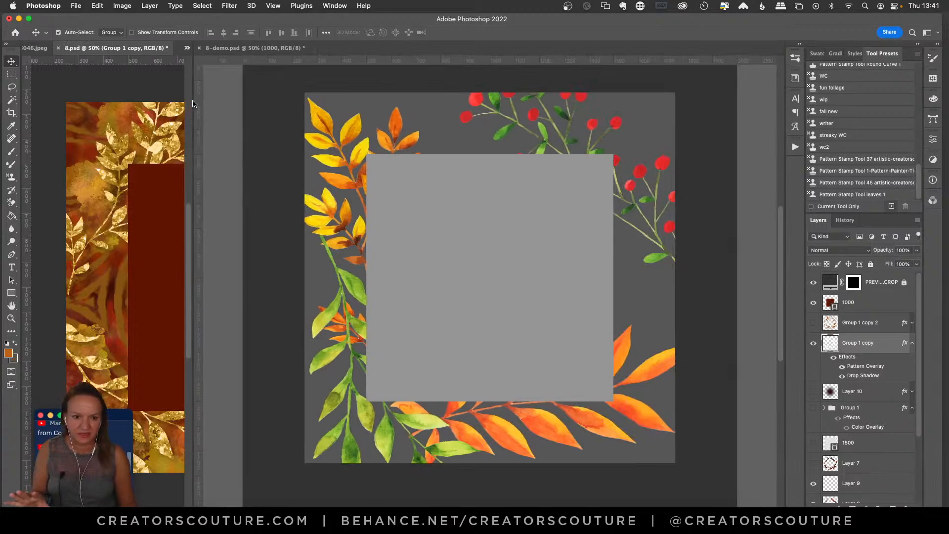
Widen the 8.psd reference view and move the green leafy branch to the lower-right corner of the 8-demo.psd canvas
drag(192, 138, 240, 146)
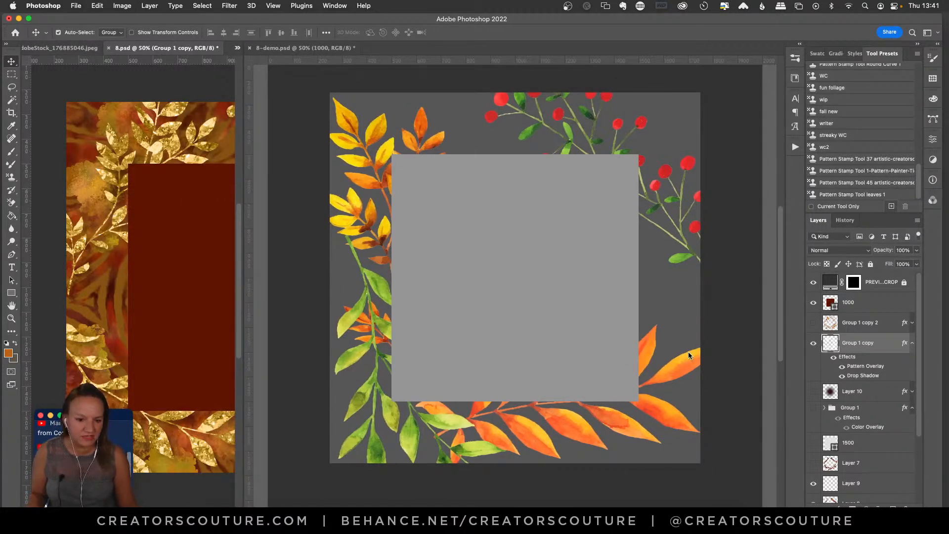
click(668, 371)
drag(370, 282, 635, 351)
Rotate the yellow-orange branch on Layer 2 by about 42.8° and place it around the canvas's upper-left corner
drag(349, 154, 358, 136)
key(ctrl+t)
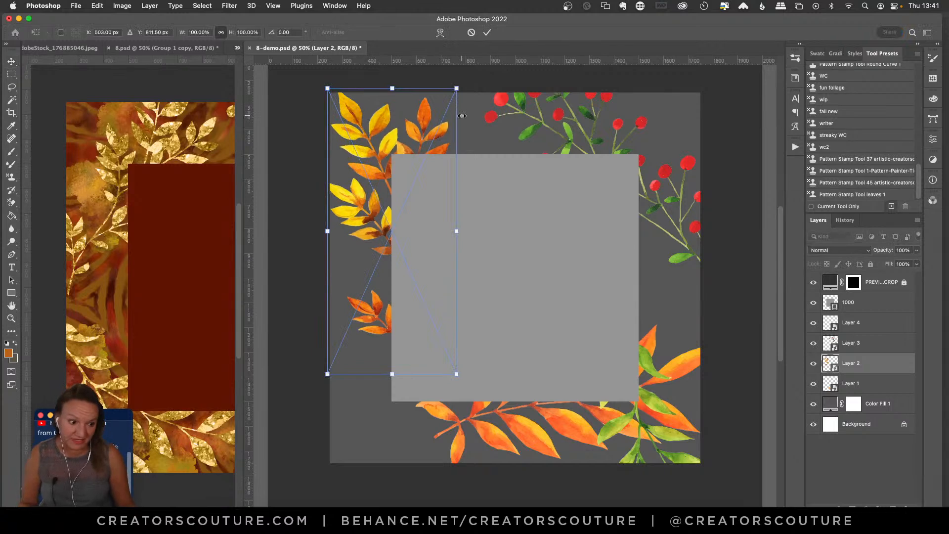
drag(489, 129, 514, 231)
drag(459, 147, 431, 92)
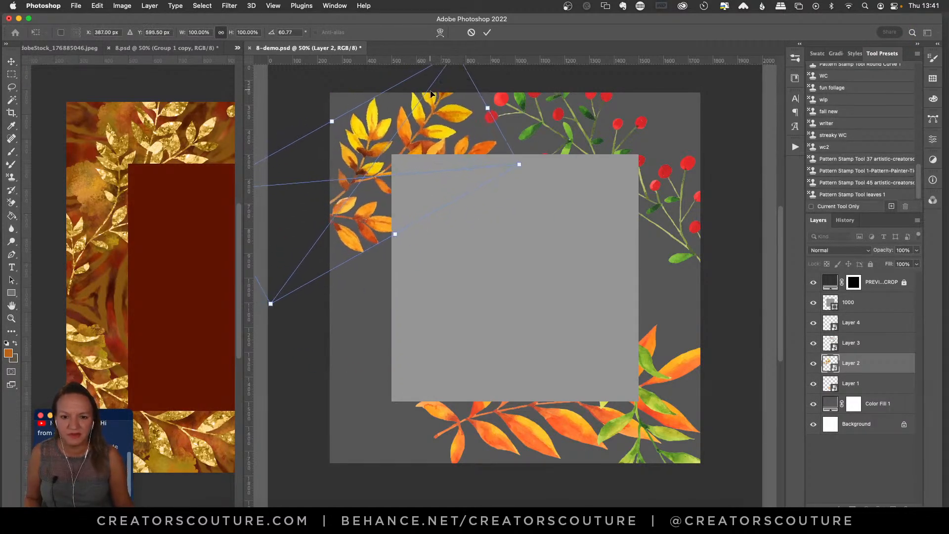
drag(307, 116, 313, 127)
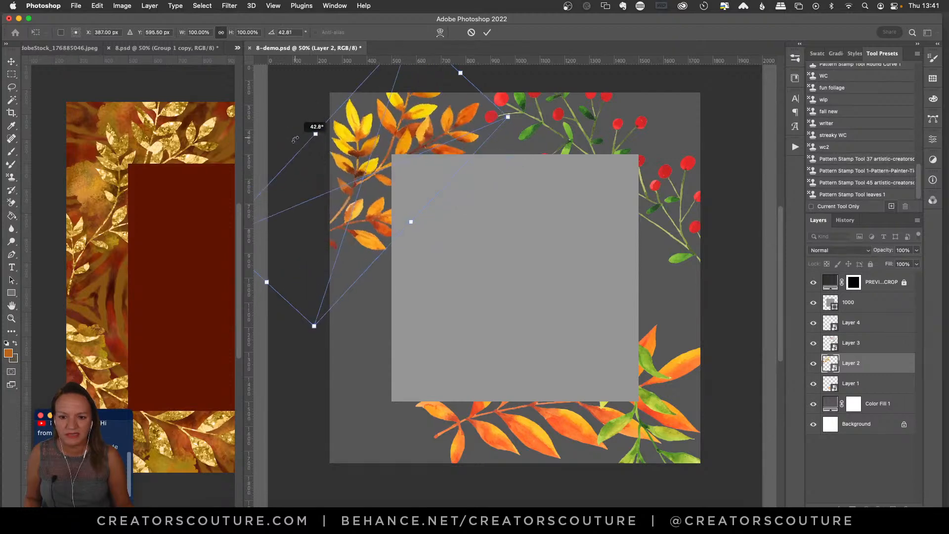
drag(400, 131, 409, 169)
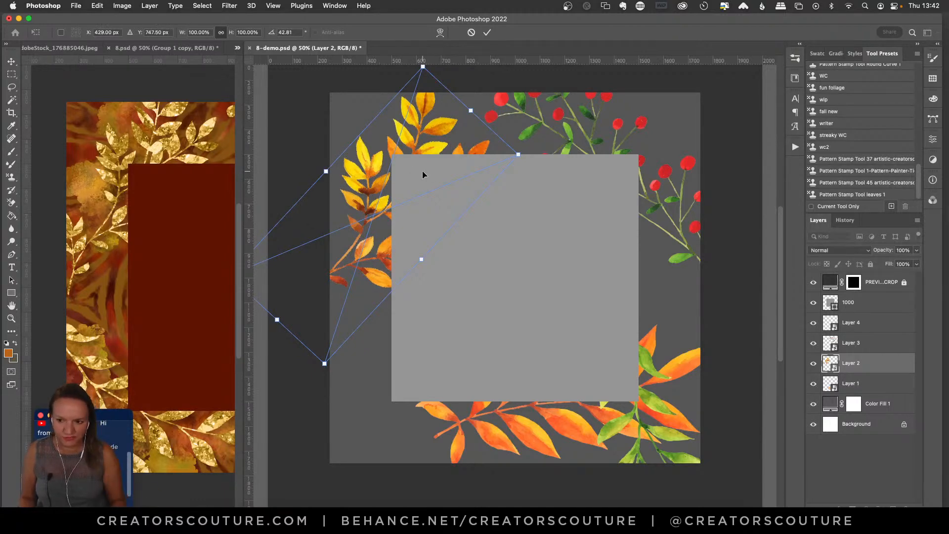
key(Return)
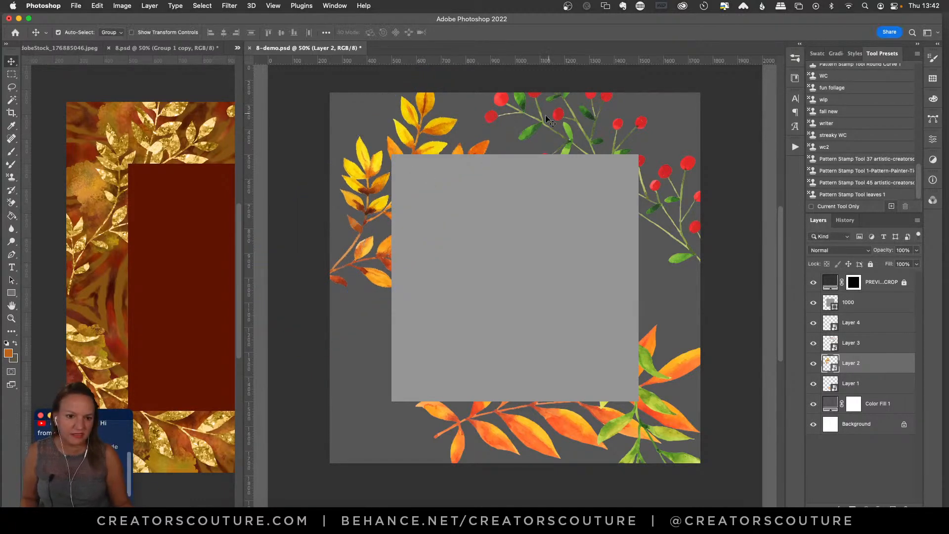
Move the red berry branch on Layer 3 slightly right and down within the canvas's upper-right corner
click(541, 122)
drag(541, 123, 578, 135)
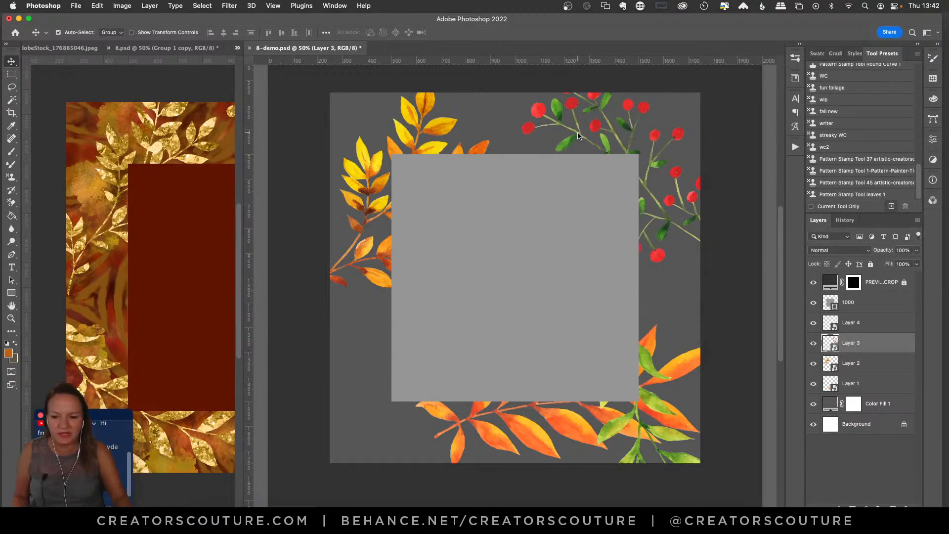
scroll(565, 241, left, 2)
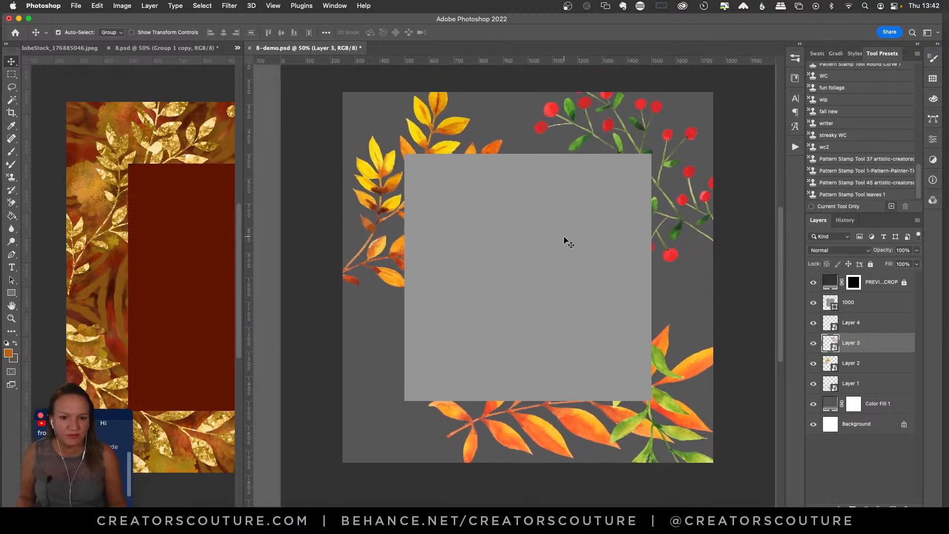
Move the orange branch on Layer 1 to the canvas's lower-right corner and rotate it so its leaves wrap around the square
drag(577, 426, 472, 423)
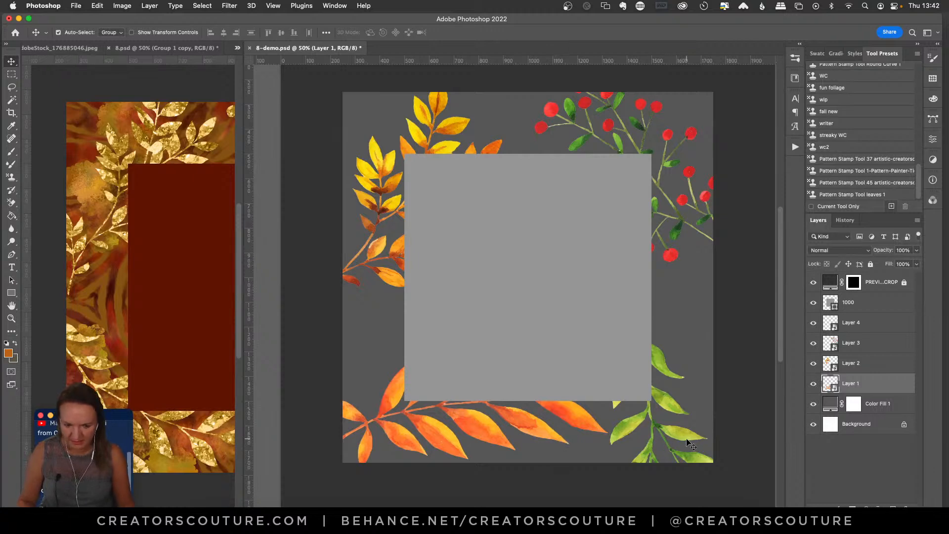
drag(585, 426, 729, 418)
key(super+t)
drag(471, 321, 499, 331)
drag(771, 365, 719, 279)
drag(662, 312, 693, 358)
drag(758, 317, 763, 277)
drag(686, 346, 688, 324)
key(Return)
Move the green leafy branch on Layer 4 to the canvas's lower-left corner and rotate it to wrap around the square
drag(677, 362, 384, 364)
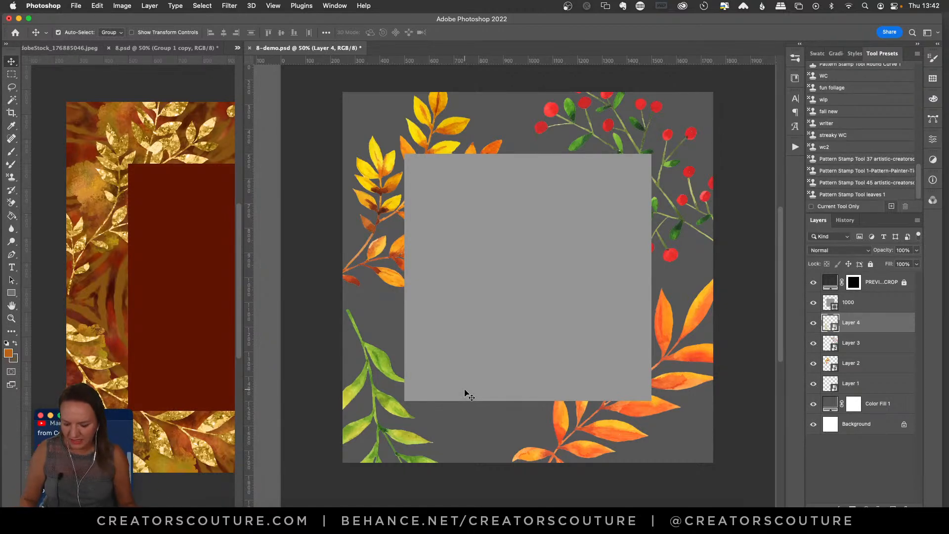
key(super)
key(super+t)
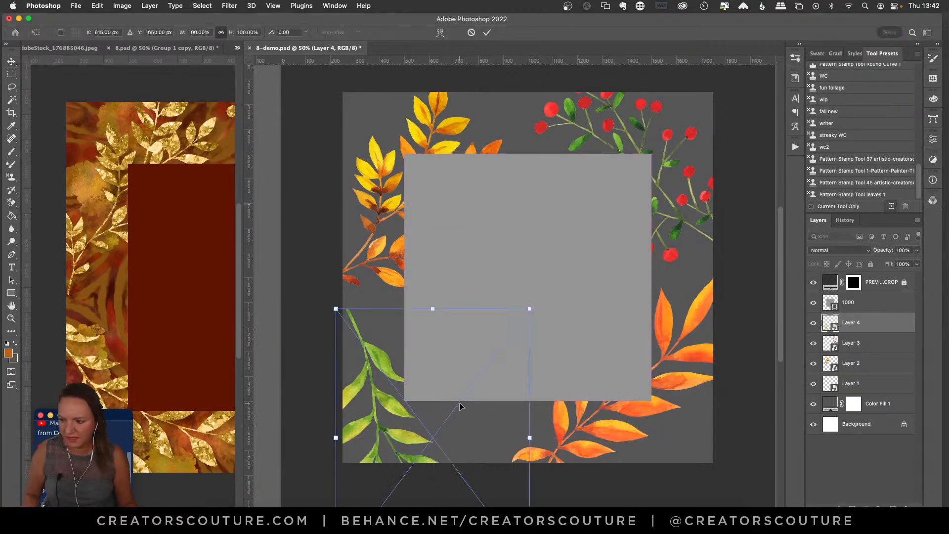
drag(588, 366, 453, 411)
drag(614, 275, 558, 366)
scroll(557, 367, right, 3)
scroll(557, 368, right, 5)
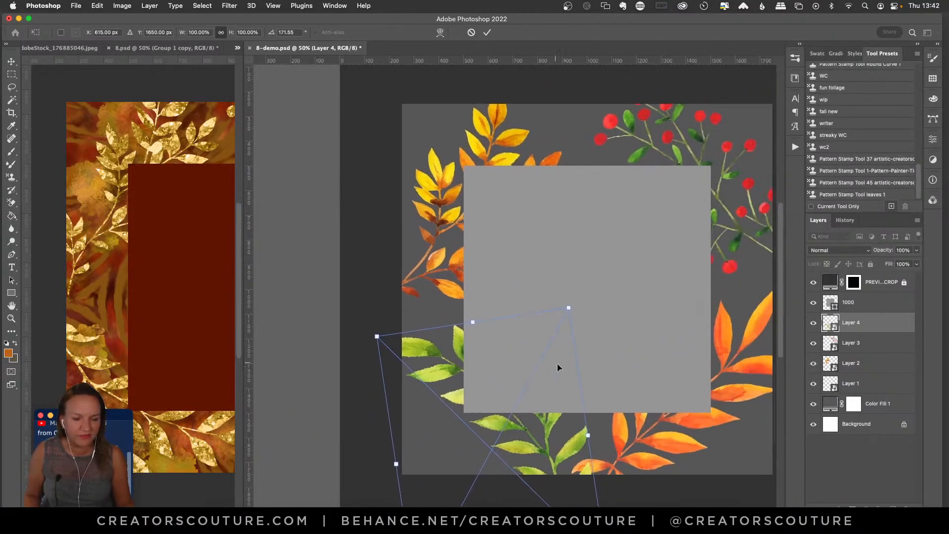
drag(501, 418, 455, 410)
drag(524, 253, 397, 387)
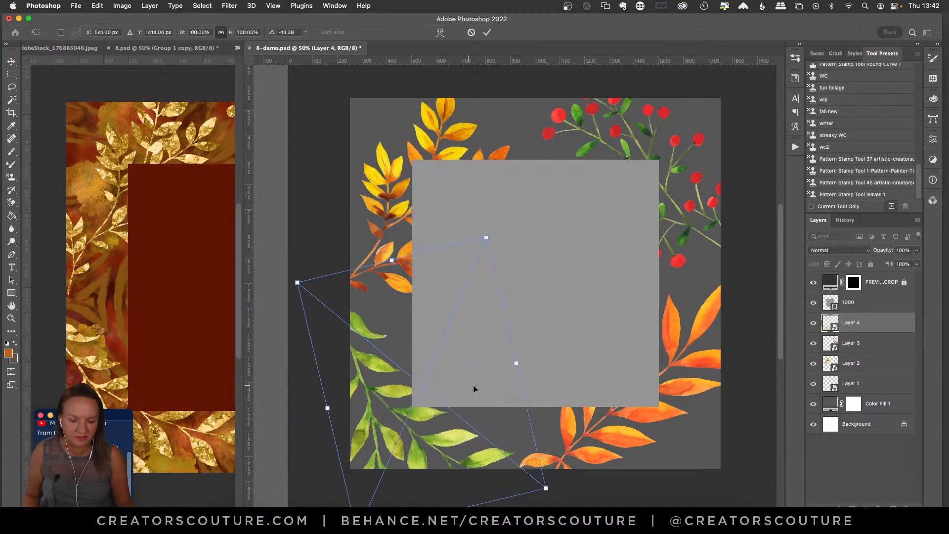
drag(577, 374, 522, 387)
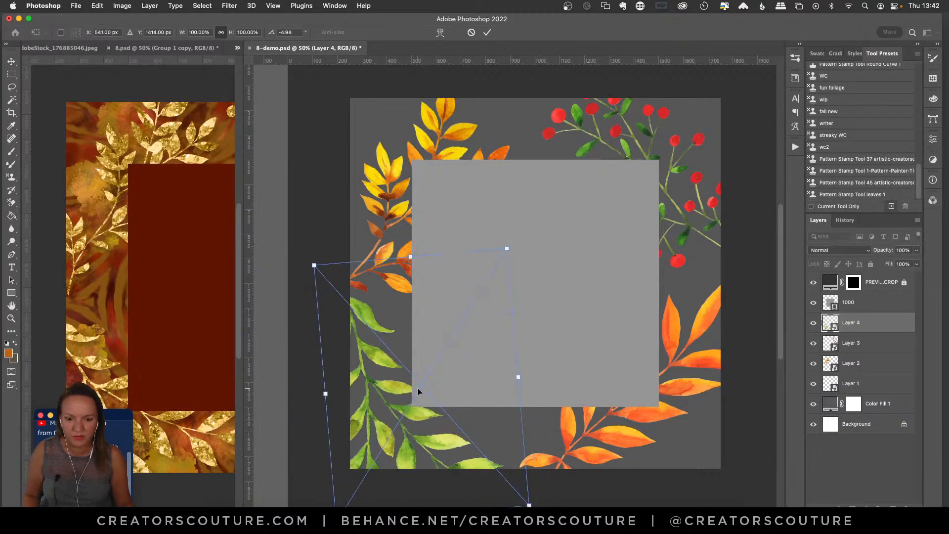
drag(388, 392, 394, 399)
mouse_move(553, 377)
mouse_down()
mouse_move(554, 358)
mouse_move(551, 371)
mouse_up()
key(Return)
Shift the orange branch slightly to the right so more of its leaves extend past the square
scroll(551, 371, right, 5)
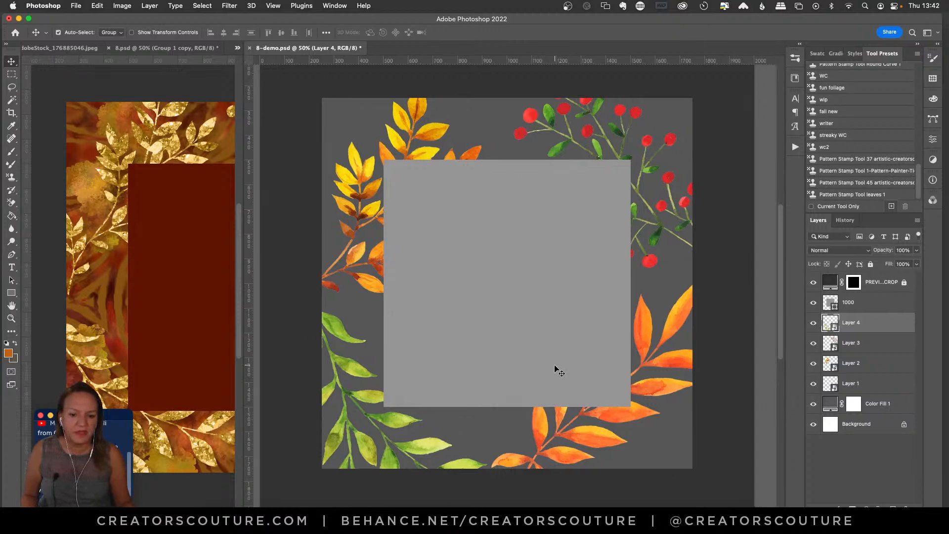
drag(609, 333, 633, 330)
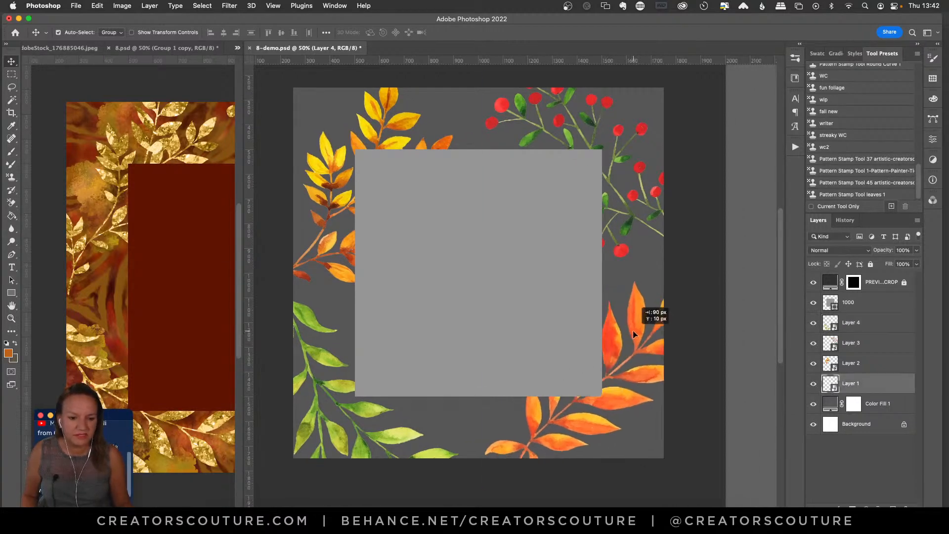
scroll(598, 322, right, 1)
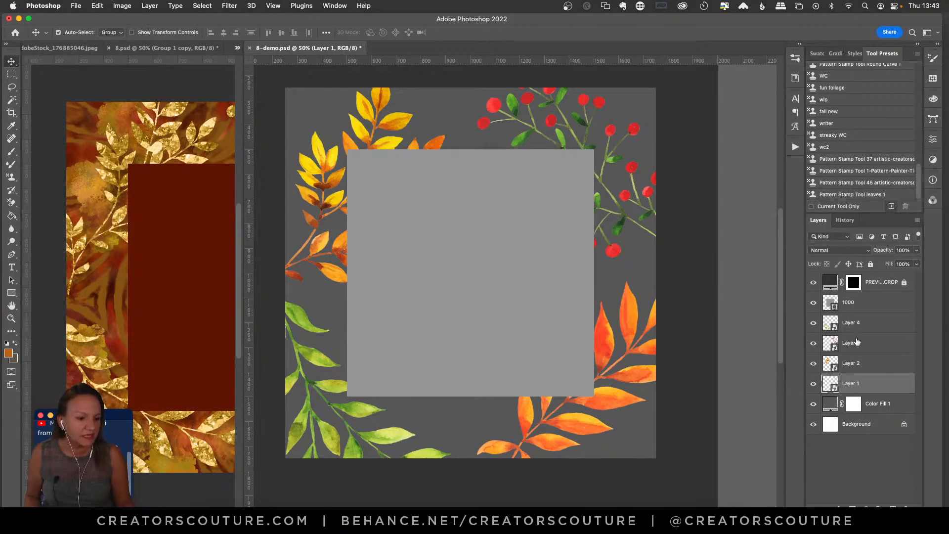
Group Layer 1 through Layer 4 and apply the White style from the Color Change set to the group
shift+click(855, 326)
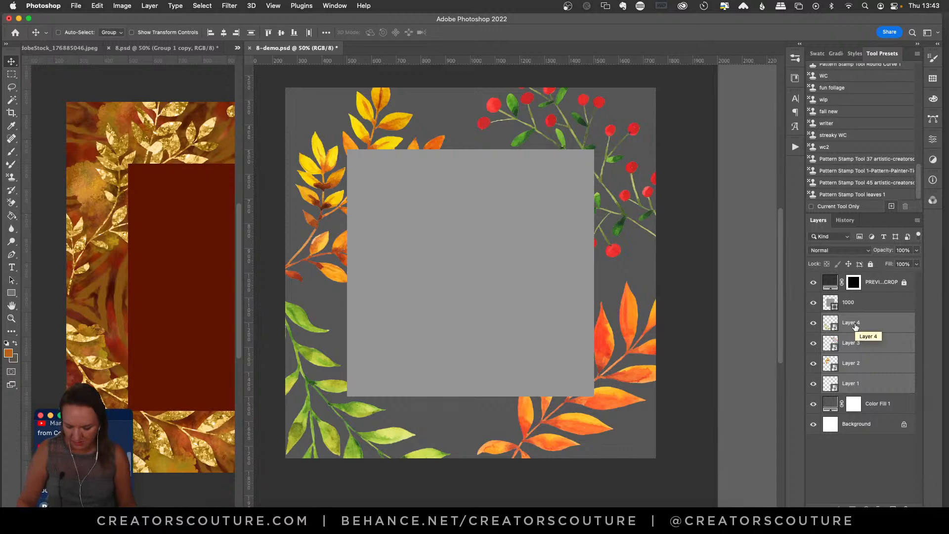
key(super+g)
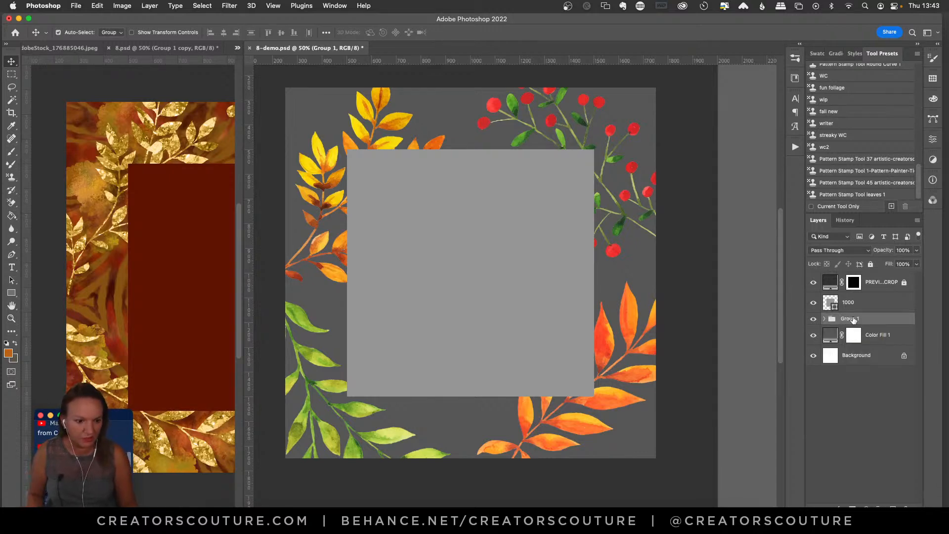
scroll(843, 119, up, 10)
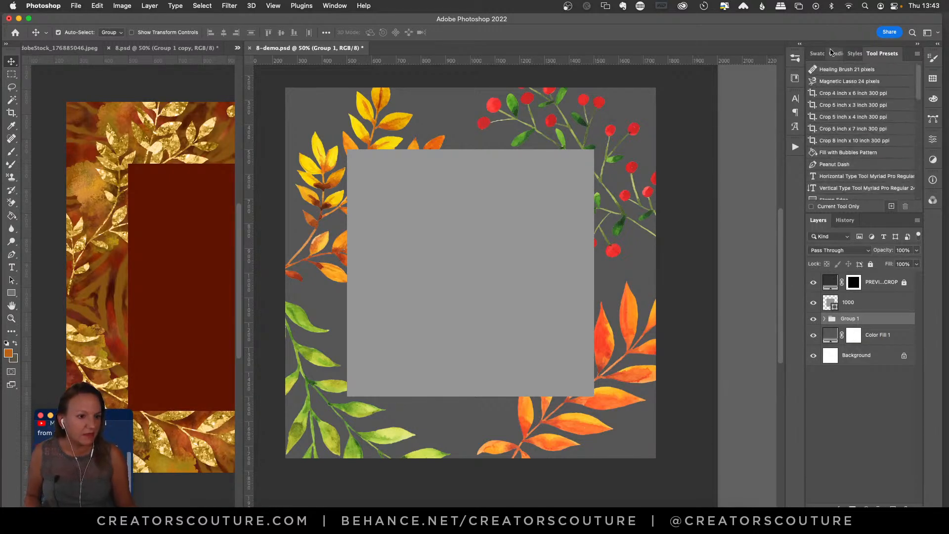
click(854, 54)
scroll(852, 141, down, 5)
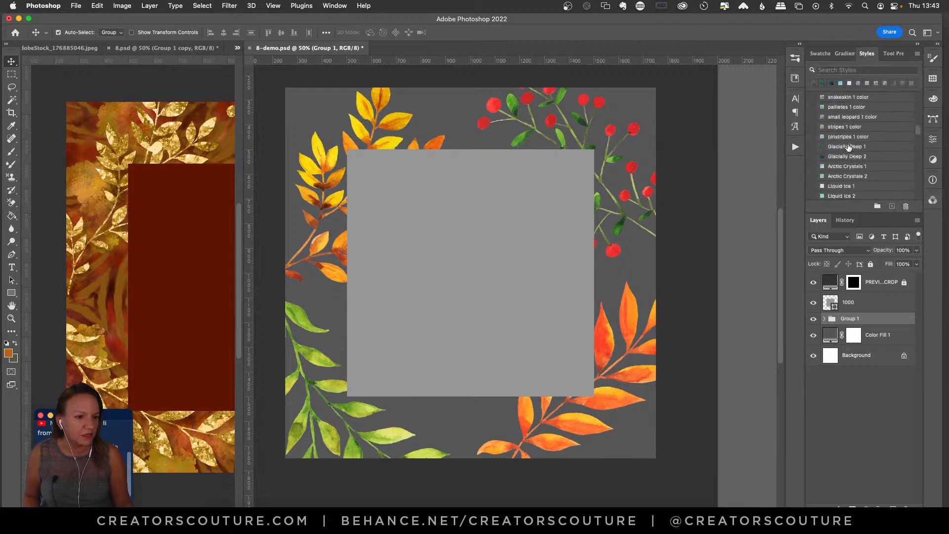
scroll(852, 143, up, 8)
click(844, 131)
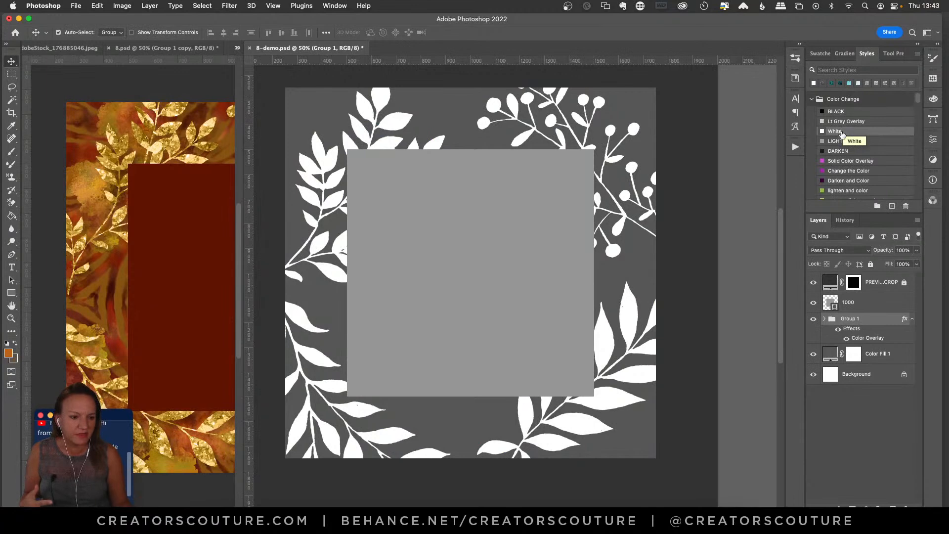
Set the fill color of the central square on layer 1000 to white (ffffff)
double_click(833, 307)
click(569, 110)
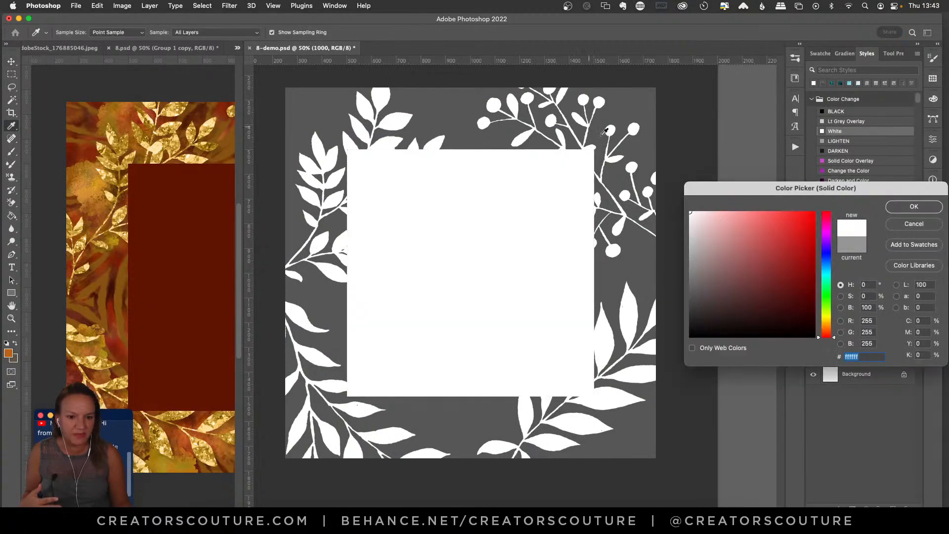
click(913, 207)
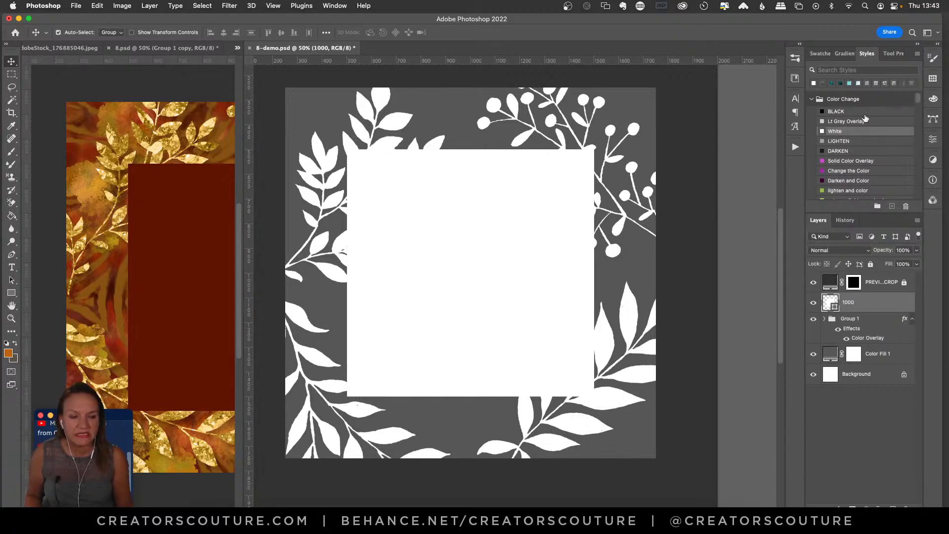
scroll(861, 128, down, 1)
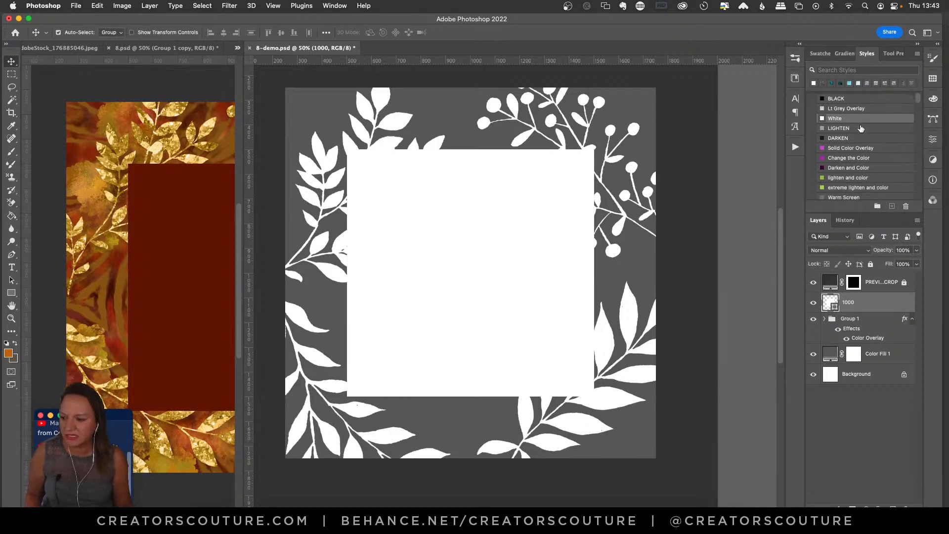
scroll(859, 126, up, 1)
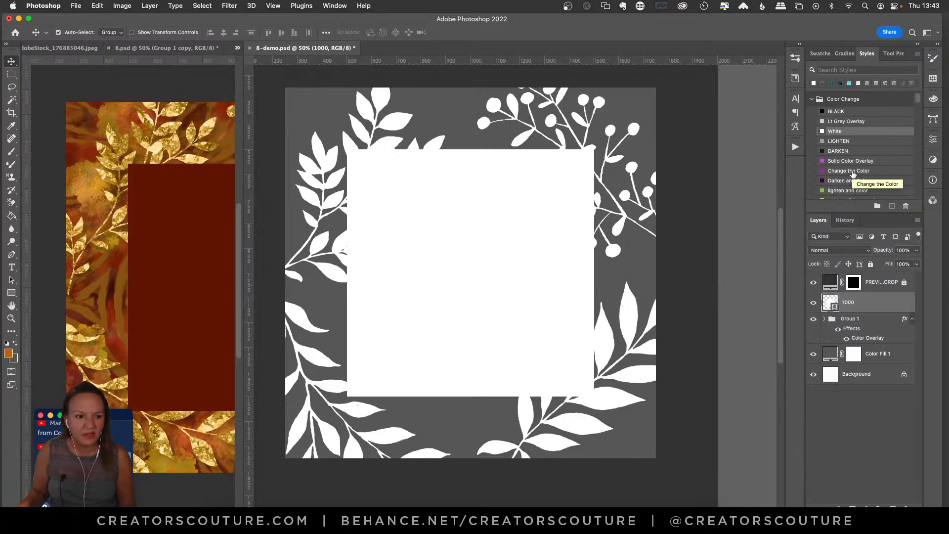
Collapse the effects of Group 1, duplicate the group and hide the original
click(912, 319)
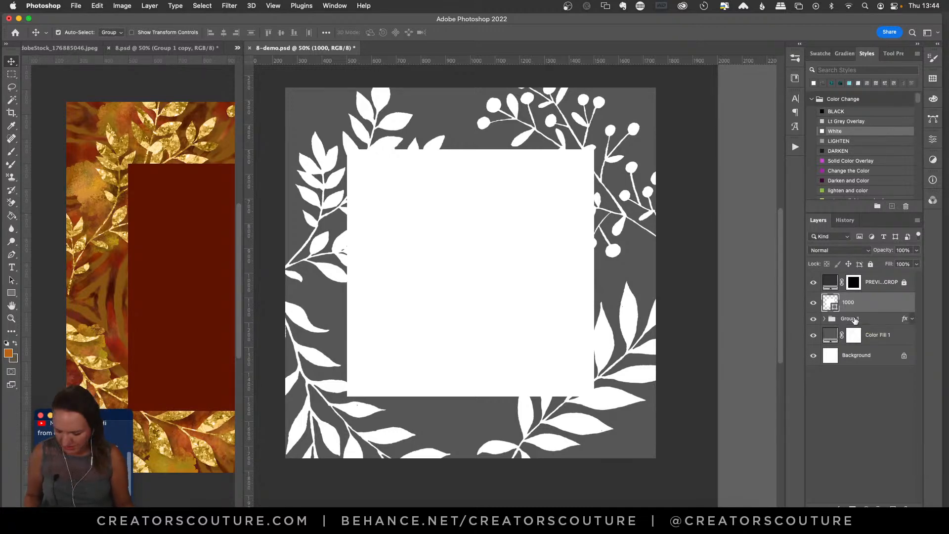
click(854, 320)
key(super+j)
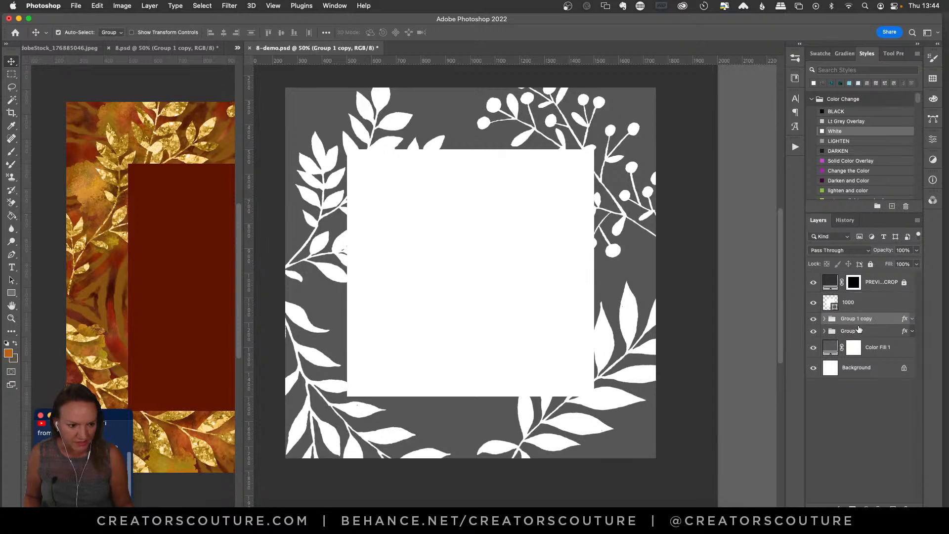
click(814, 333)
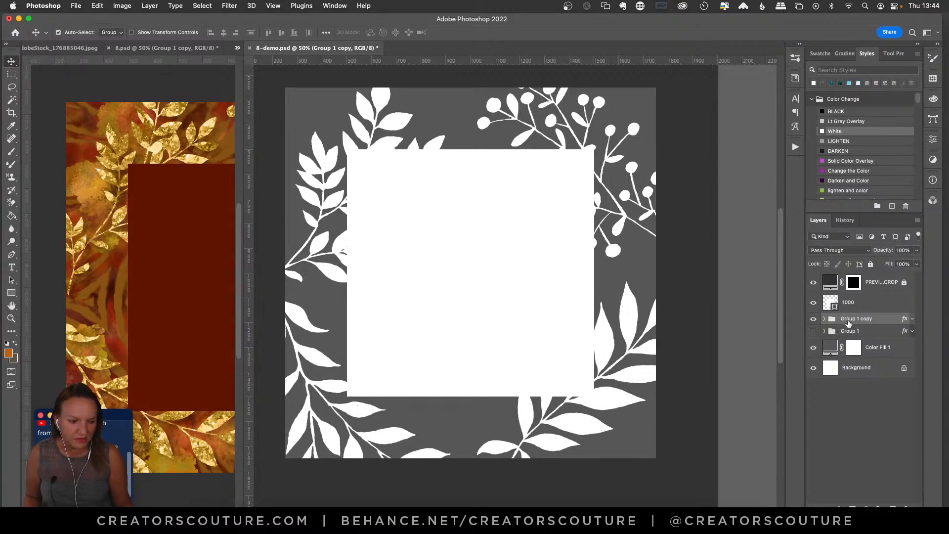
Merge Group 1 copy into a single layer and save 8-demo.psd
right_click(851, 321)
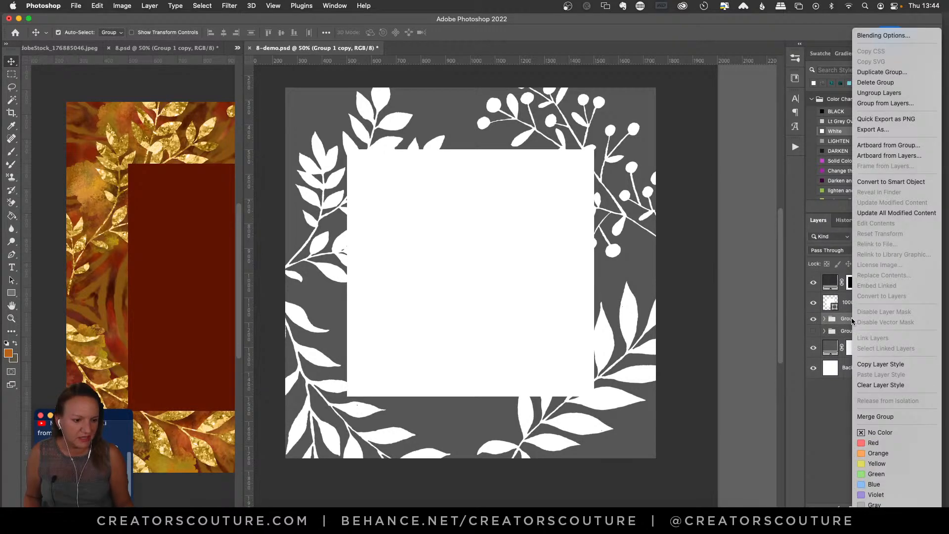
click(891, 416)
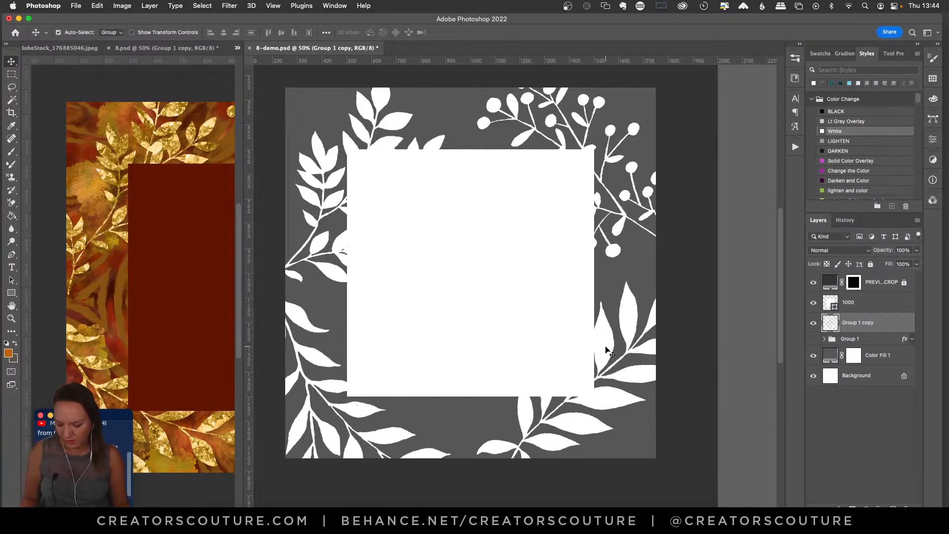
key(ctrl+s)
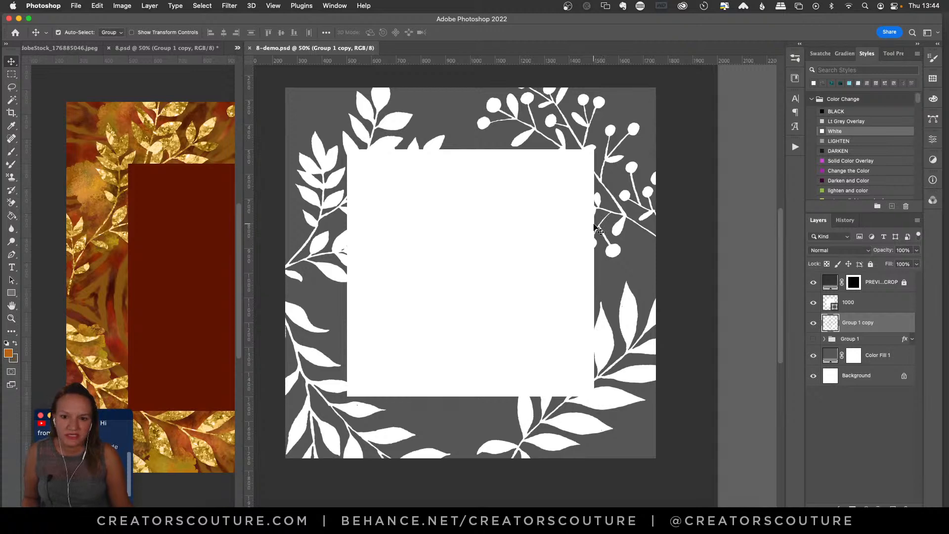
Bring up the tool presets, activate the Pattern Stamp tool and check the artistic autumn pattern set
click(893, 55)
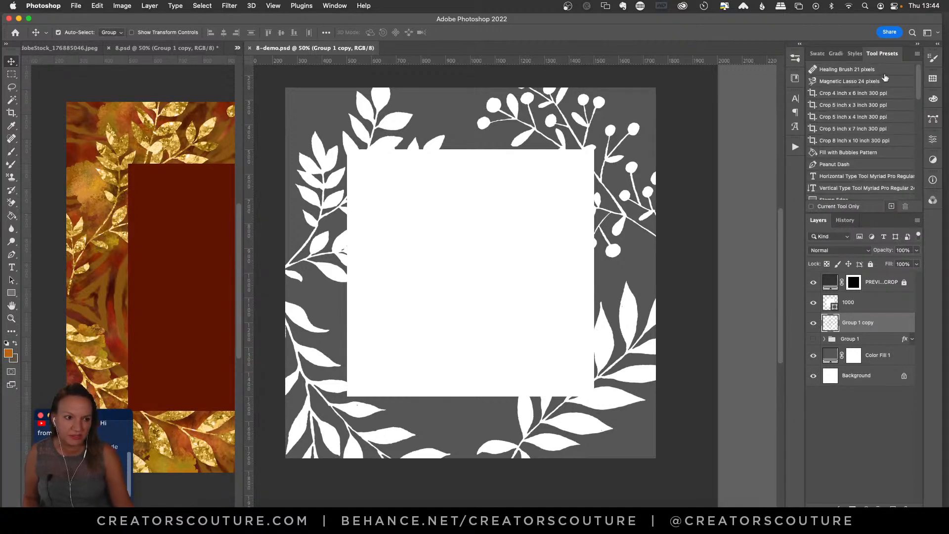
click(845, 53)
click(819, 54)
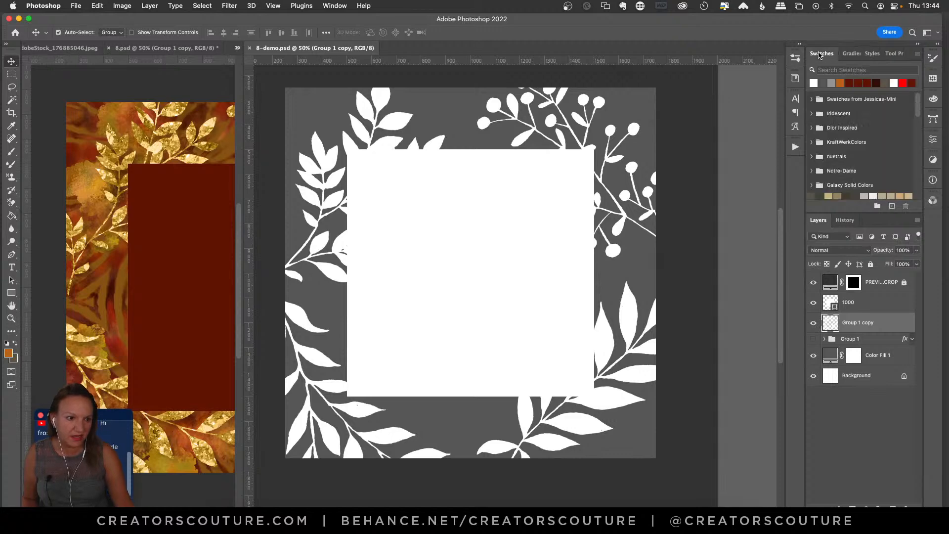
click(896, 54)
drag(918, 88, 917, 180)
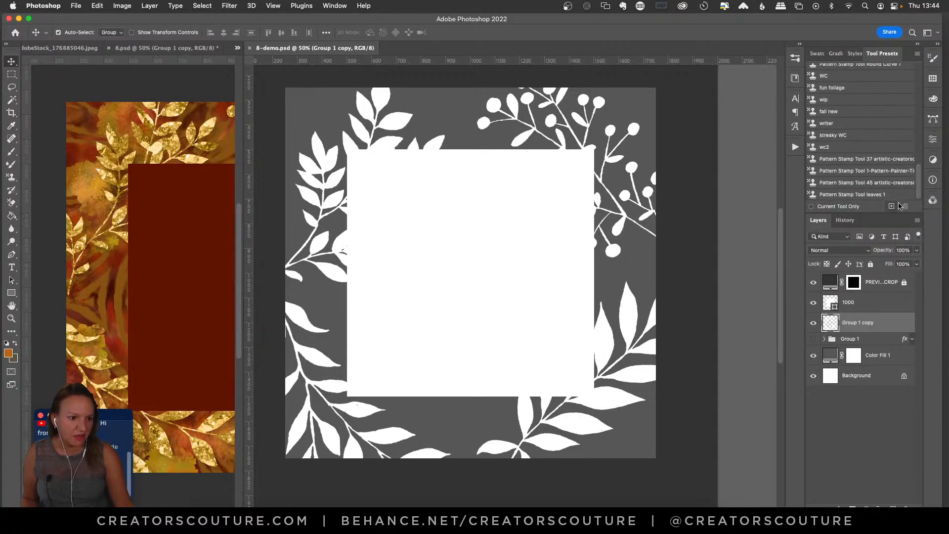
click(12, 176)
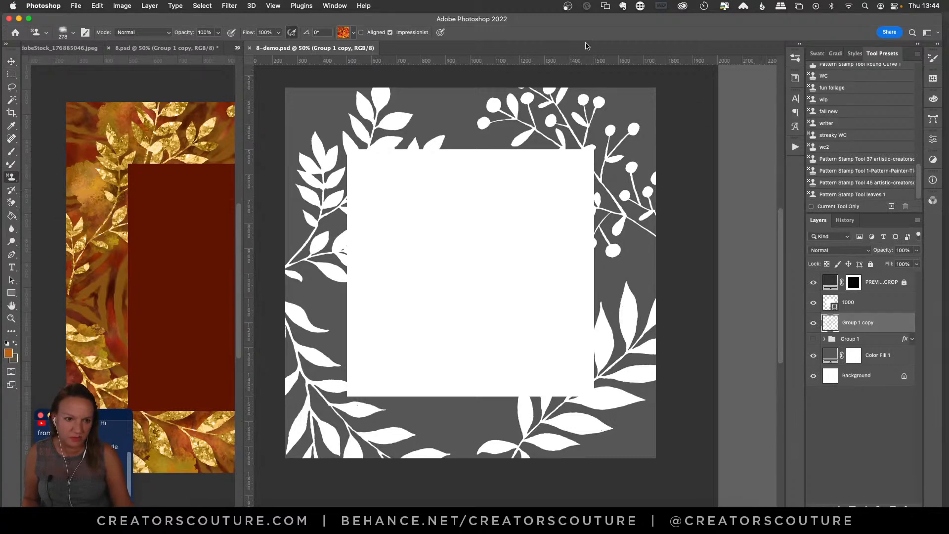
click(344, 32)
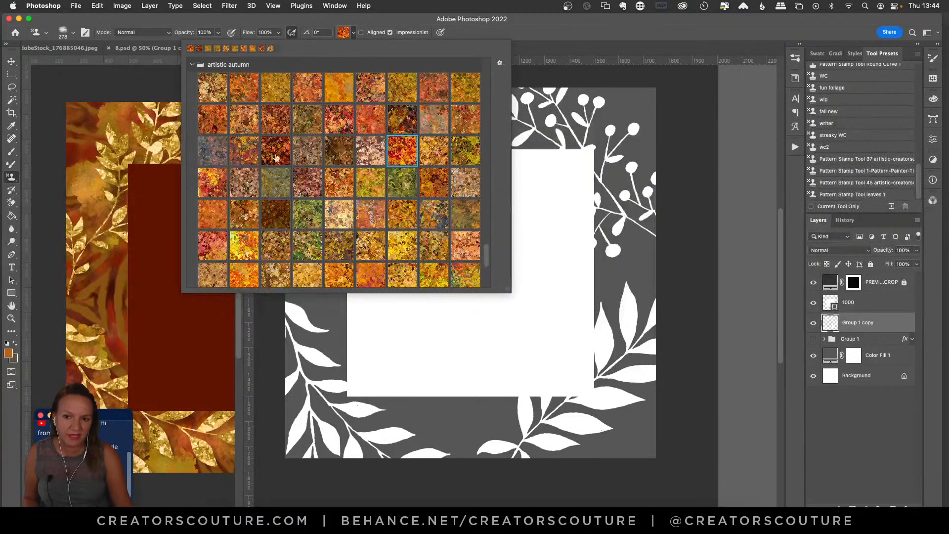
click(871, 166)
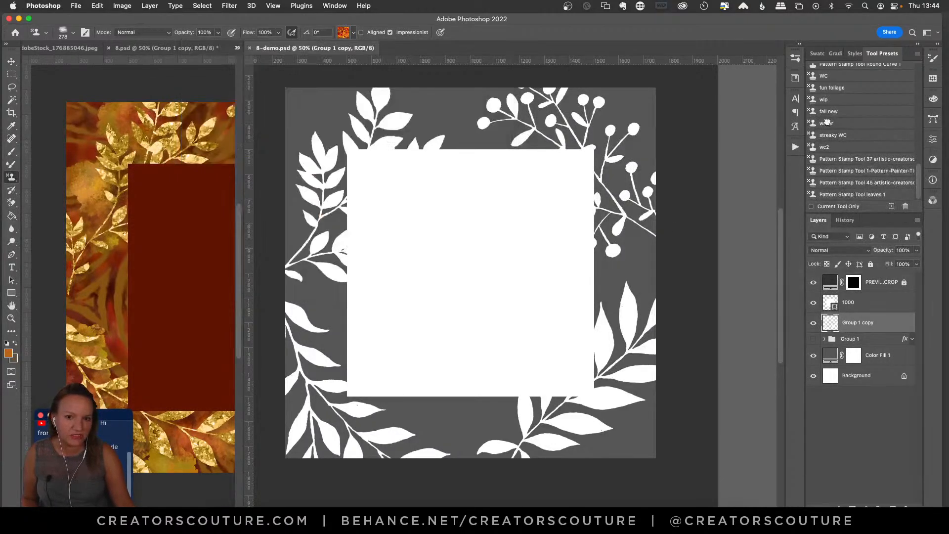
Load the Pattern Stamp Tool 37 artistic-creatorscouture preset and locate its brush among the artistic-creatorscouture brushes
click(870, 159)
click(795, 59)
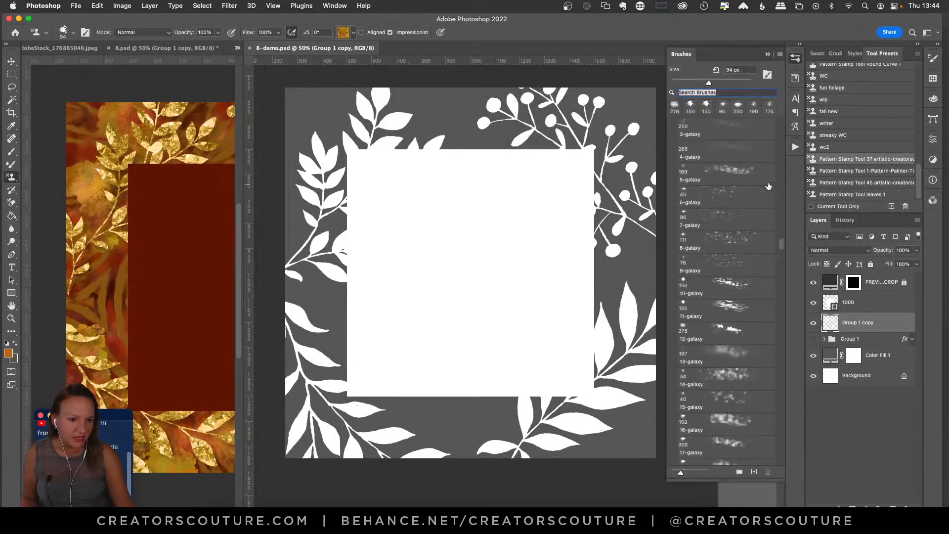
scroll(780, 243, down, 15)
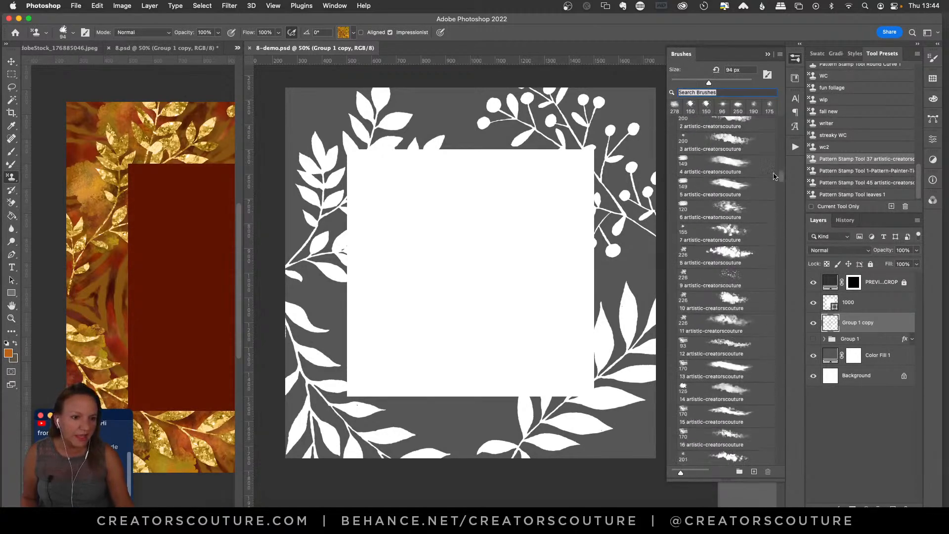
scroll(771, 189, down, 7)
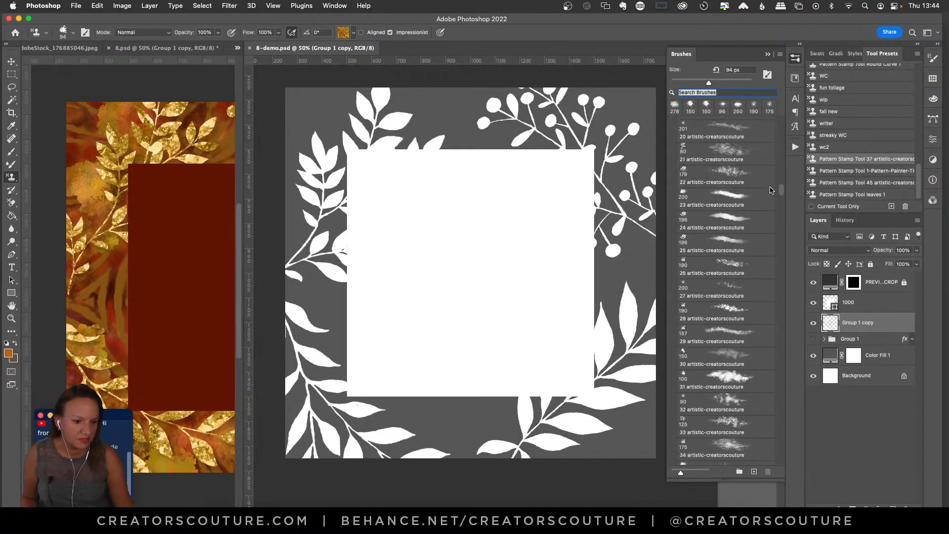
scroll(768, 194, down, 1)
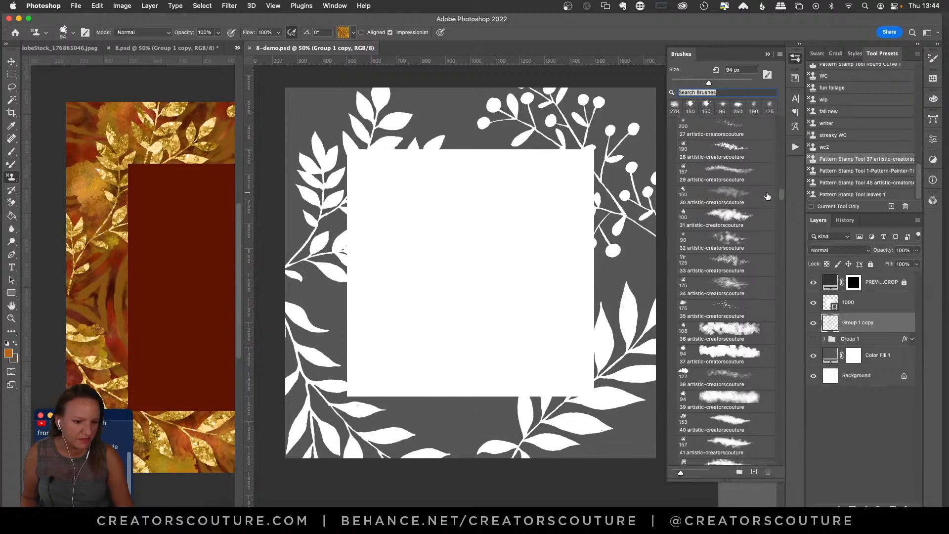
click(838, 161)
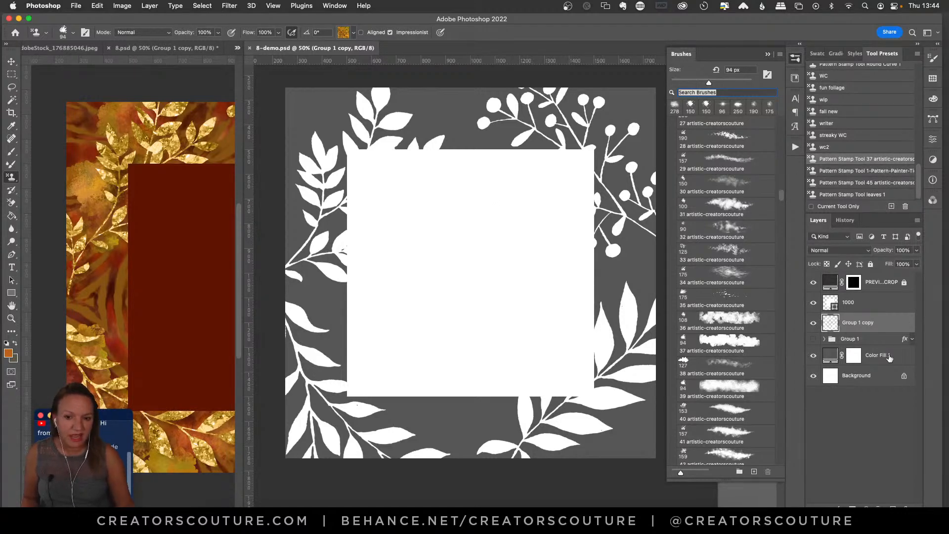
Add a new empty layer directly above Group 1 and below Group 1 copy in 8-demo.psd
click(862, 339)
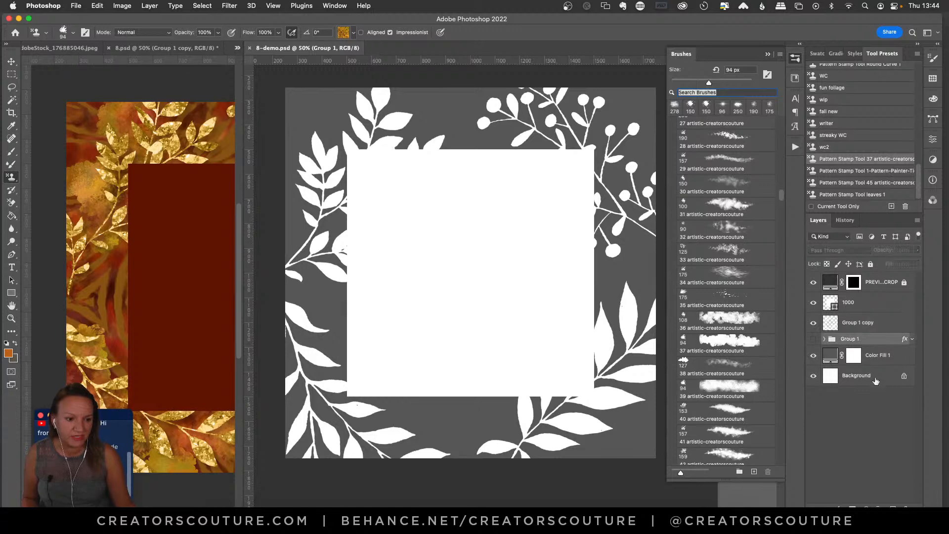
double_click(892, 508)
drag(855, 365, 860, 357)
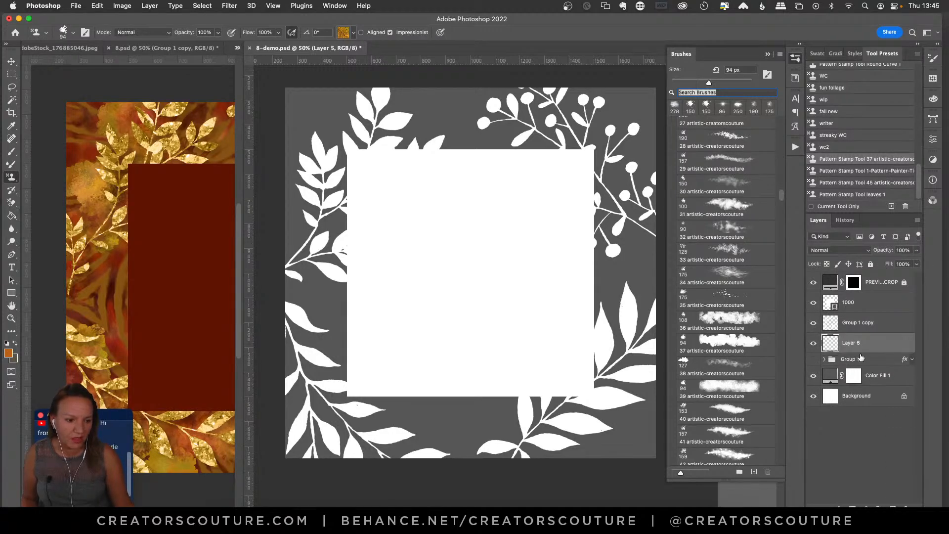
key(super+z)
key(super+z)
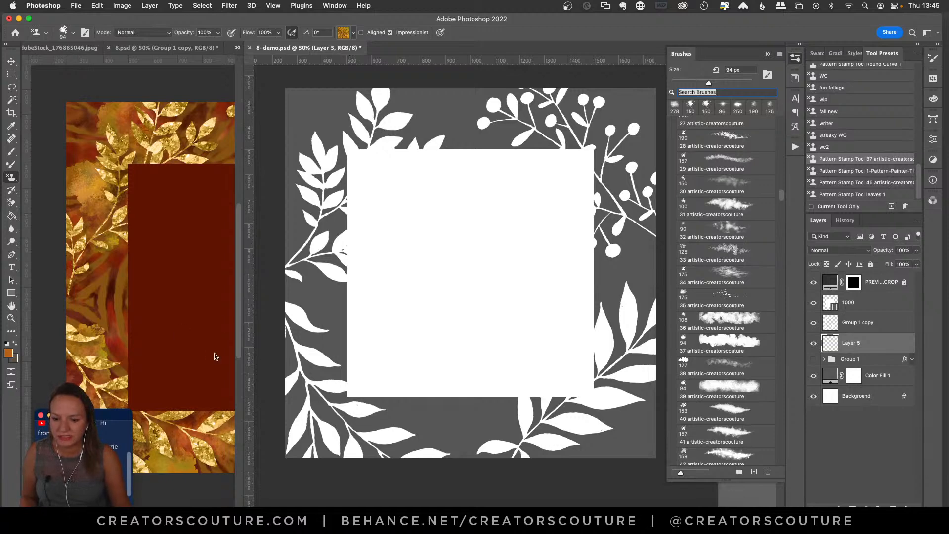
Examine the whole reference frame design in 8.psd at 33.3% zoom
click(244, 161)
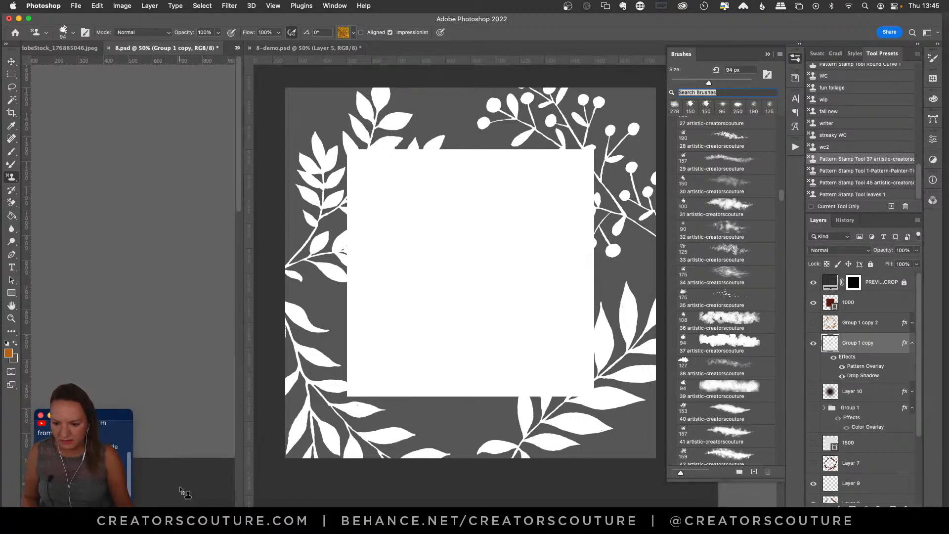
scroll(188, 504, right, 10)
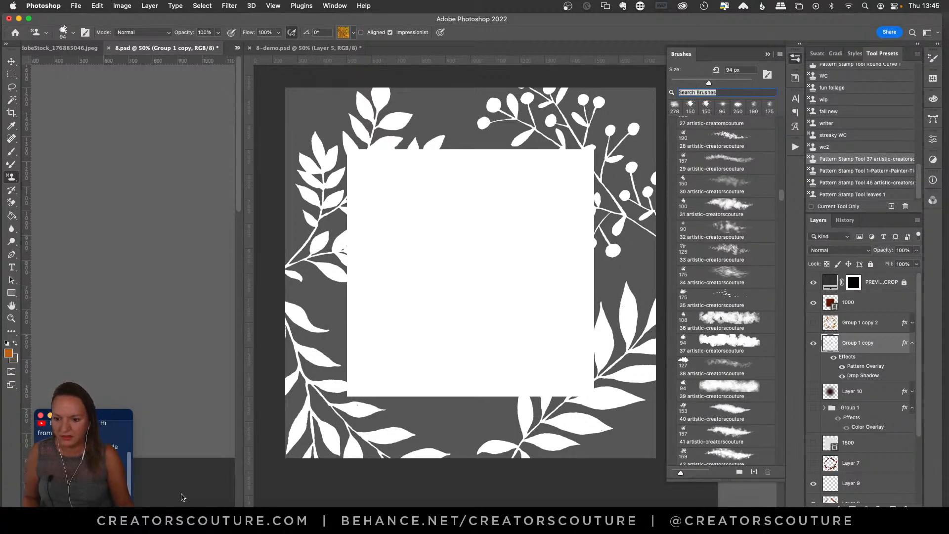
key(super+0)
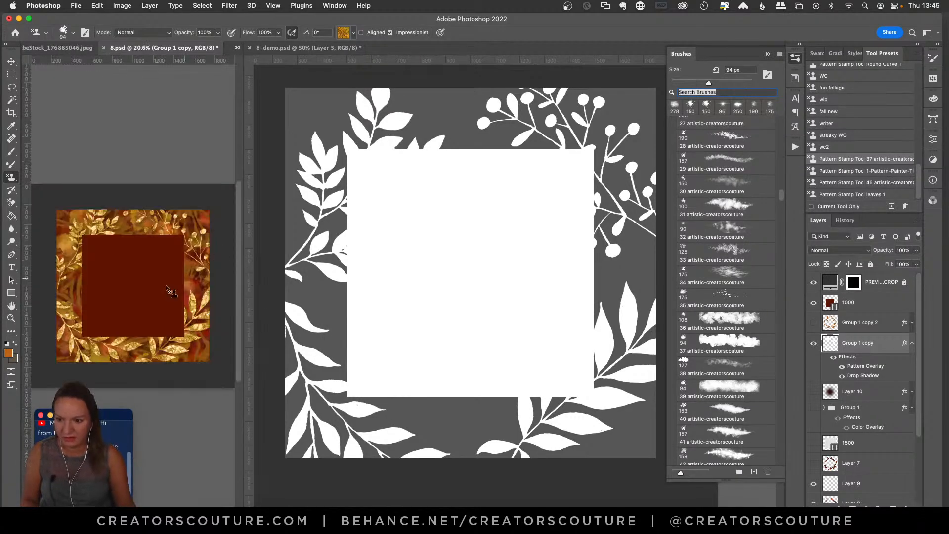
click(11, 318)
click(119, 328)
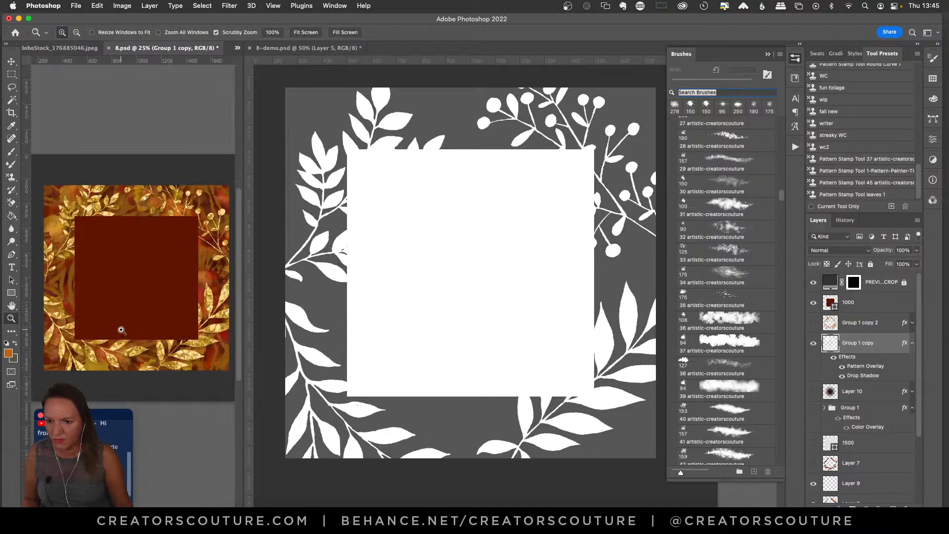
click(123, 331)
click(126, 334)
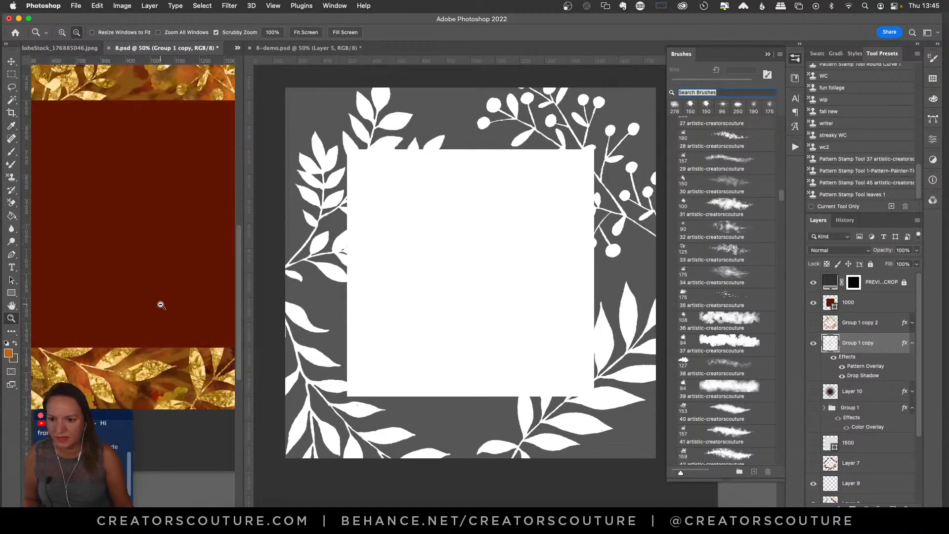
alt+click(160, 306)
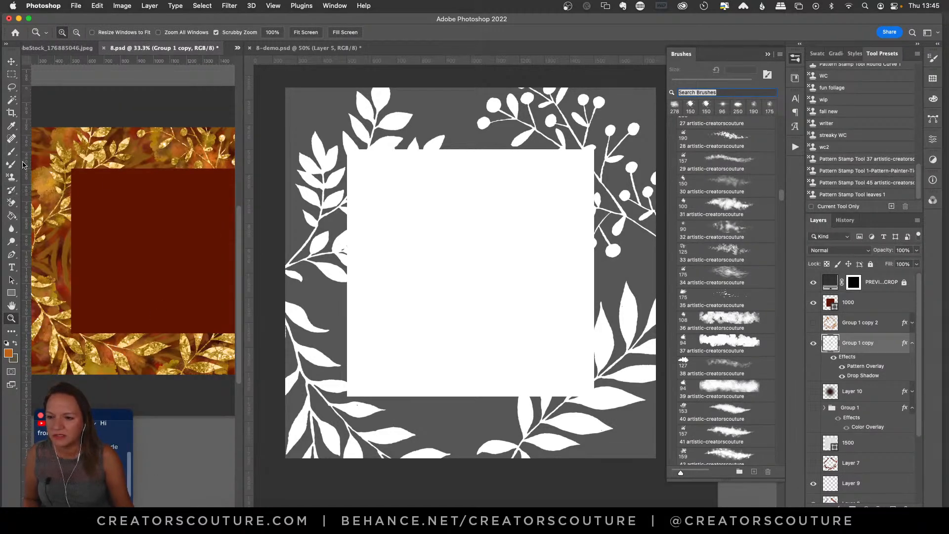
Paint the golden autumn pattern on Layer 5 behind the upper-left branches of 8-demo.psd with the Pattern Stamp tool
click(11, 176)
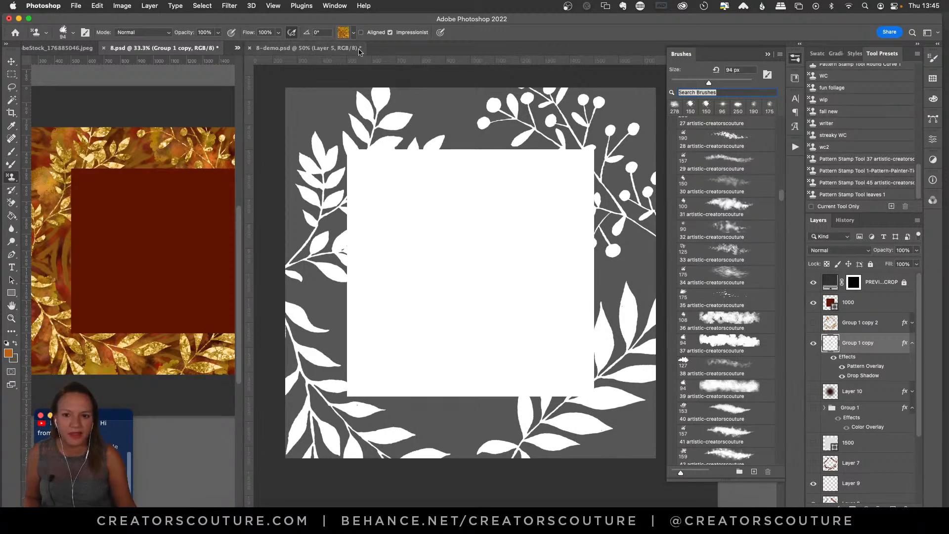
click(345, 32)
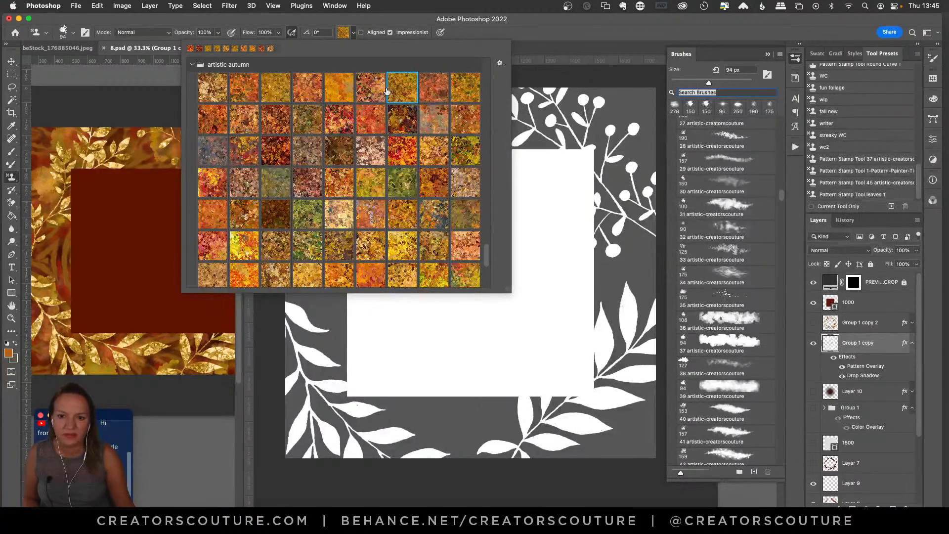
click(341, 32)
click(449, 95)
mouse_move(435, 91)
mouse_down()
mouse_move(419, 124)
mouse_move(387, 148)
mouse_move(327, 138)
mouse_move(321, 181)
mouse_move(292, 207)
mouse_move(291, 268)
mouse_move(320, 250)
mouse_up()
key(super+z)
mouse_move(435, 121)
mouse_down()
mouse_move(393, 97)
mouse_move(409, 154)
mouse_move(350, 146)
mouse_move(332, 181)
mouse_move(297, 209)
mouse_move(318, 257)
mouse_up()
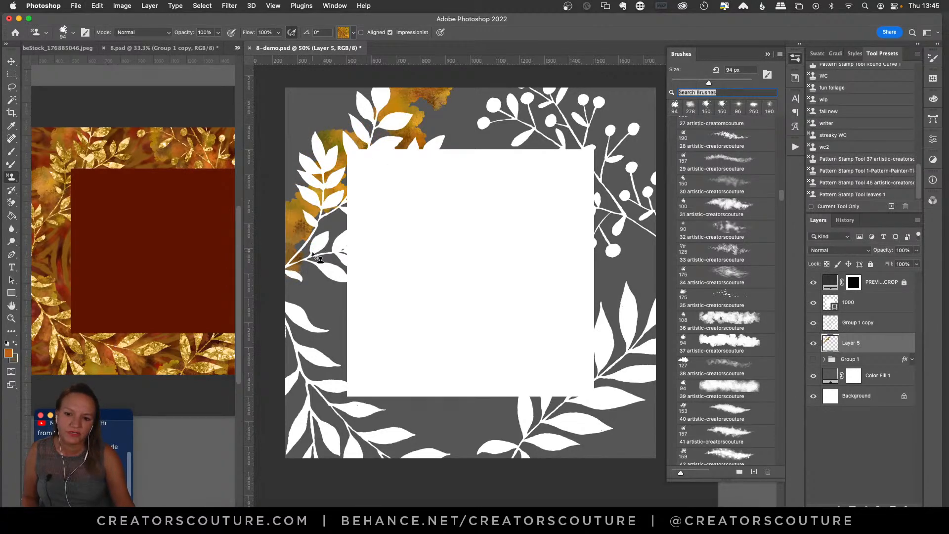
Close the brush list and paint the same pattern behind the upper-right, lower-right and lower-left branches on Layer 5
click(796, 59)
mouse_move(499, 96)
mouse_down()
mouse_move(524, 111)
mouse_move(561, 169)
mouse_move(650, 257)
mouse_up()
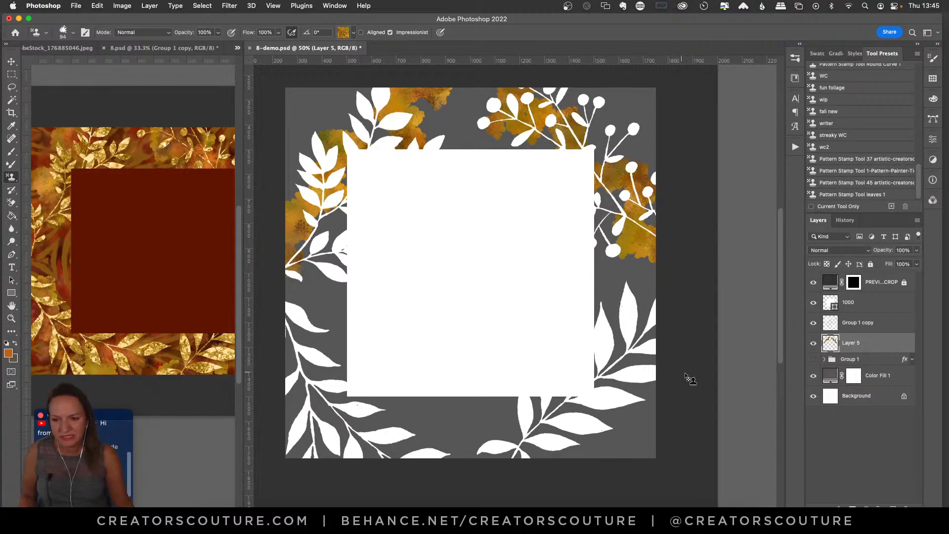
mouse_move(652, 316)
mouse_down()
mouse_move(618, 349)
mouse_move(616, 401)
mouse_move(570, 401)
mouse_move(567, 445)
mouse_move(503, 426)
mouse_move(533, 450)
mouse_up()
mouse_move(289, 341)
mouse_down()
mouse_move(311, 370)
mouse_move(342, 401)
mouse_move(383, 415)
mouse_move(376, 455)
mouse_move(445, 450)
mouse_up()
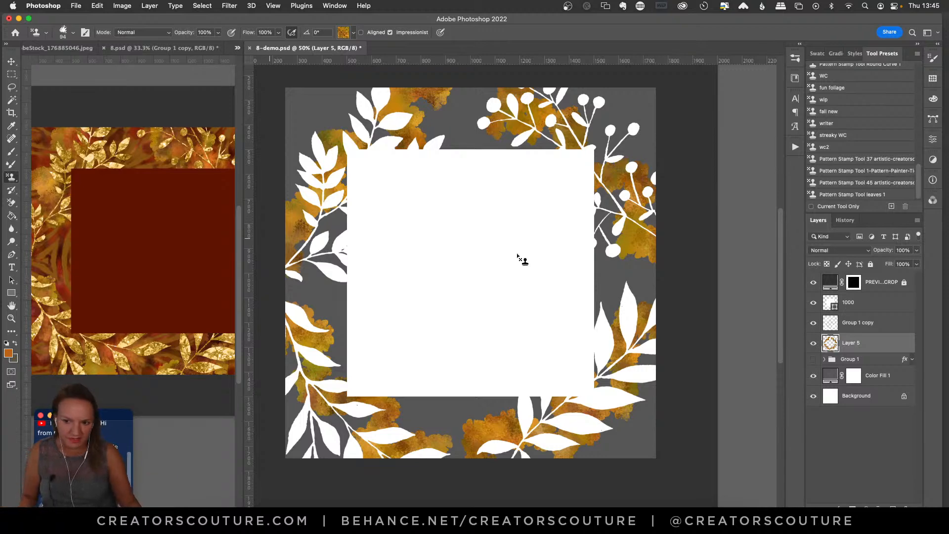
Examine how the painted background layers of 8.psd are stacked, toggling Layer 5's visibility and selecting Layer 6
click(180, 77)
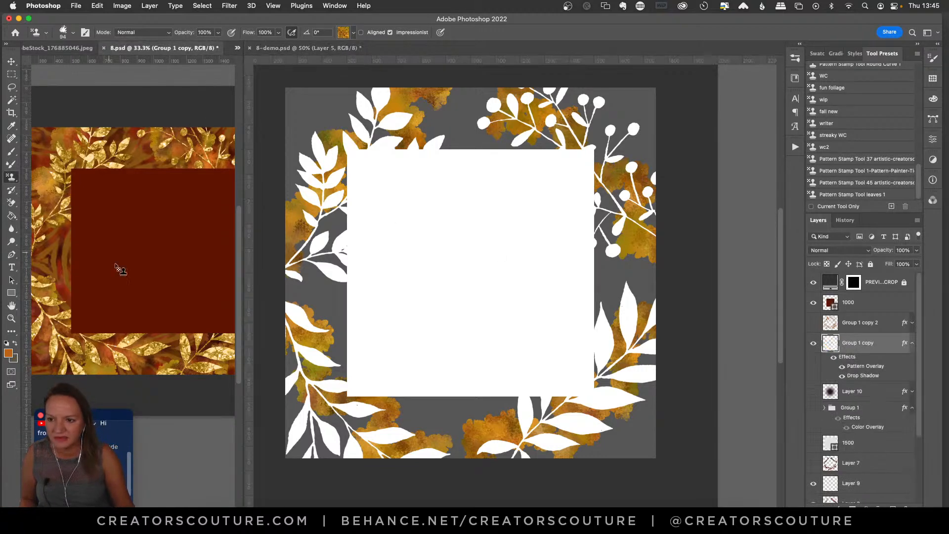
drag(921, 395, 902, 459)
click(814, 416)
click(814, 416)
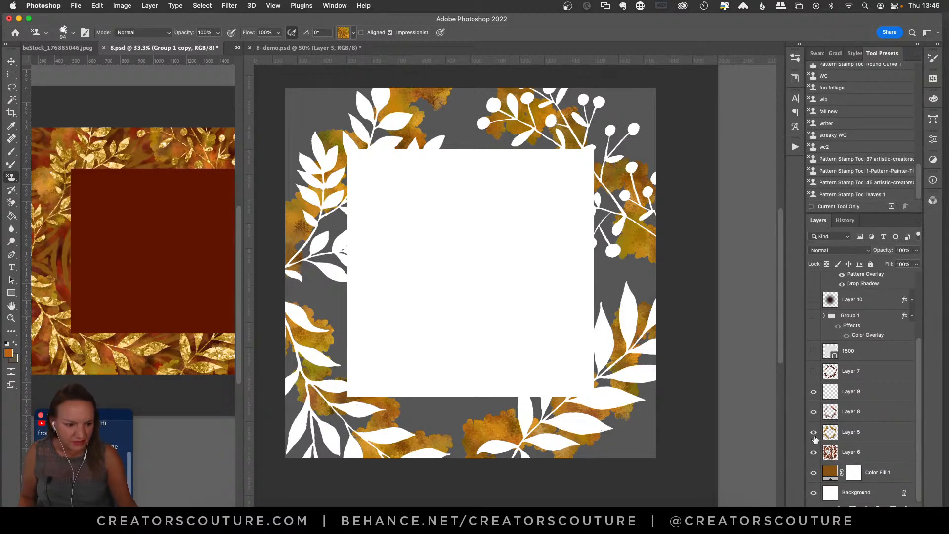
click(814, 432)
click(814, 432)
click(848, 455)
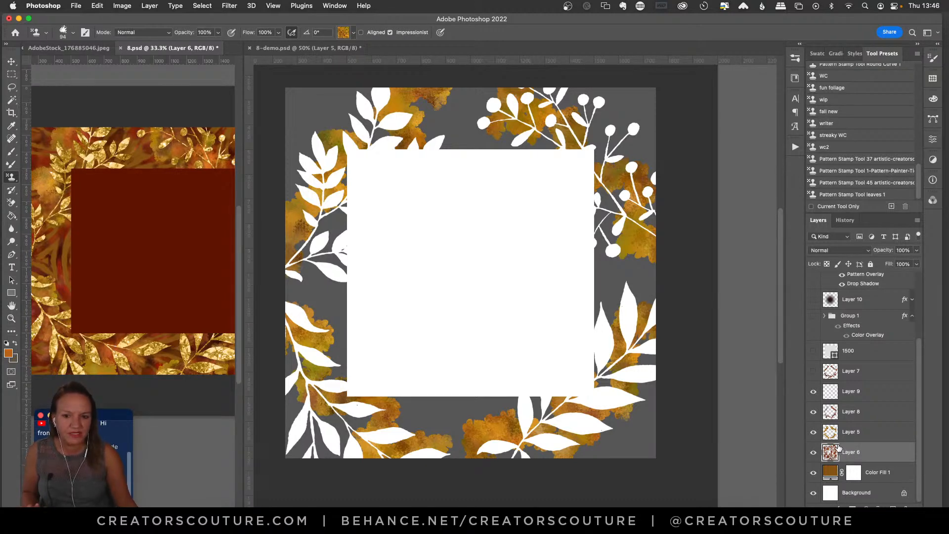
Load the 1-Pattern-Painter-Tie-Dye-creatorscouture Pattern Stamp preset and add a new layer above Group 1, below Layer 5, in 8-demo.psd
click(845, 172)
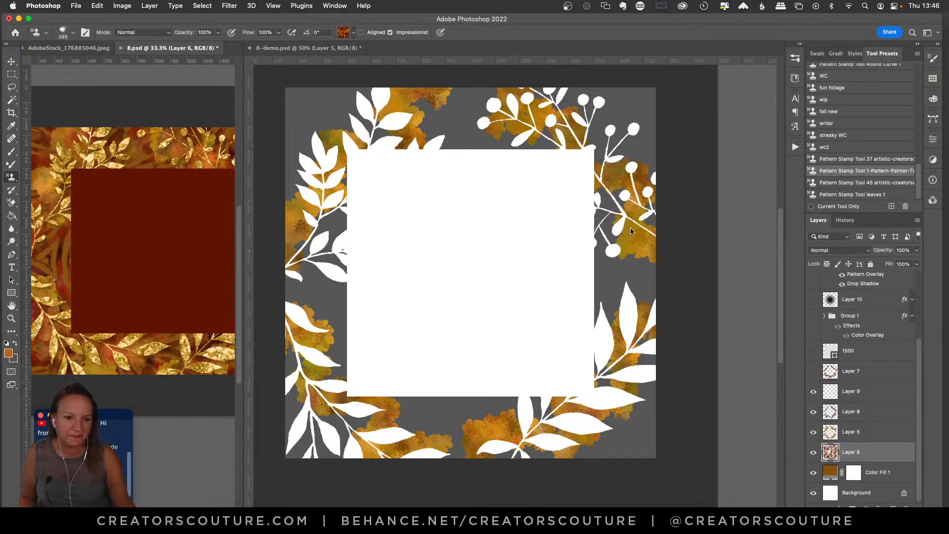
click(360, 49)
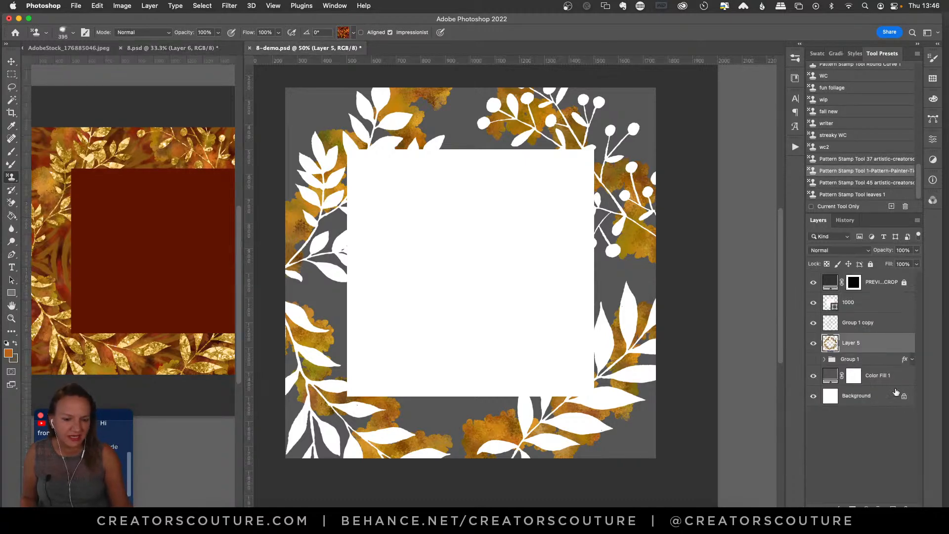
click(859, 360)
click(892, 505)
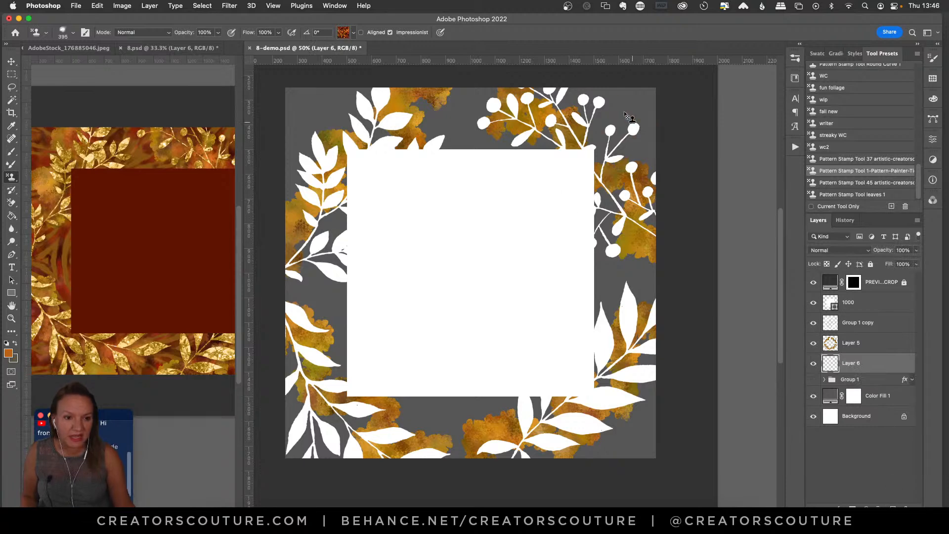
Try a tie-dye pattern stroke behind the berries in the canvas's upper-right corner and undo it
drag(637, 124, 643, 143)
key(super+z)
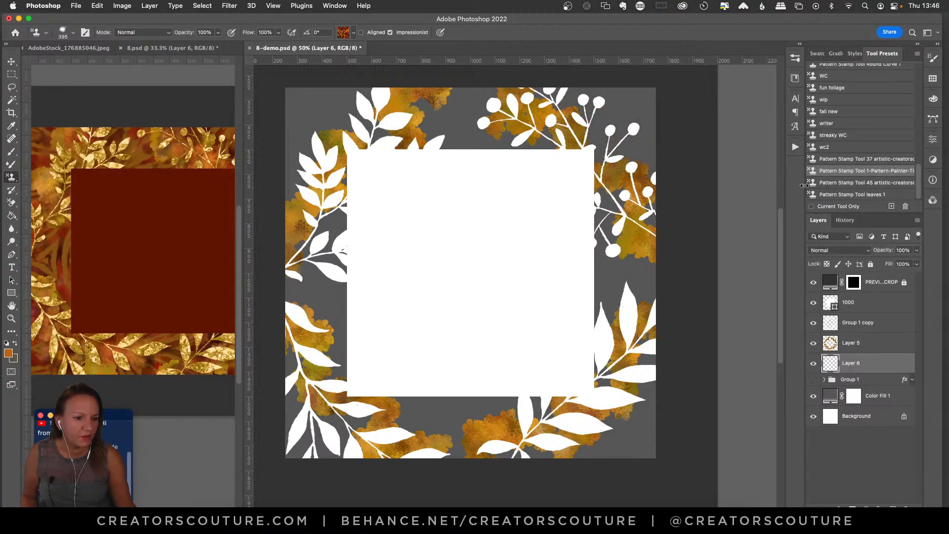
Check the active tool preset's full name and the pattern selected in the artistic autumn set
drag(804, 186, 743, 190)
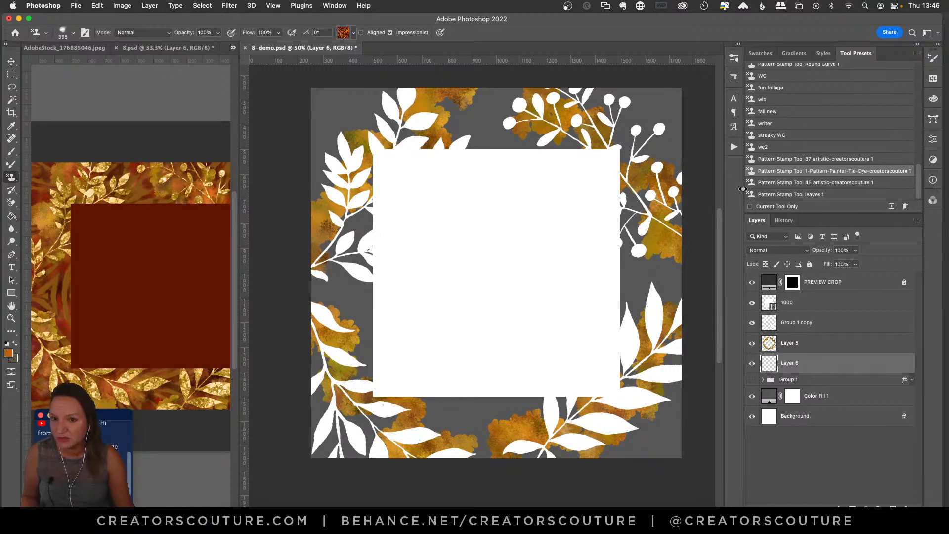
drag(743, 189, 832, 198)
click(342, 33)
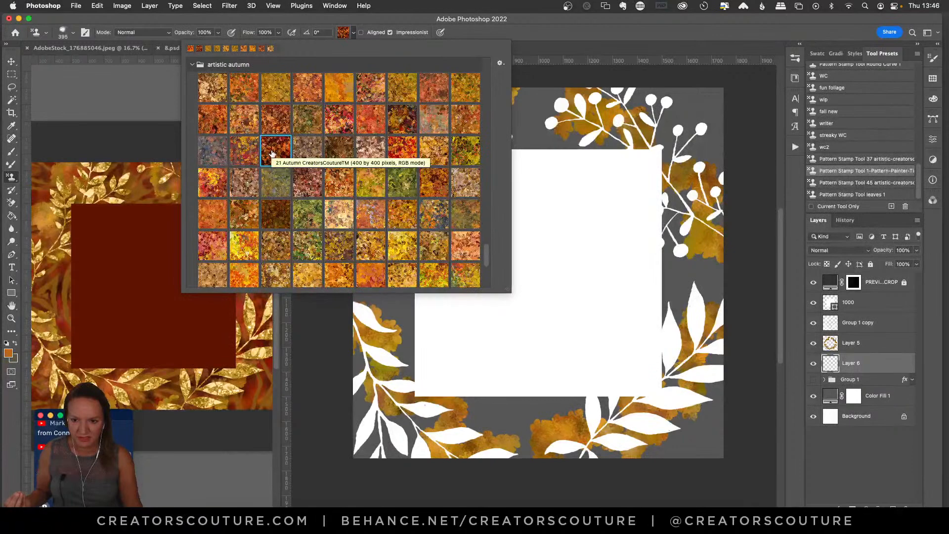
click(344, 32)
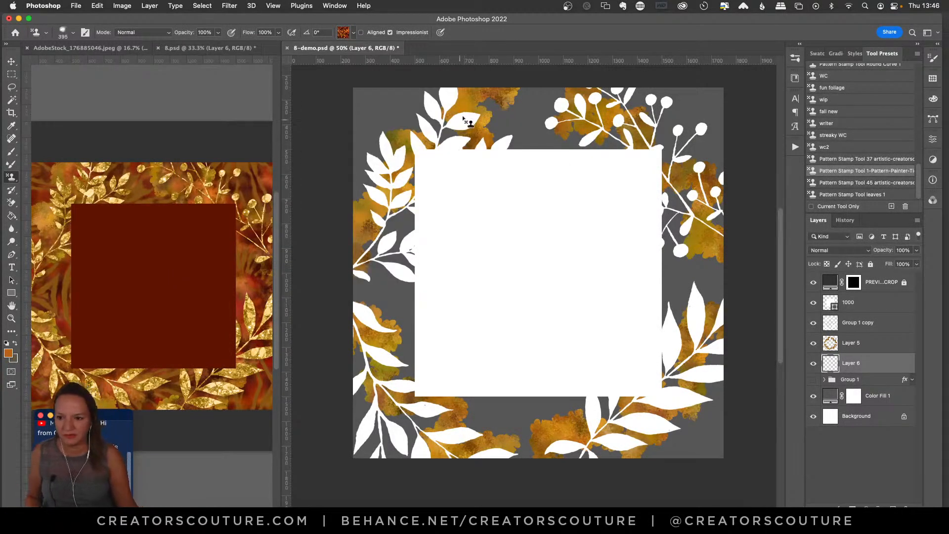
Paint the tie-dye pattern on Layer 6 across the whole background behind the branches and the center square
mouse_move(469, 109)
mouse_down()
mouse_move(433, 94)
mouse_move(377, 112)
mouse_move(359, 163)
mouse_move(425, 233)
mouse_move(384, 276)
mouse_move(403, 363)
mouse_move(363, 410)
mouse_move(408, 409)
mouse_move(417, 459)
mouse_move(498, 438)
mouse_move(519, 390)
mouse_up()
mouse_move(487, 216)
mouse_down()
mouse_move(569, 92)
mouse_move(596, 124)
mouse_move(513, 255)
mouse_move(497, 369)
mouse_move(629, 293)
mouse_move(611, 158)
mouse_move(685, 92)
mouse_move(717, 145)
mouse_move(706, 247)
mouse_move(663, 322)
mouse_move(732, 345)
mouse_move(681, 429)
mouse_move(625, 474)
mouse_move(565, 492)
mouse_move(501, 389)
mouse_move(442, 409)
mouse_move(456, 462)
mouse_up()
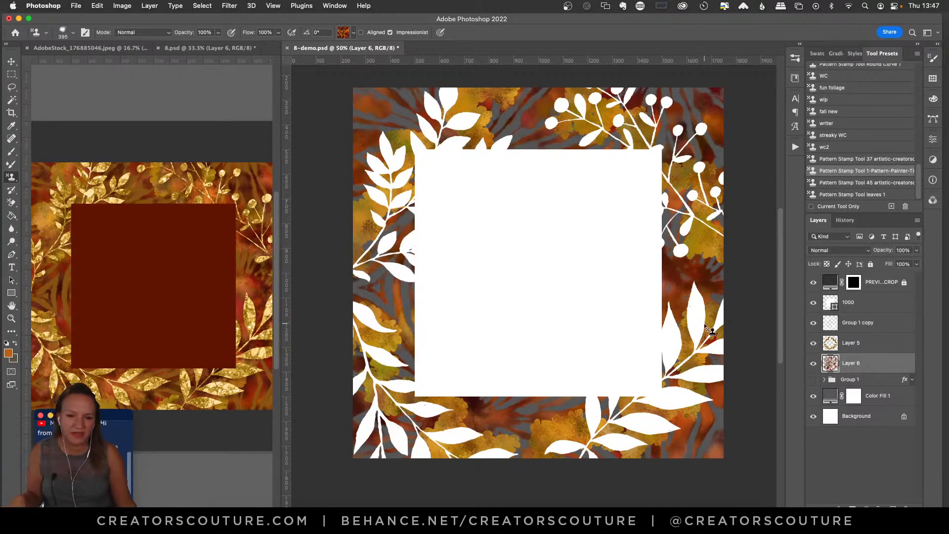
Add two empty layers between Layer 6 and Group 1 and load the artistic 45 Pattern Stamp preset
click(868, 381)
key(super+shift+alt+n)
key(super+shift+alt+n)
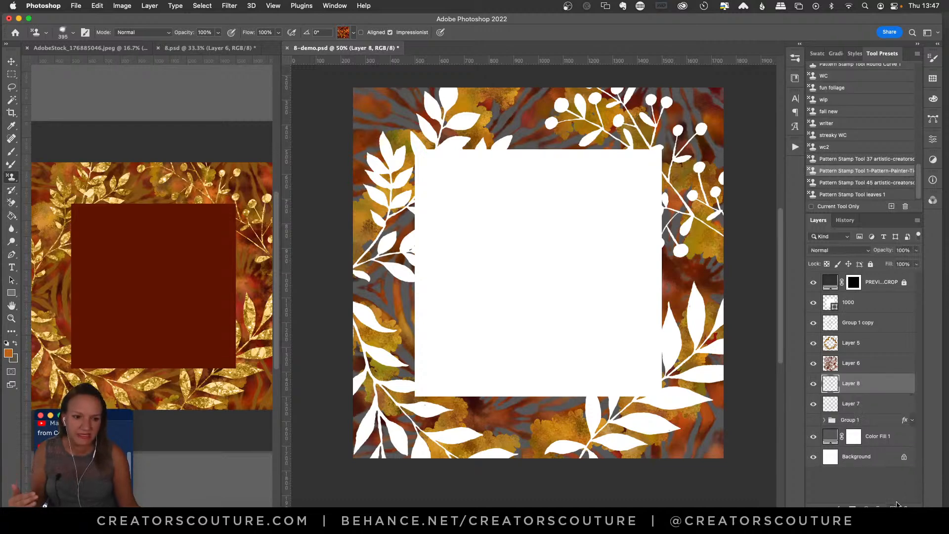
click(842, 184)
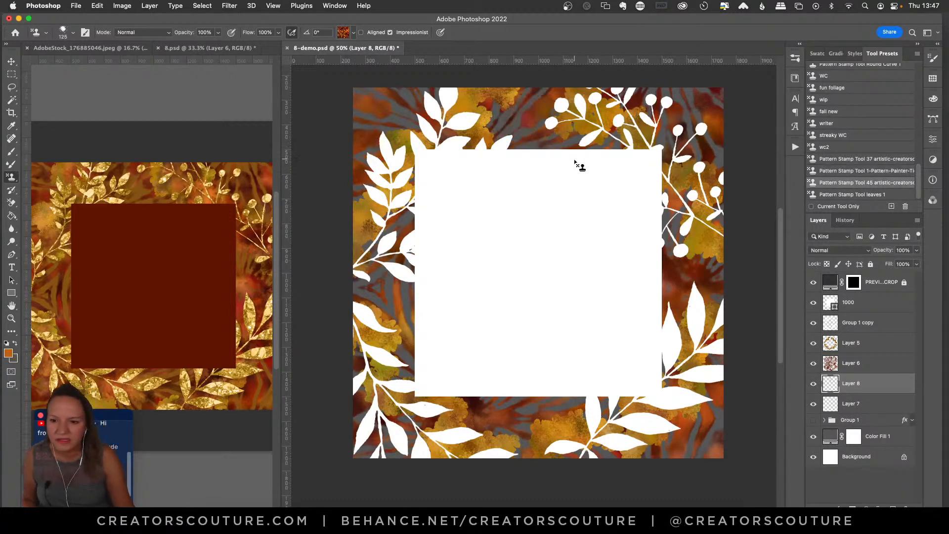
click(860, 411)
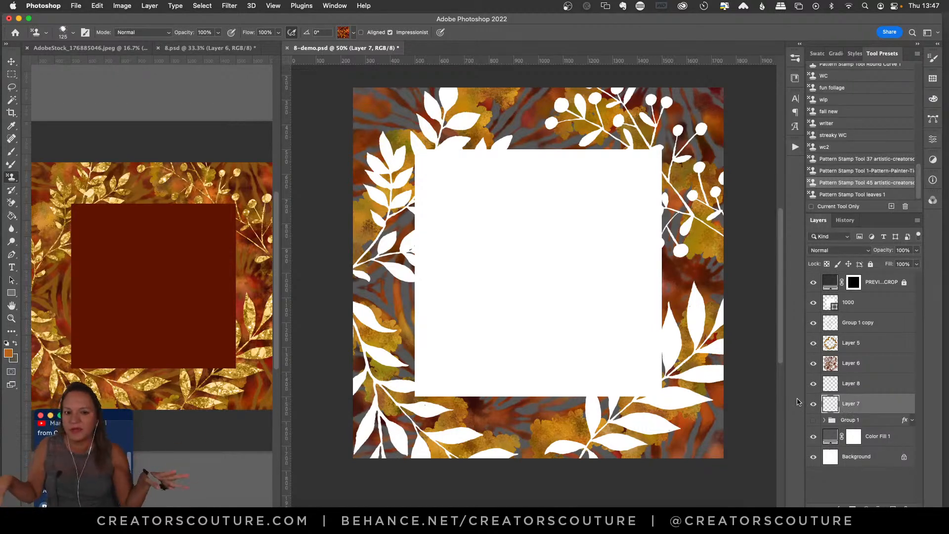
Recolor the Color Fill 1 background golden brown, #845212, by sampling autumn tones from the artwork
double_click(830, 440)
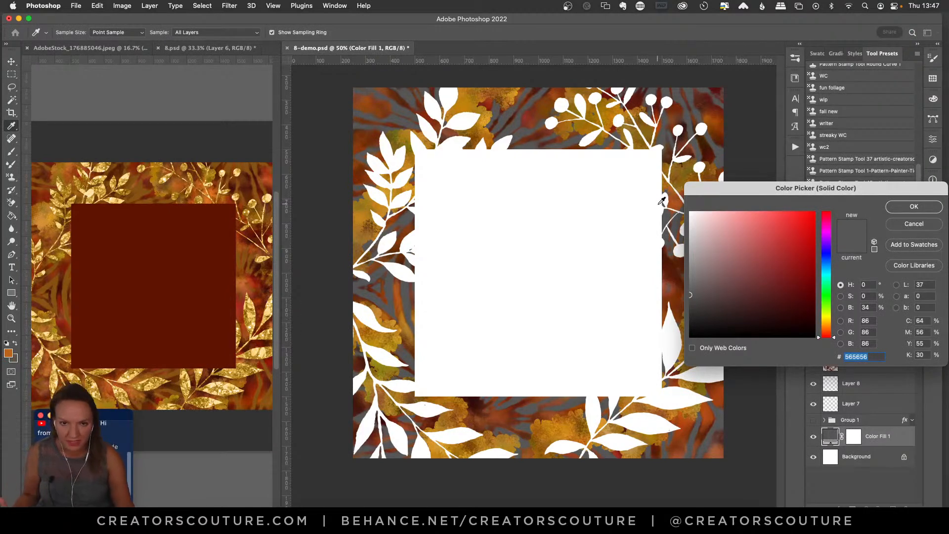
click(396, 135)
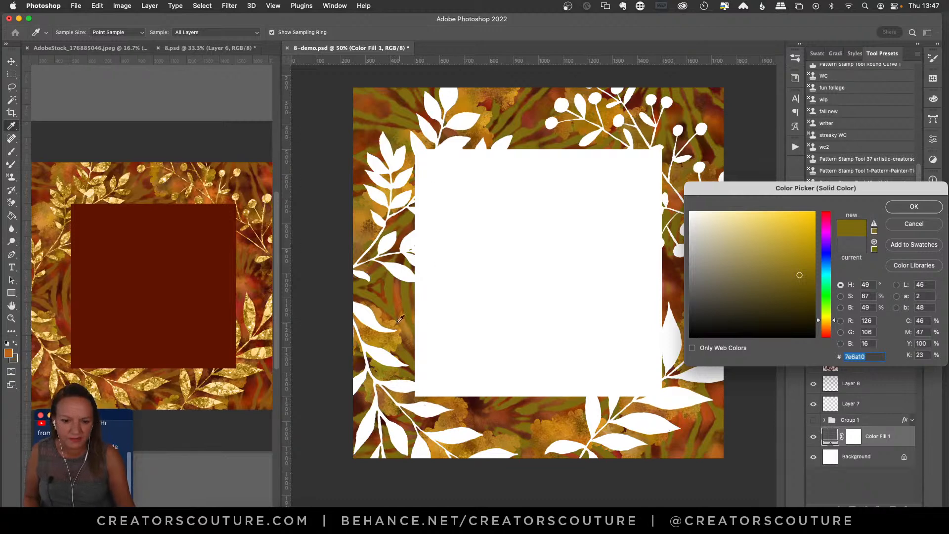
click(390, 338)
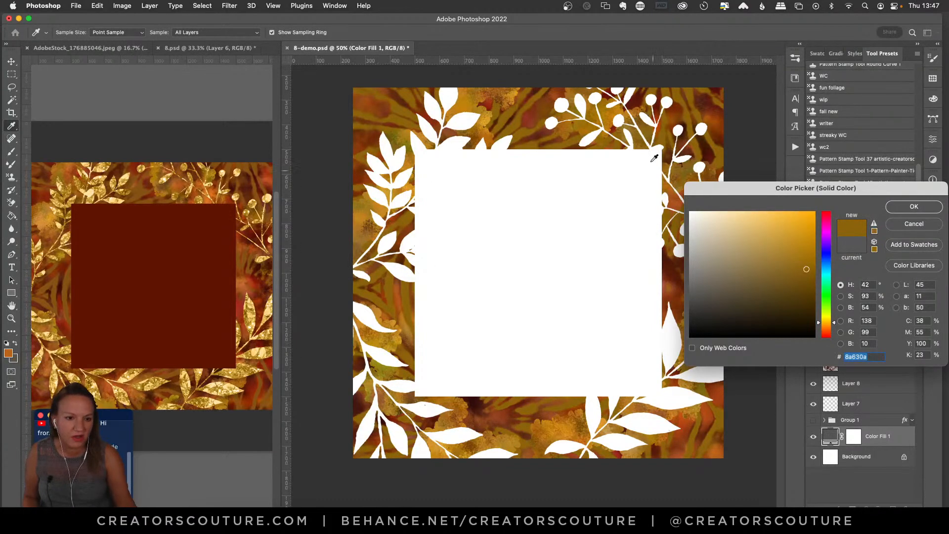
click(647, 128)
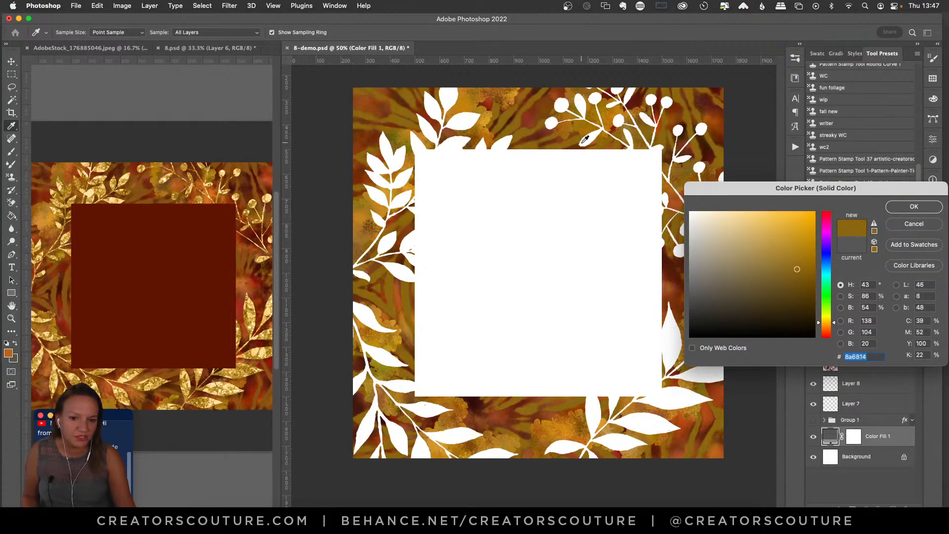
click(249, 167)
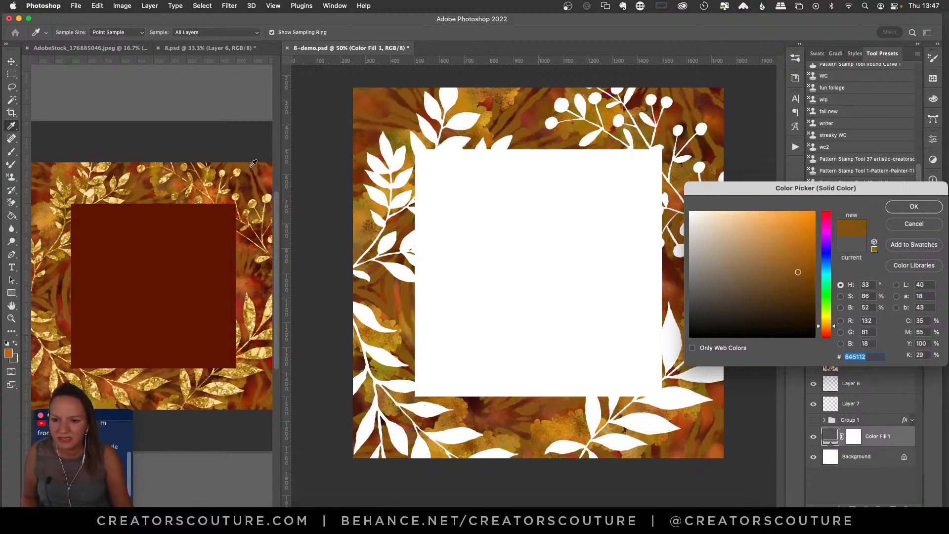
click(143, 187)
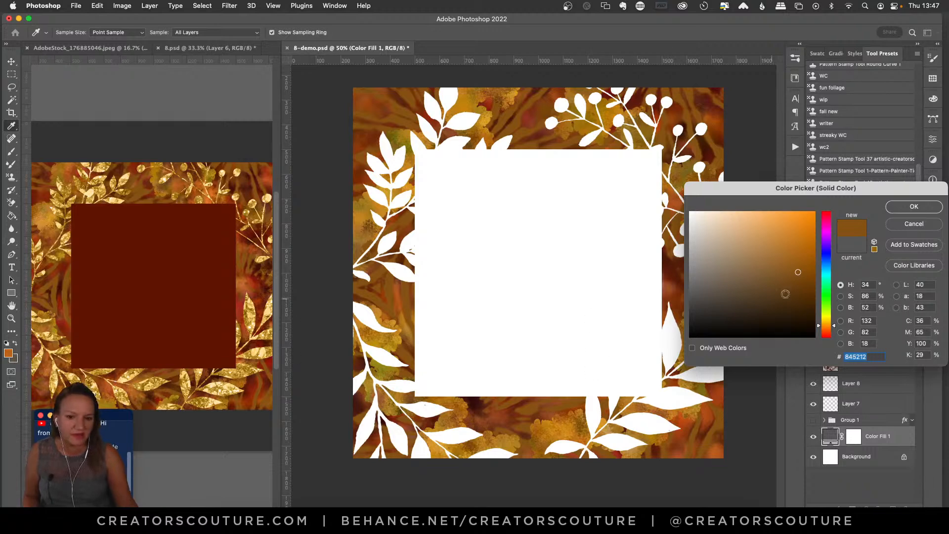
click(913, 207)
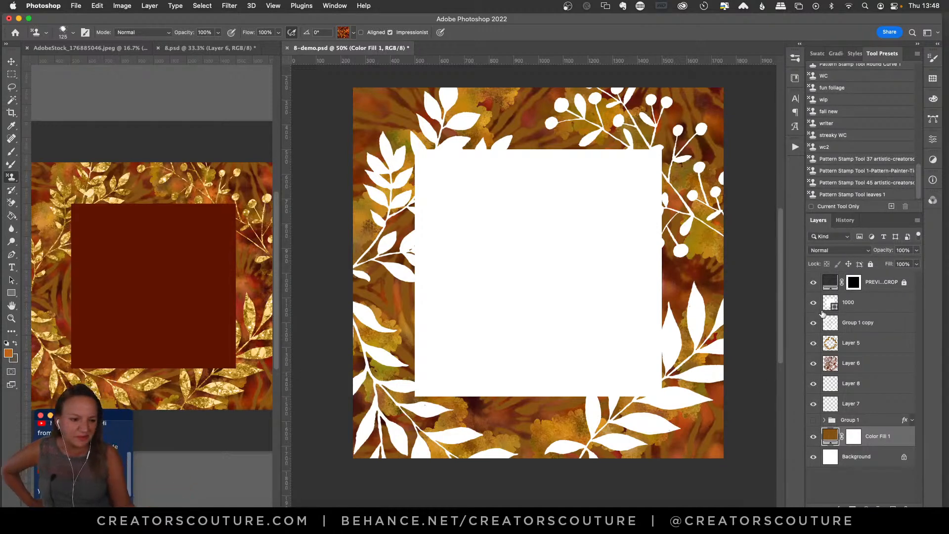
Fill the center square on the 1000 layer with dark red #601402, sampled from the square in 8.psd
click(860, 310)
click(814, 307)
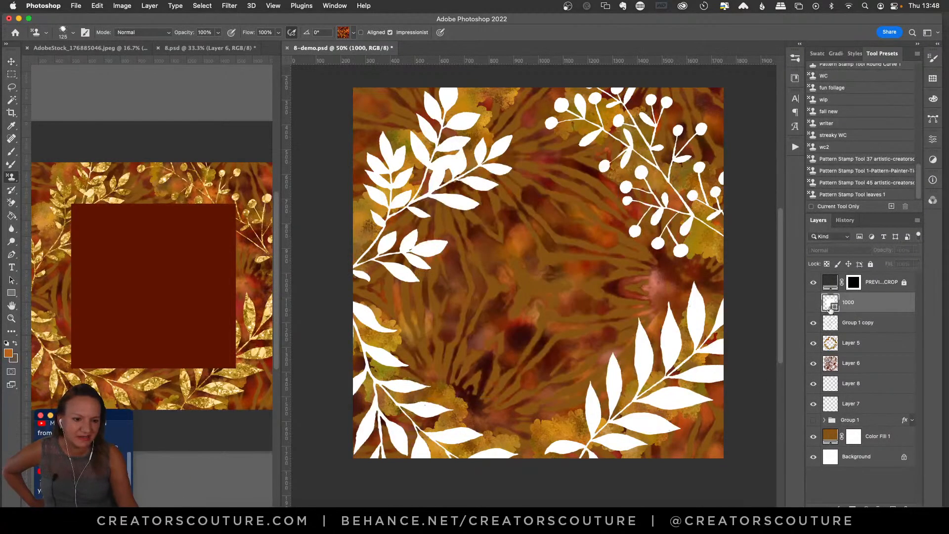
click(811, 307)
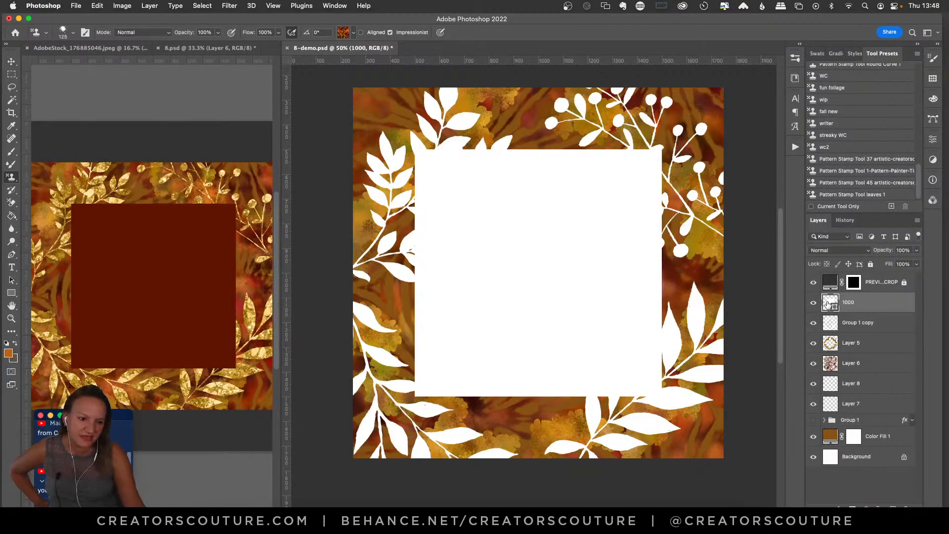
double_click(829, 304)
click(400, 93)
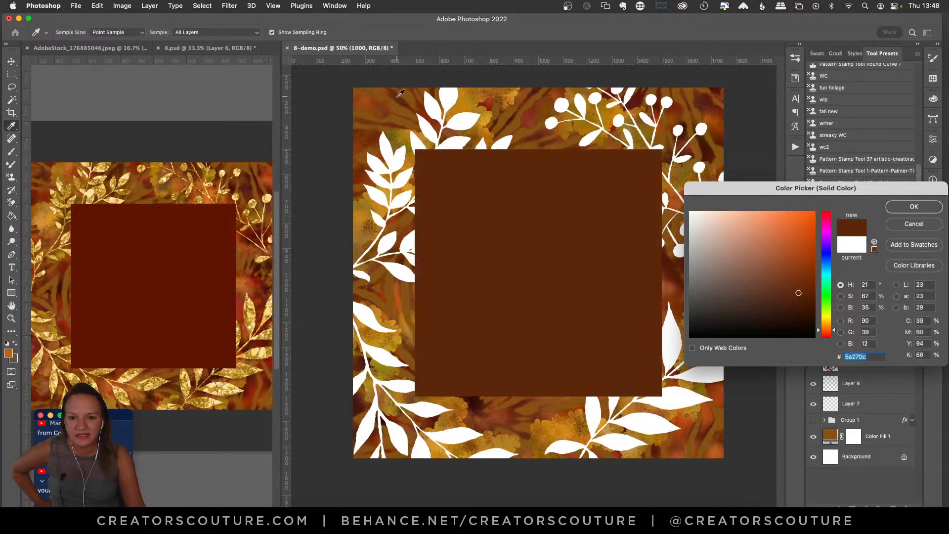
click(642, 97)
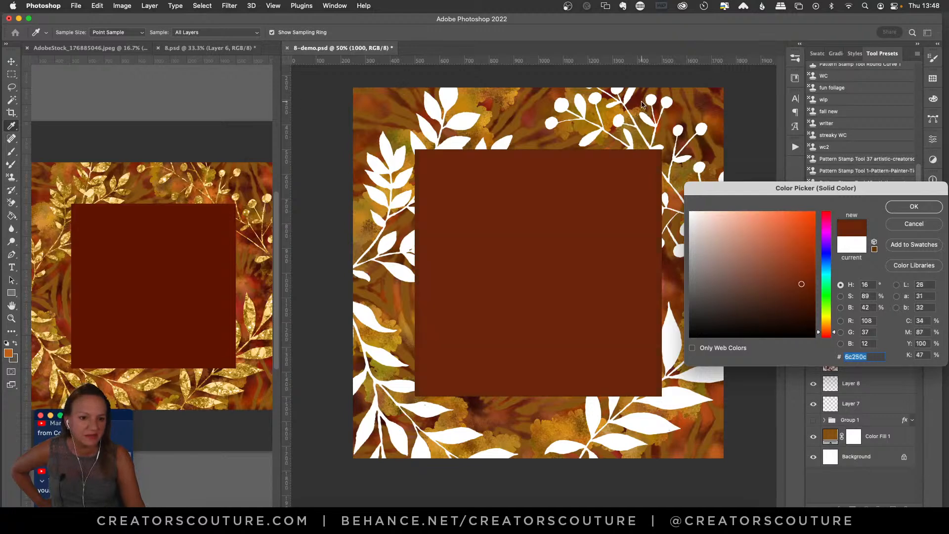
click(705, 143)
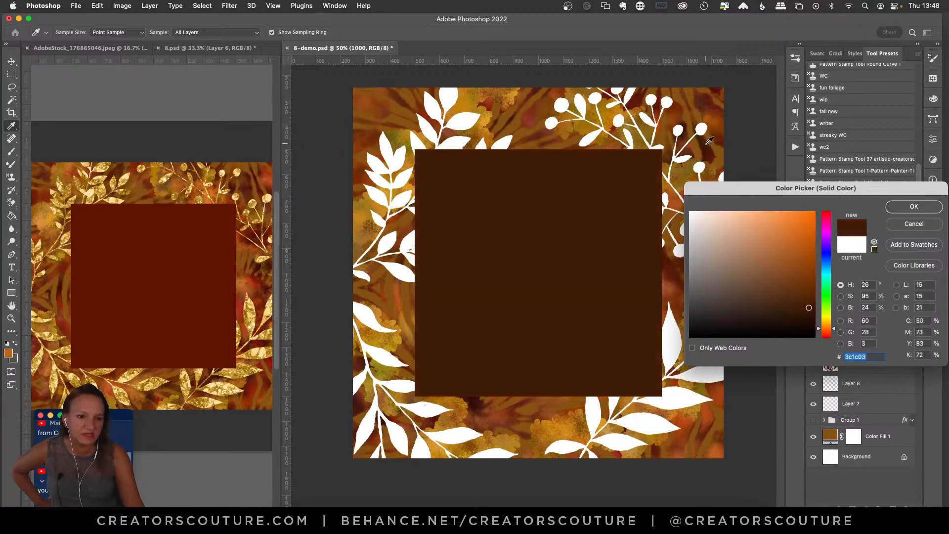
click(143, 269)
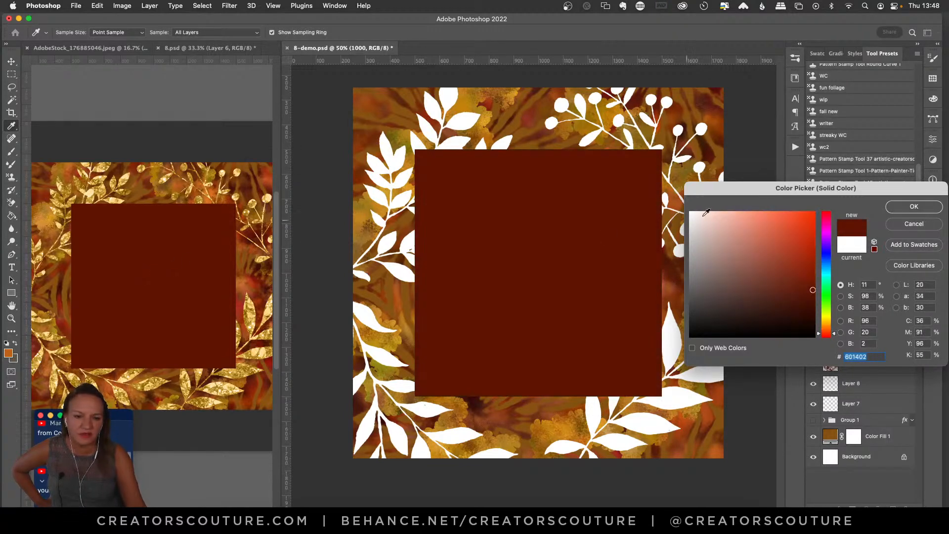
click(914, 207)
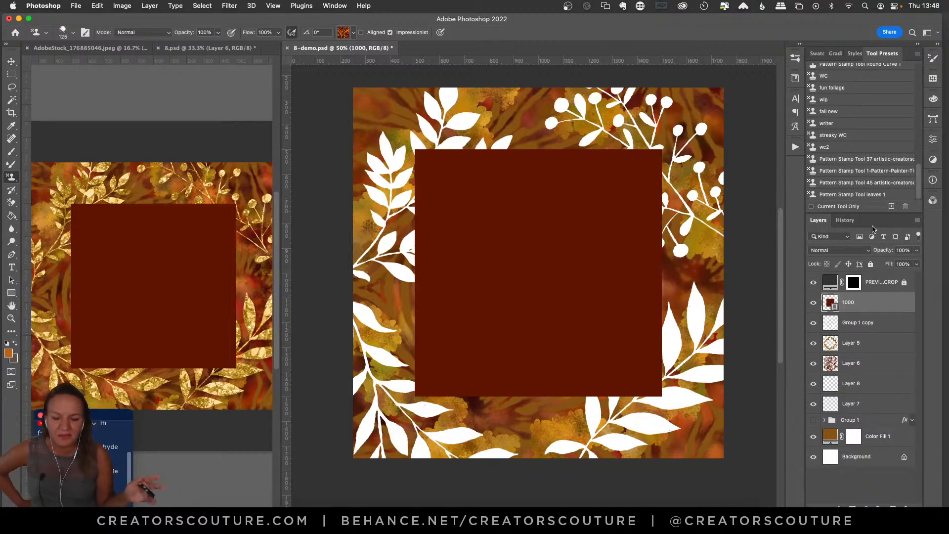
Apply the Gold 2 style to the white branches on the Group 1 copy layer
click(852, 326)
click(813, 323)
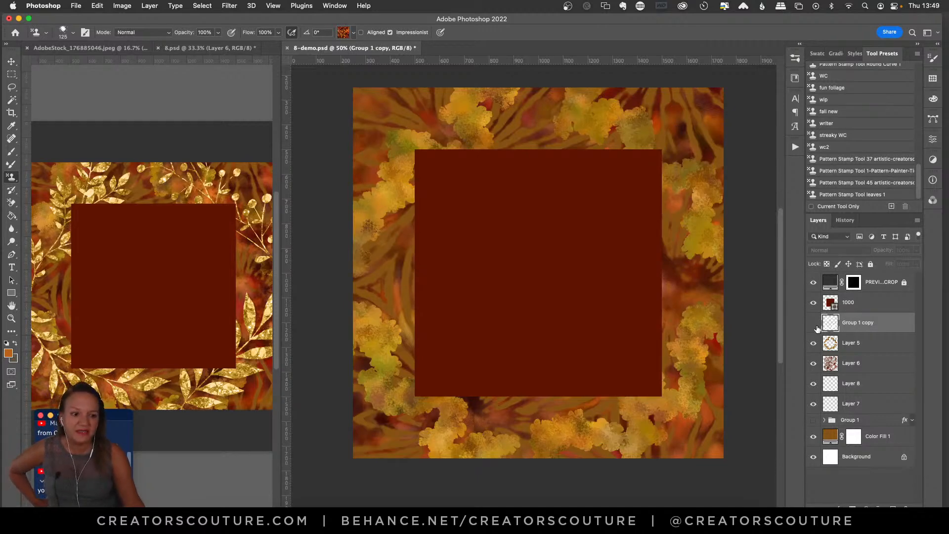
click(813, 323)
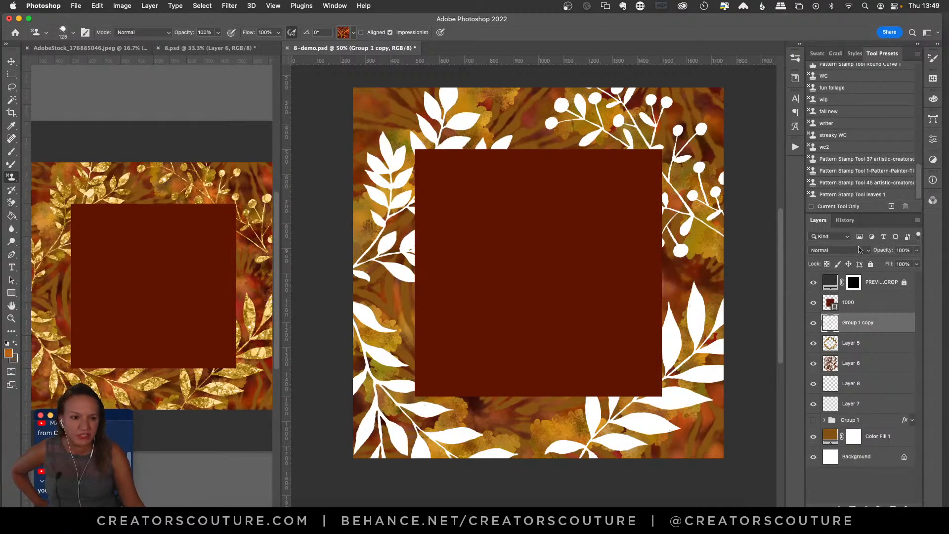
click(853, 54)
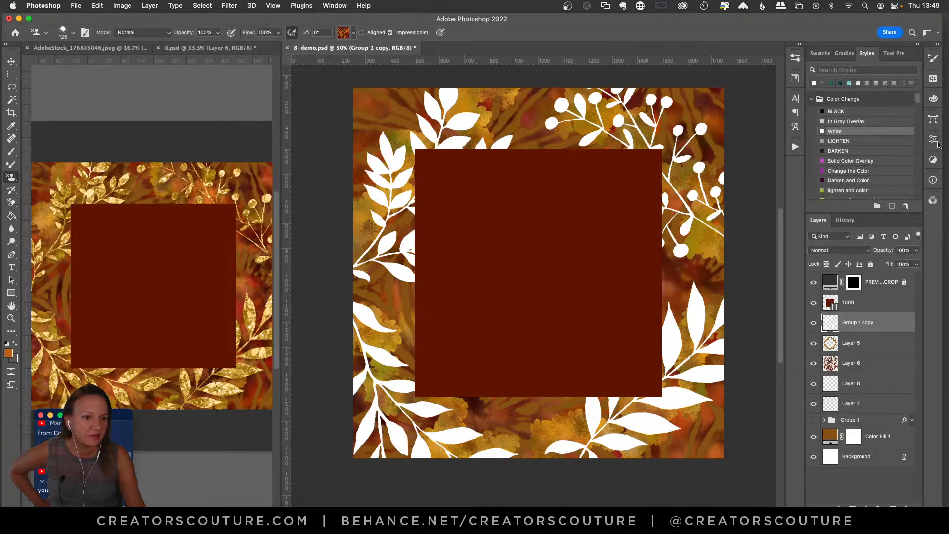
drag(918, 106, 907, 190)
scroll(907, 191, down, 3)
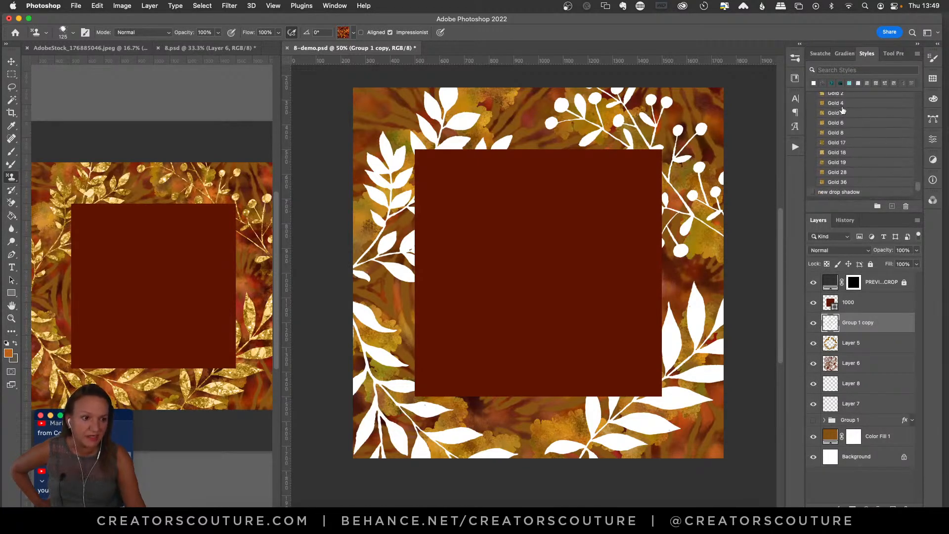
scroll(917, 187, up, 1)
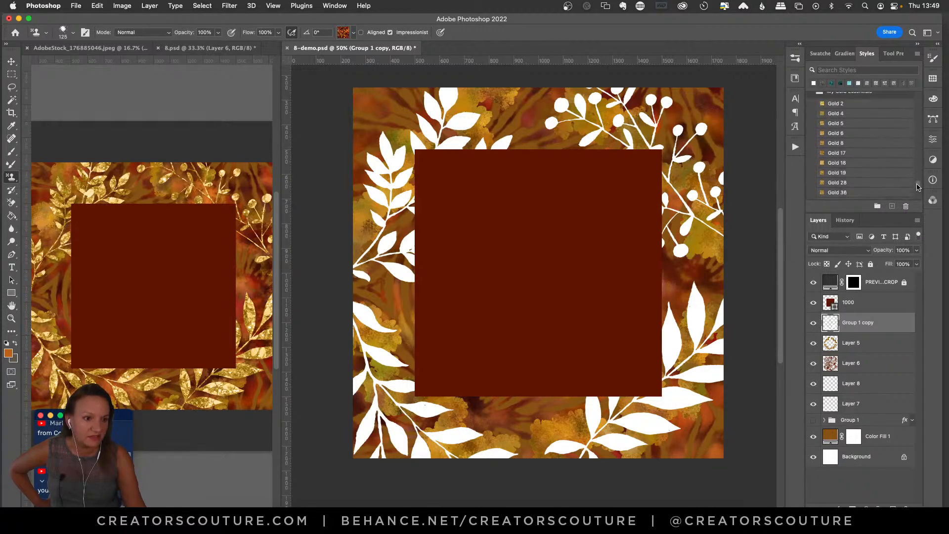
click(835, 104)
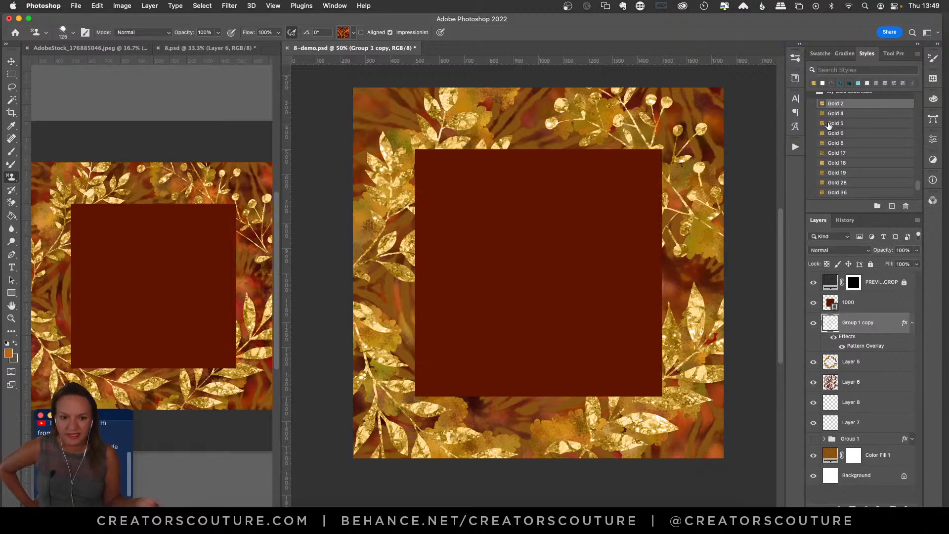
Copy the layer style with Pattern Overlay and Drop Shadow from Group 1 copy in 8.psd onto Group 1 copy in 8-demo.psd
key(ctrl+Tab)
key(ctrl+Tab)
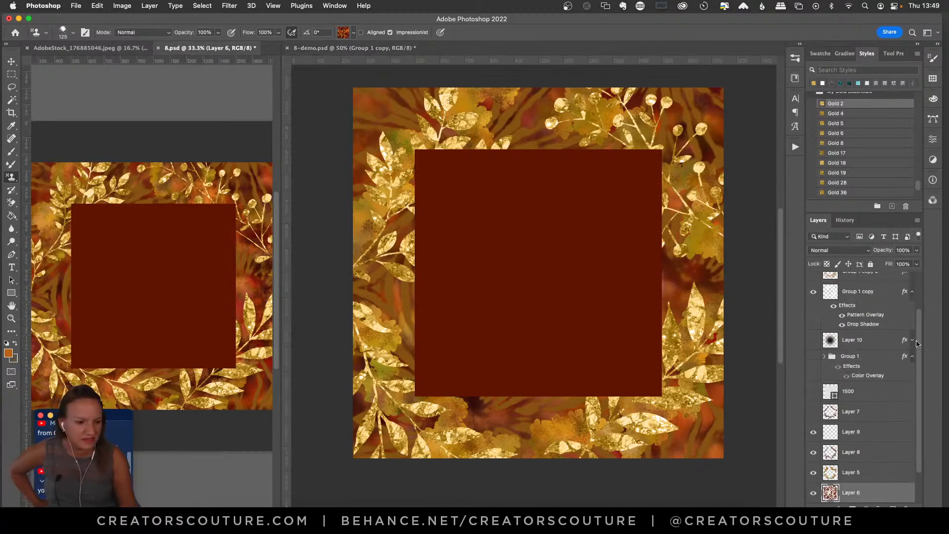
scroll(912, 336, up, 3)
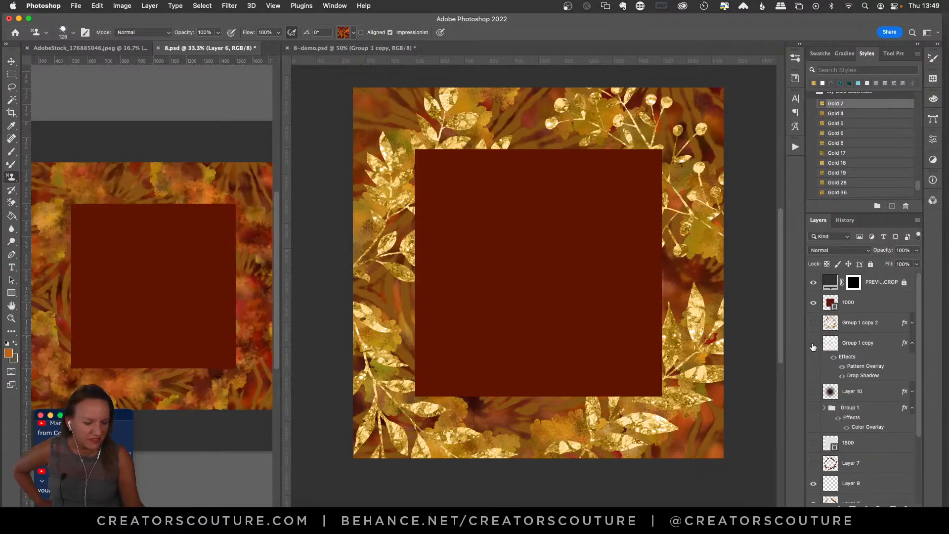
right_click(853, 349)
click(575, 109)
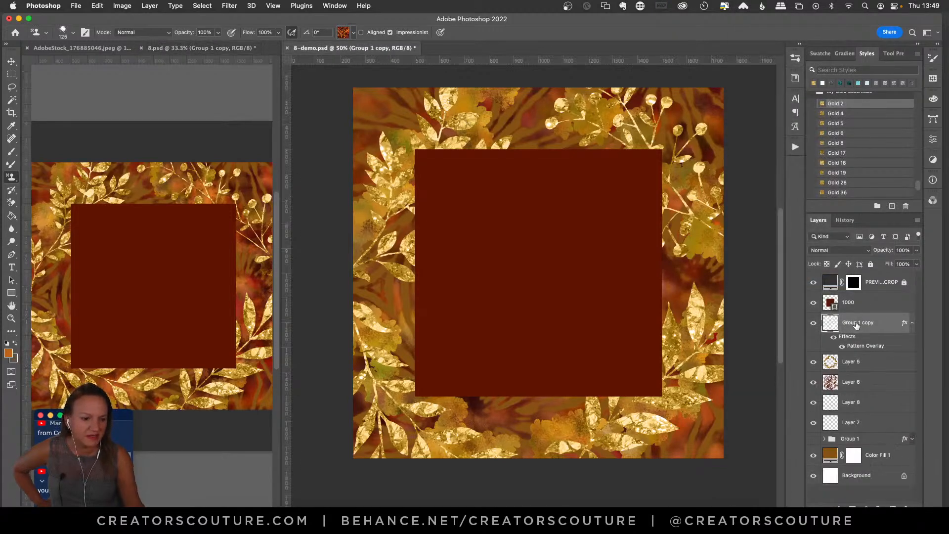
right_click(859, 326)
click(786, 291)
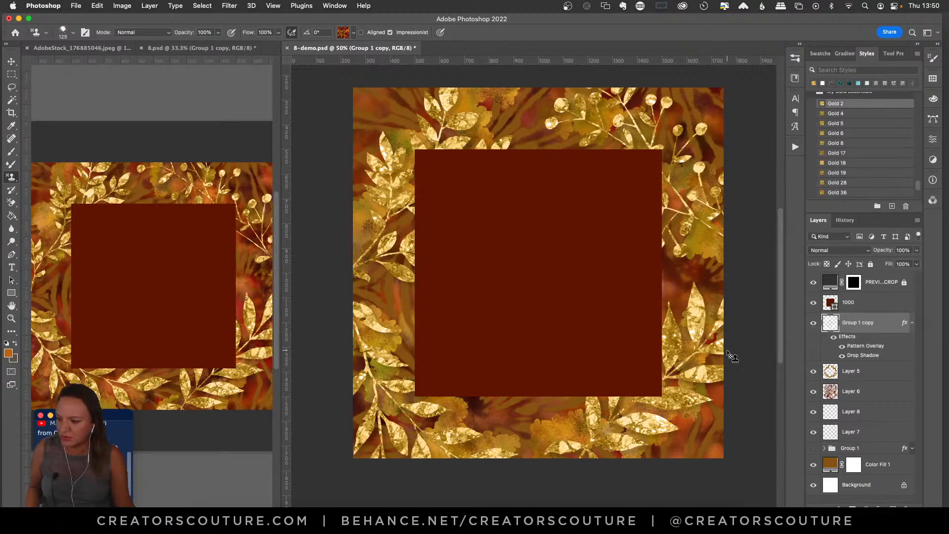
Check the gold branches and Layer 5 by toggling their visibility, and add a new layer above Layer 5
click(860, 370)
click(813, 322)
click(813, 322)
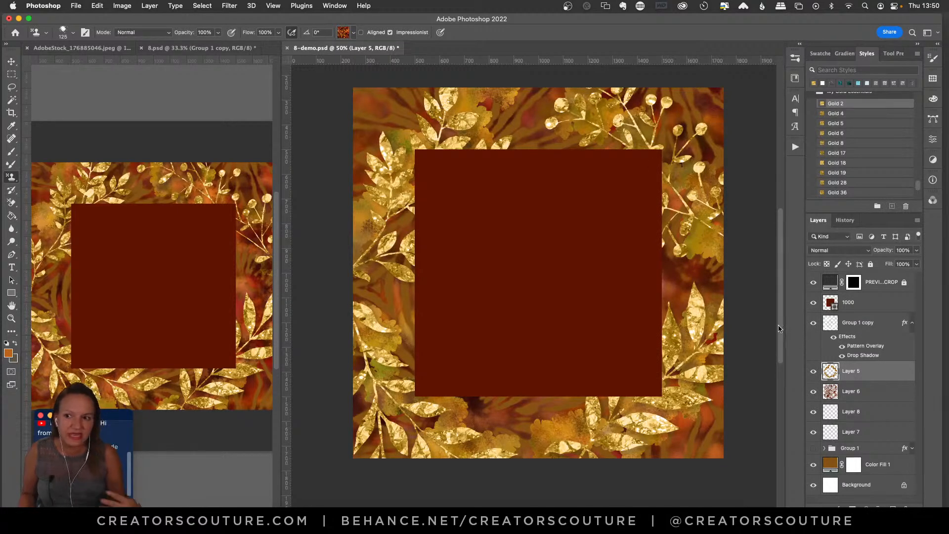
click(812, 374)
click(812, 374)
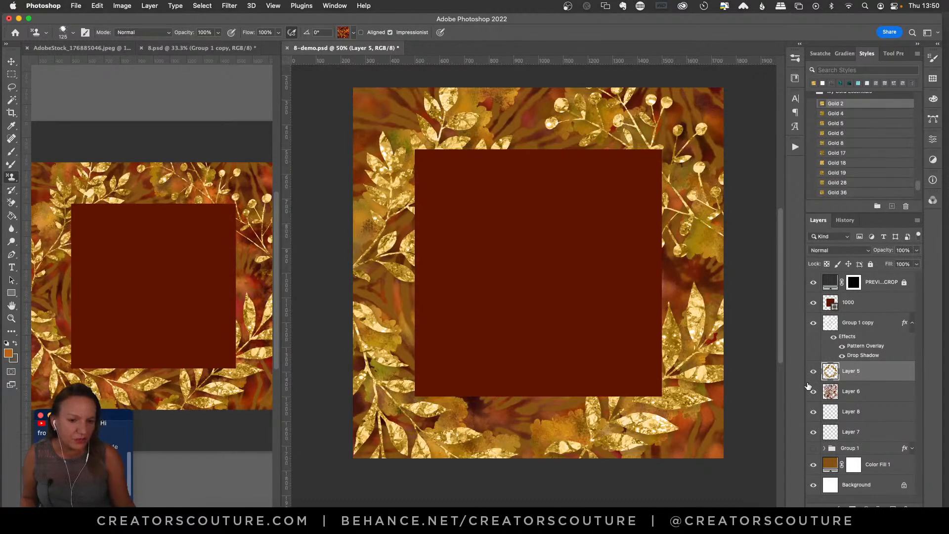
click(892, 506)
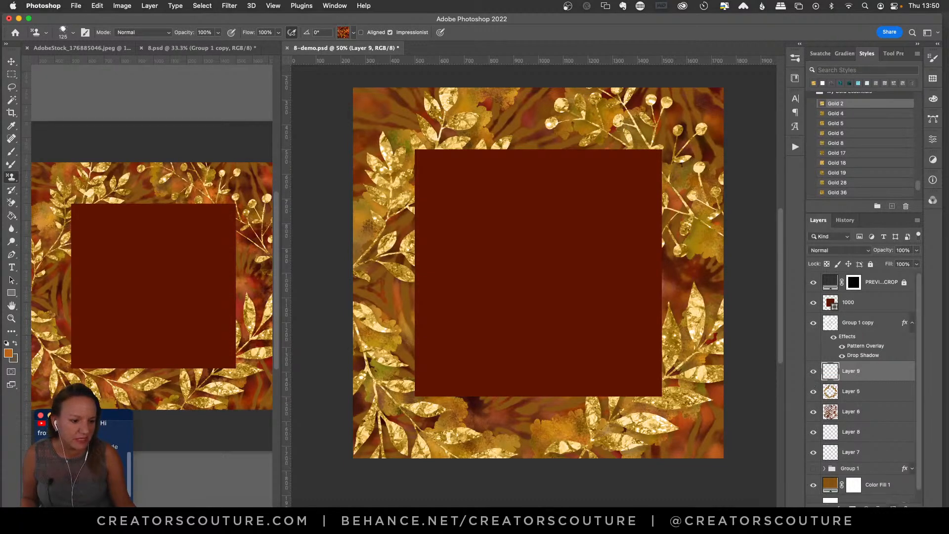
Load the Pattern Stamp Tool leaves 1 preset and add a new layer above the 1000 layer
click(893, 53)
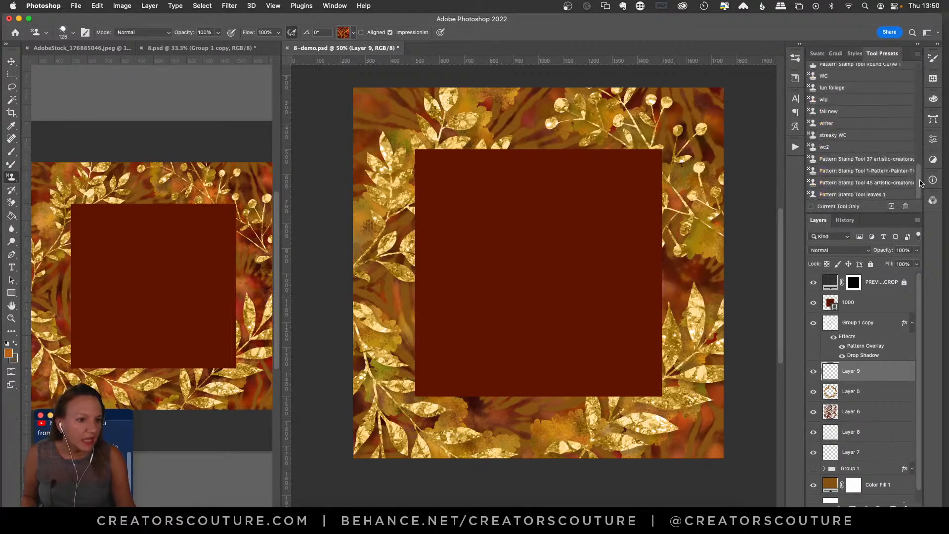
click(865, 182)
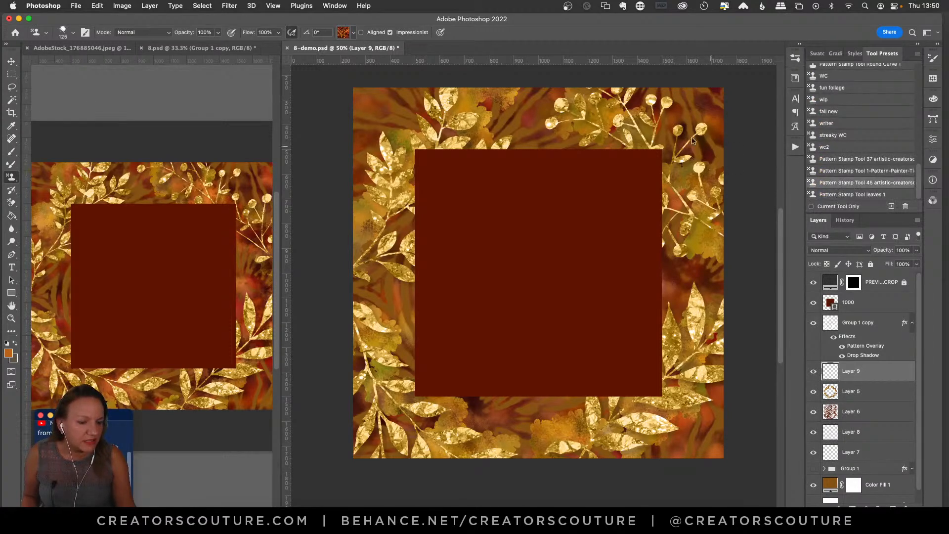
click(848, 194)
mouse_move(744, 146)
mouse_down()
mouse_move(697, 158)
mouse_move(736, 205)
mouse_up()
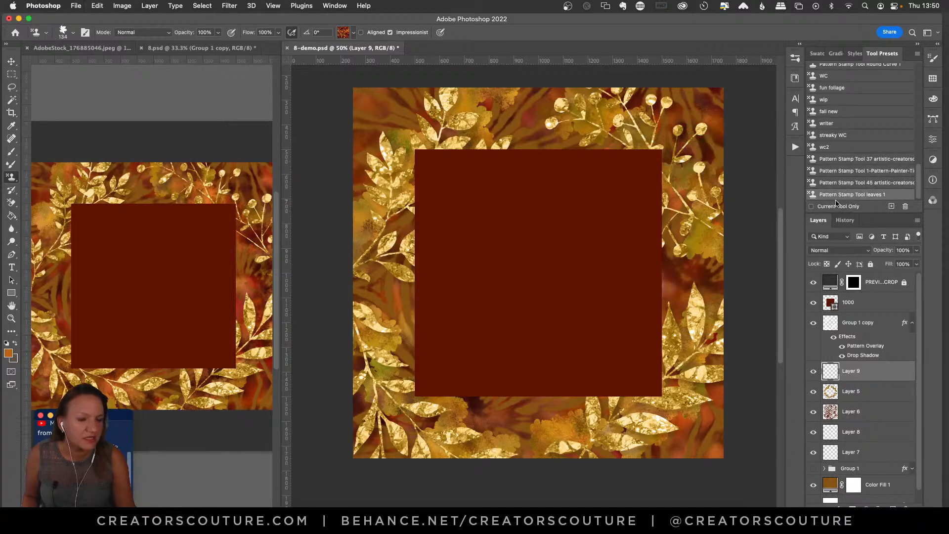
click(793, 61)
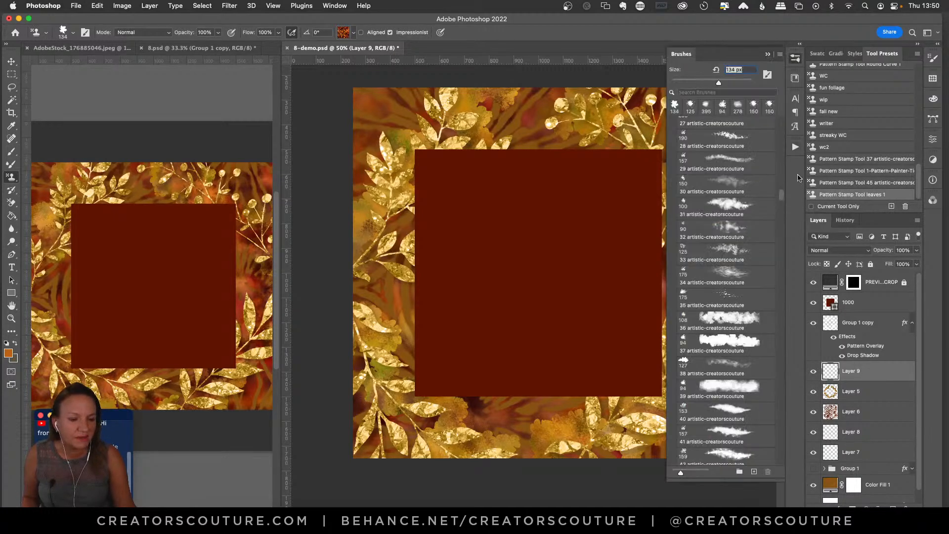
mouse_move(782, 197)
mouse_down()
mouse_move(776, 307)
mouse_move(736, 492)
mouse_up()
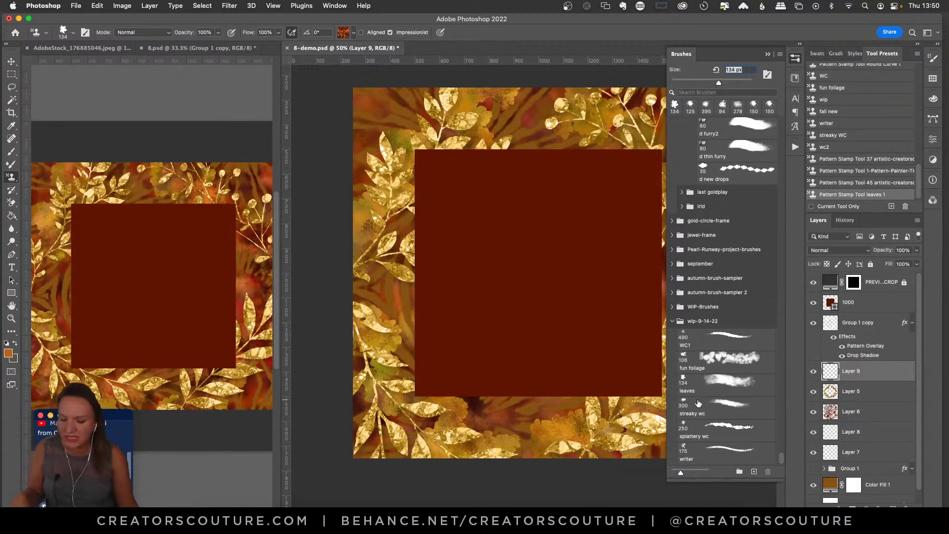
click(793, 60)
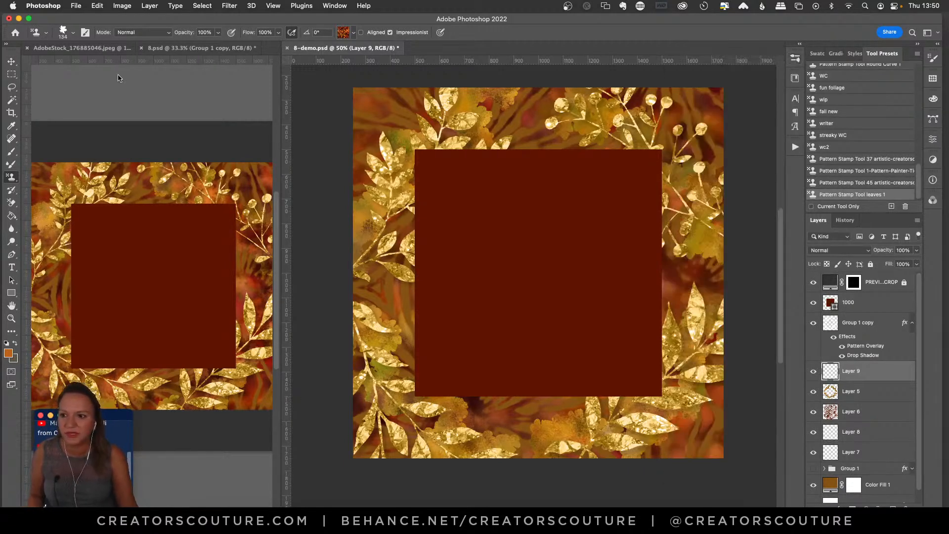
click(881, 301)
click(892, 503)
Try out leaf-texture strokes across the dark red center square and undo them
mouse_move(521, 208)
mouse_down()
mouse_move(561, 303)
mouse_move(587, 256)
mouse_up()
key(super+z)
mouse_move(491, 184)
mouse_down()
mouse_move(480, 200)
mouse_move(530, 210)
mouse_move(499, 259)
mouse_move(522, 284)
mouse_move(575, 273)
mouse_move(541, 320)
mouse_move(597, 313)
mouse_move(597, 350)
mouse_move(627, 364)
mouse_up()
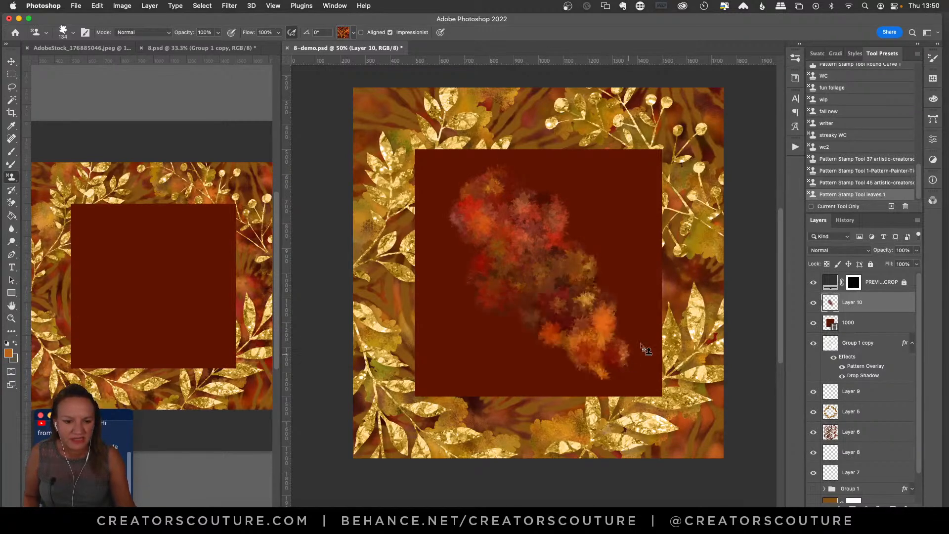
key(super+z)
mouse_move(618, 205)
mouse_down()
mouse_move(519, 247)
mouse_move(447, 368)
mouse_up()
key(super+z)
drag(482, 201, 549, 304)
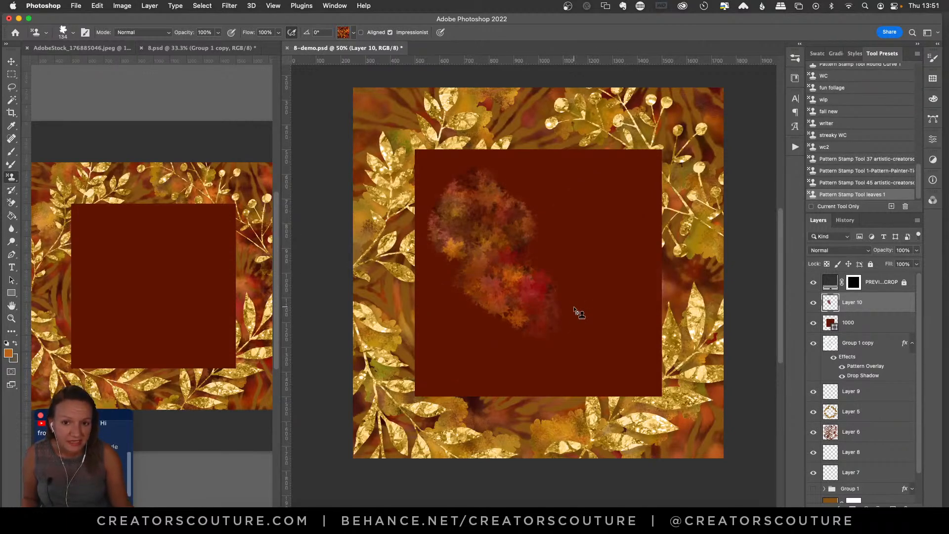
key(super+z)
mouse_move(633, 205)
mouse_down()
mouse_move(612, 188)
mouse_move(602, 258)
mouse_move(525, 229)
mouse_move(482, 275)
mouse_move(475, 304)
mouse_move(455, 309)
mouse_up()
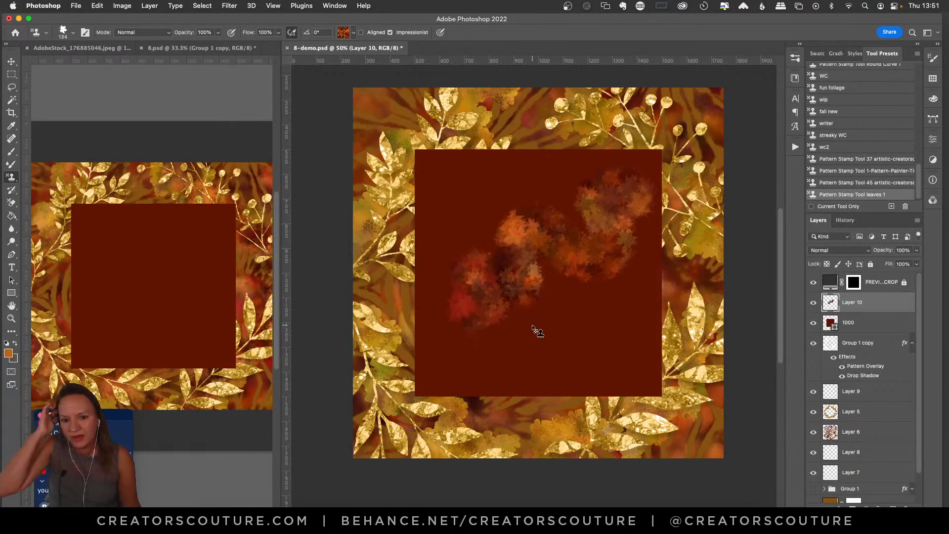
drag(514, 225, 546, 250)
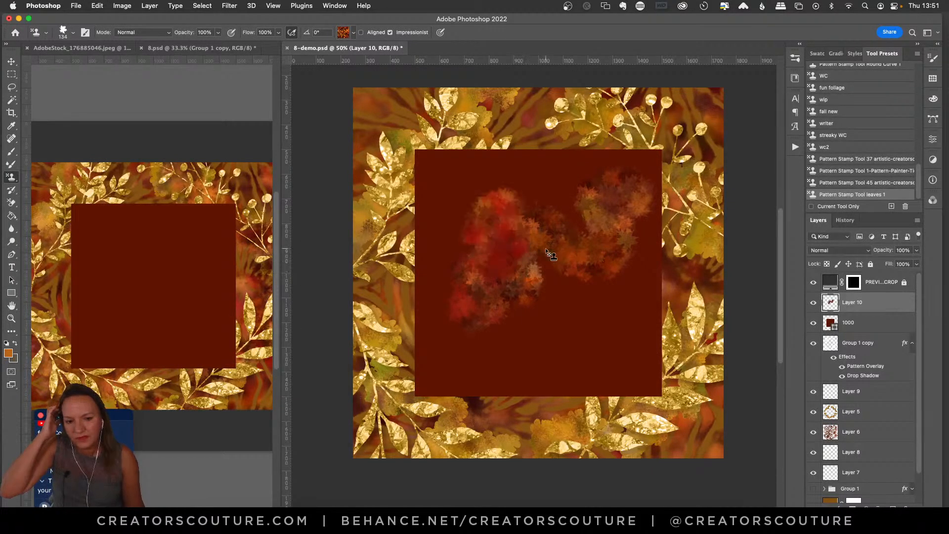
key(super+z)
key(super+z)
mouse_move(544, 212)
mouse_down()
mouse_move(530, 239)
mouse_move(580, 304)
mouse_up()
key(super+z)
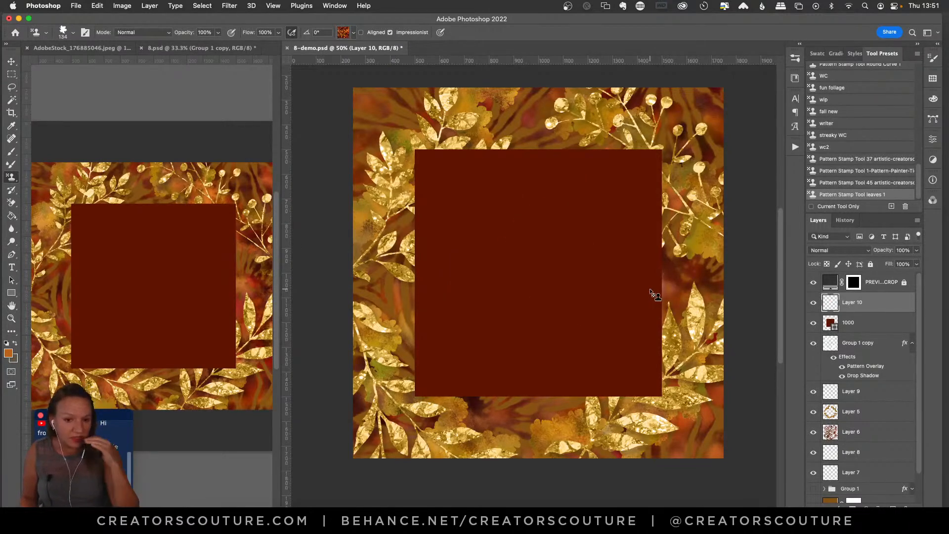
Stamp the leaf texture on Layer 9 around the frame, behind the gold branches
click(854, 393)
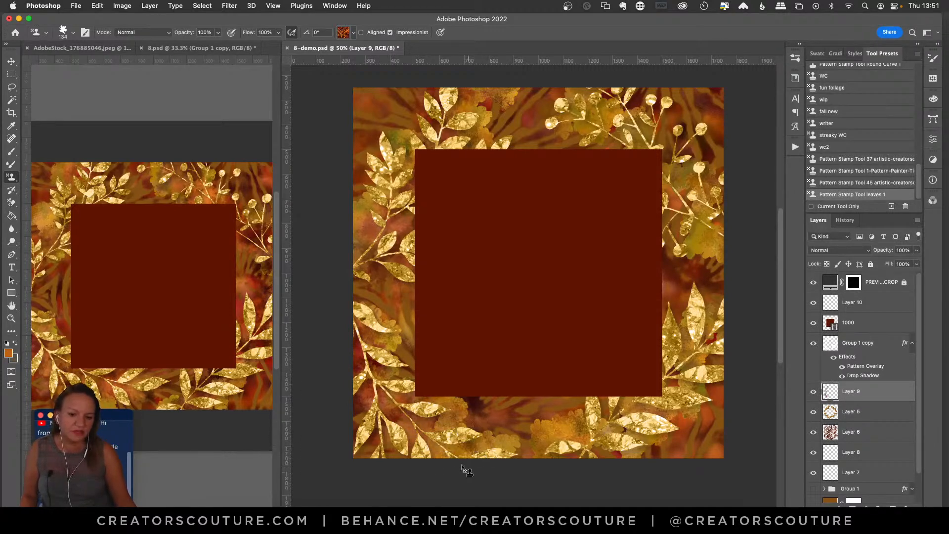
mouse_move(681, 392)
mouse_down()
mouse_move(719, 341)
mouse_move(583, 454)
mouse_up()
key(super+z)
mouse_move(717, 302)
mouse_down()
mouse_move(707, 378)
mouse_move(618, 453)
mouse_move(543, 472)
mouse_up()
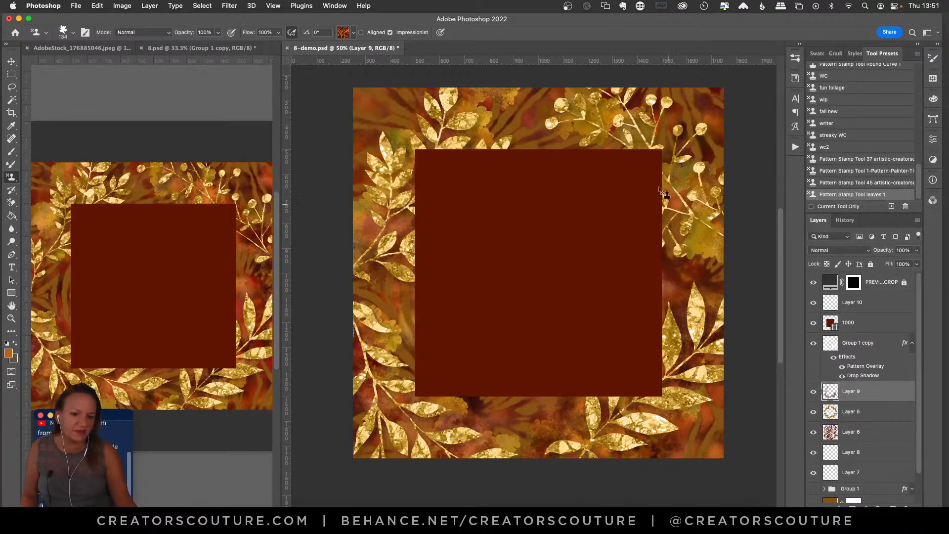
mouse_move(573, 101)
mouse_down()
mouse_move(613, 143)
mouse_move(702, 179)
mouse_move(602, 133)
mouse_move(692, 163)
mouse_move(731, 250)
mouse_up()
key(super+z)
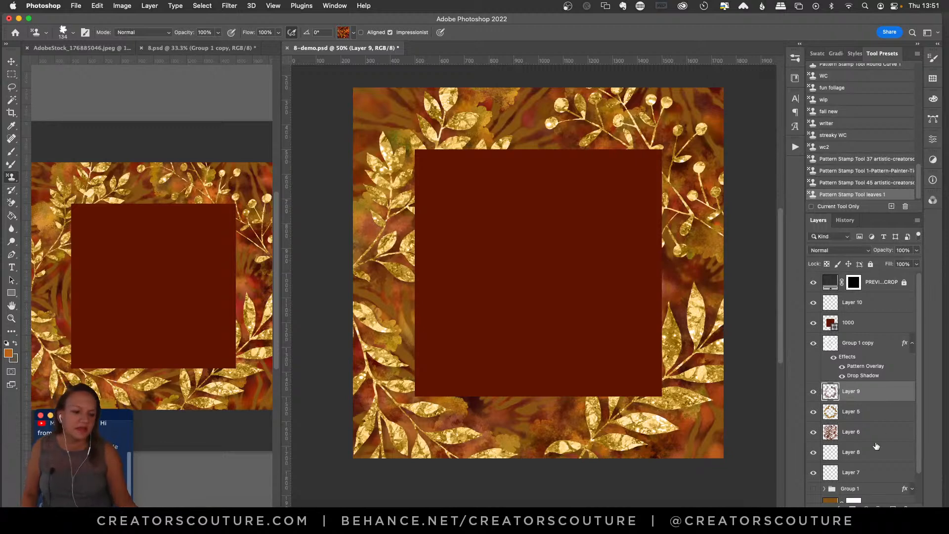
Add a new layer above Layer 5 and stamp golden foliage around the upper-left branches with the Pattern Stamp Tool 37 preset
click(855, 413)
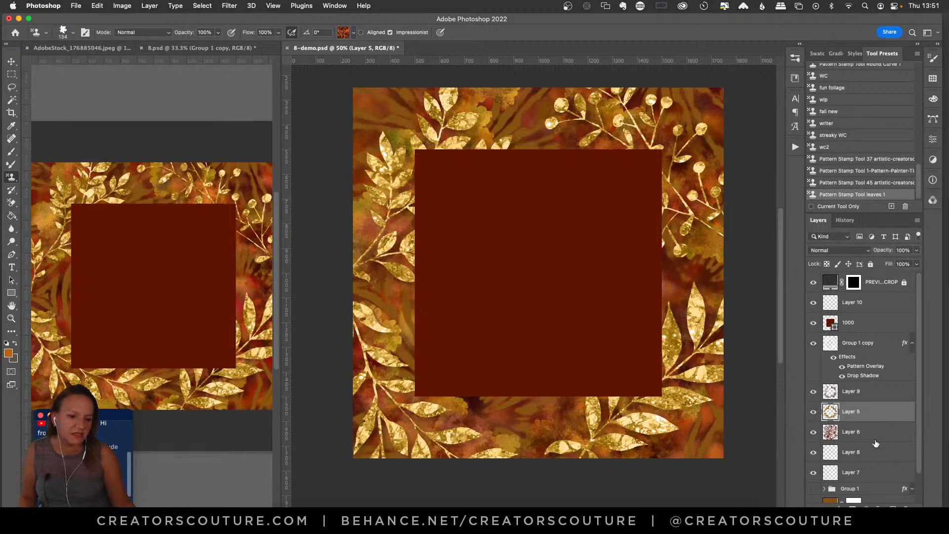
click(893, 506)
click(843, 161)
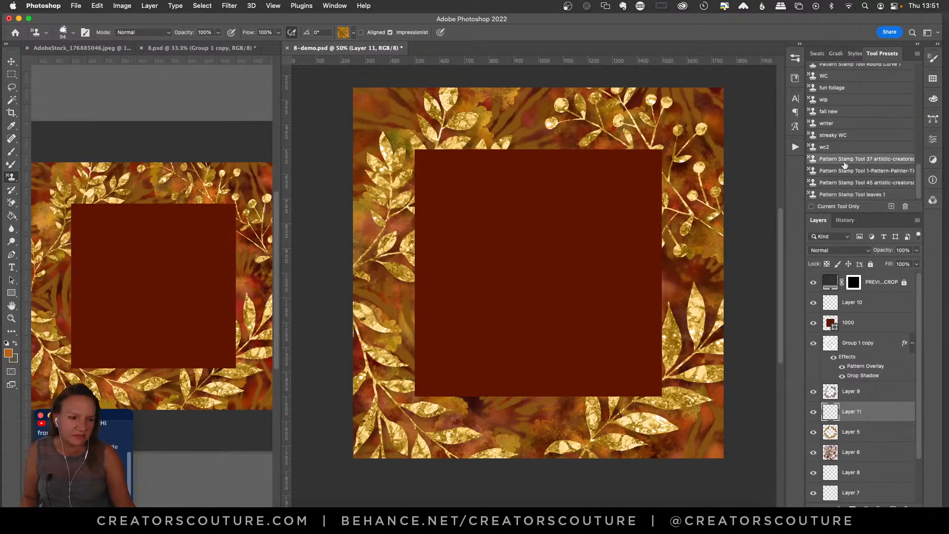
drag(432, 94, 378, 153)
key(super+z)
mouse_move(432, 91)
mouse_down()
mouse_move(391, 126)
mouse_move(378, 166)
mouse_up()
key(super+z)
mouse_move(424, 115)
mouse_down()
mouse_move(402, 119)
mouse_move(374, 175)
mouse_up()
Stamp further golden foliage patches on Layer 11 along the frame's outer and lower areas, undoing unwanted strokes
drag(729, 135, 759, 203)
key(super+z)
click(546, 148)
key(super+z)
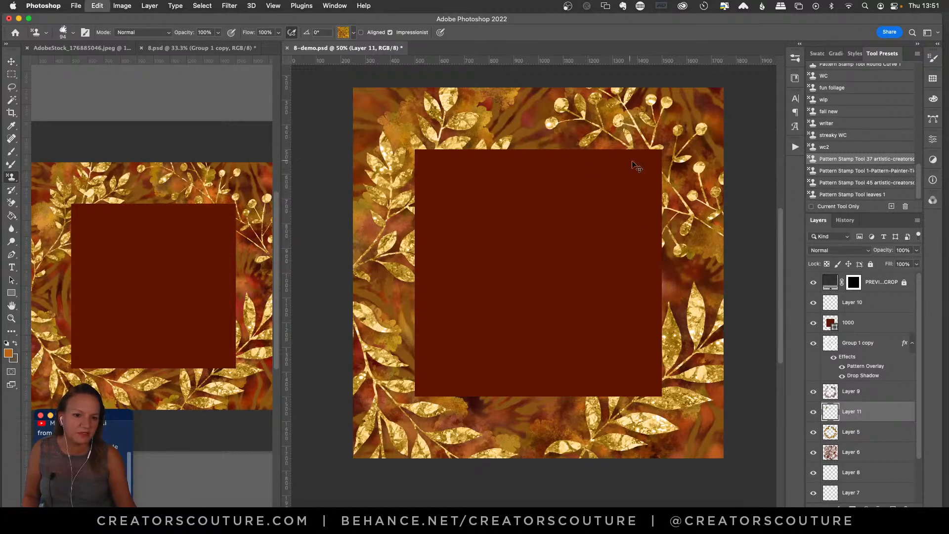
drag(707, 411, 694, 428)
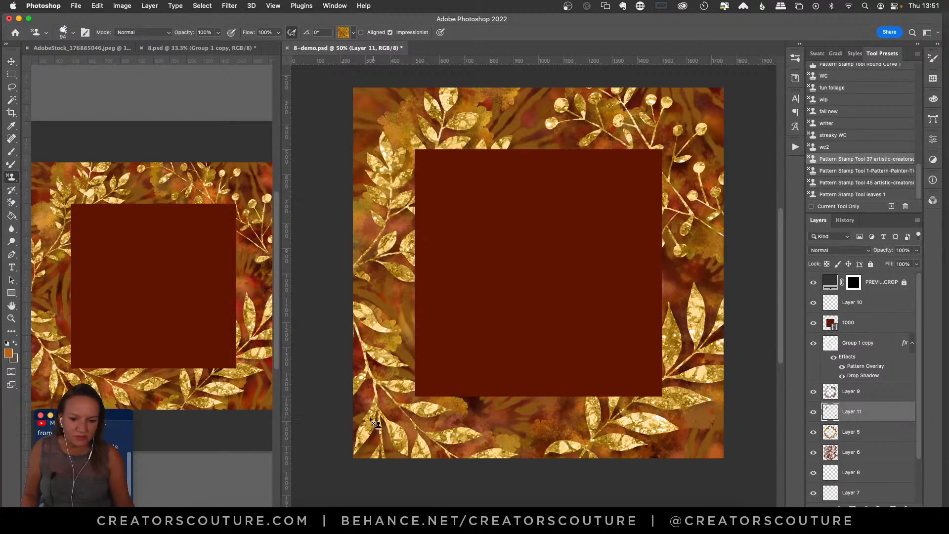
key(super+z)
drag(493, 395, 514, 424)
key(super+z)
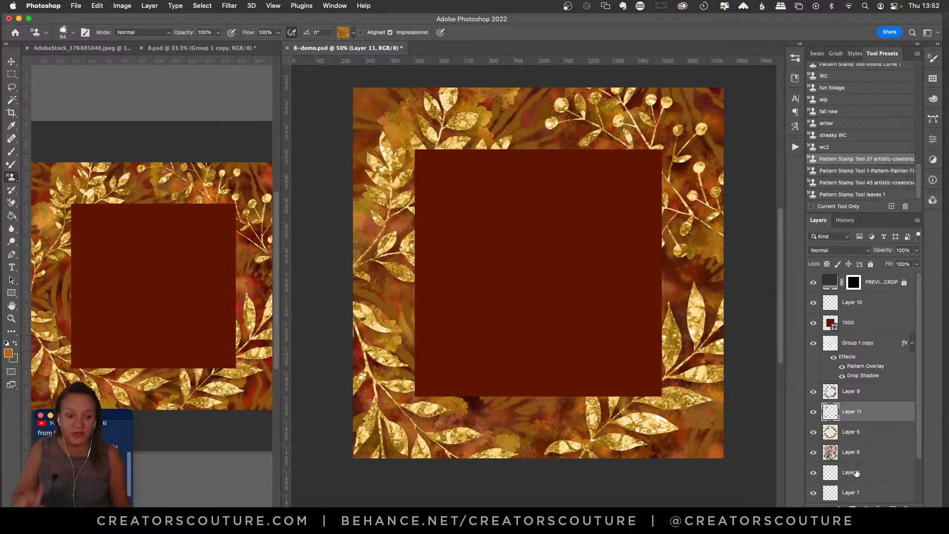
Compare the frame with and without the dark red square, and leave the 1000 layer hidden
click(861, 342)
click(860, 321)
click(813, 324)
click(813, 324)
click(813, 324)
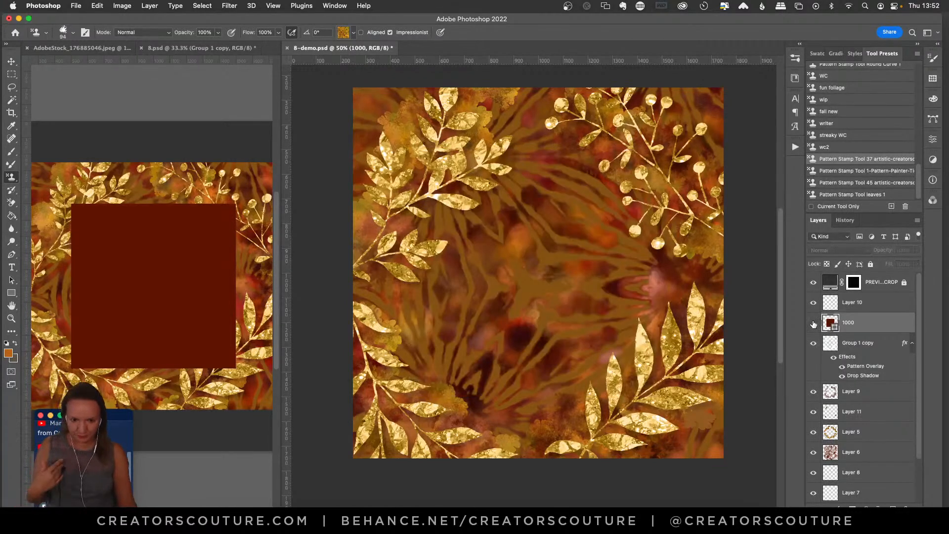
click(813, 324)
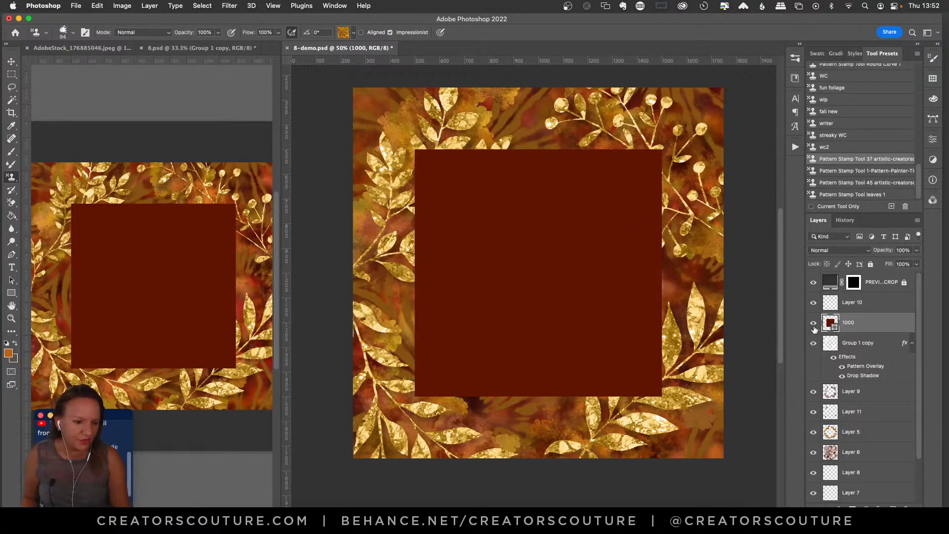
click(813, 324)
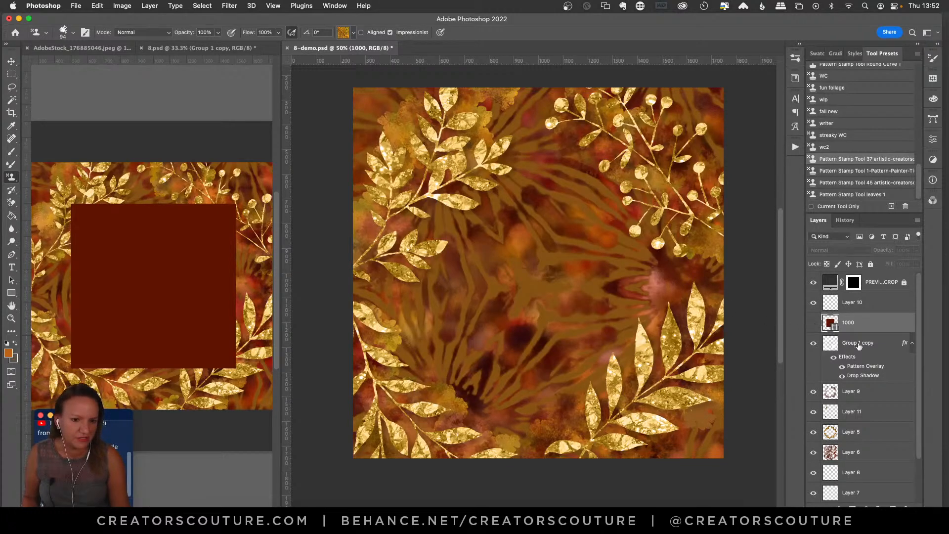
Add a new layer above Layer 9 and sample the dark red of the square in 8.psd as the foreground color
click(858, 391)
click(892, 509)
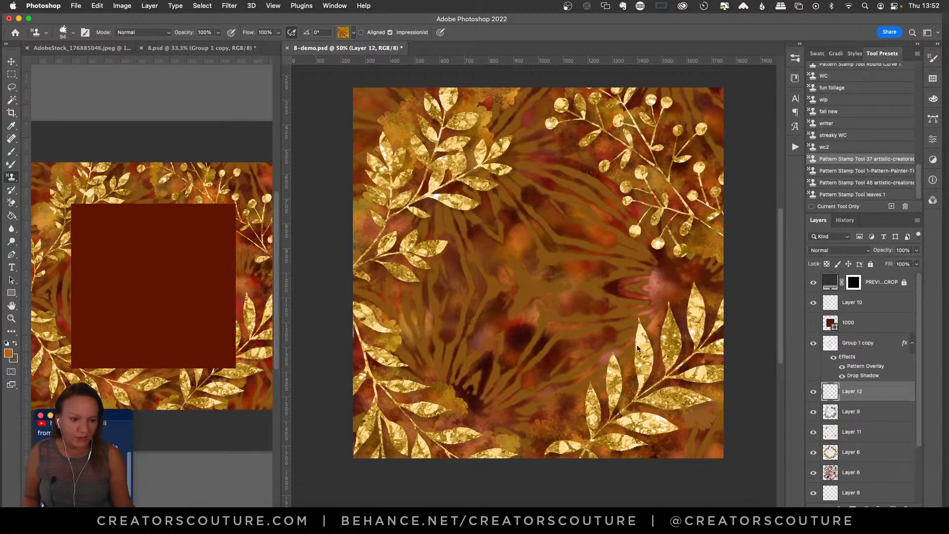
click(11, 125)
click(173, 266)
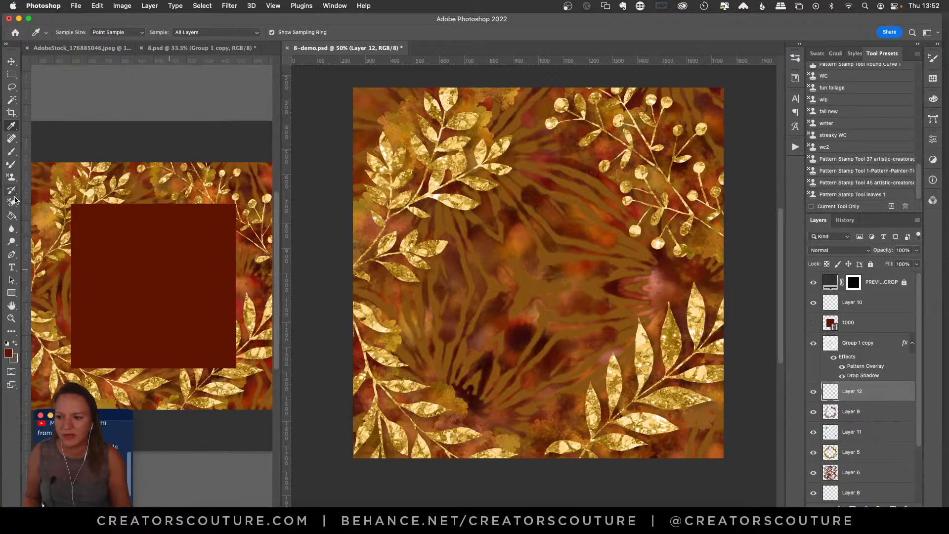
Set the Gradient Tool to a radial gradient with the Foreground to Transparent preset
click(12, 215)
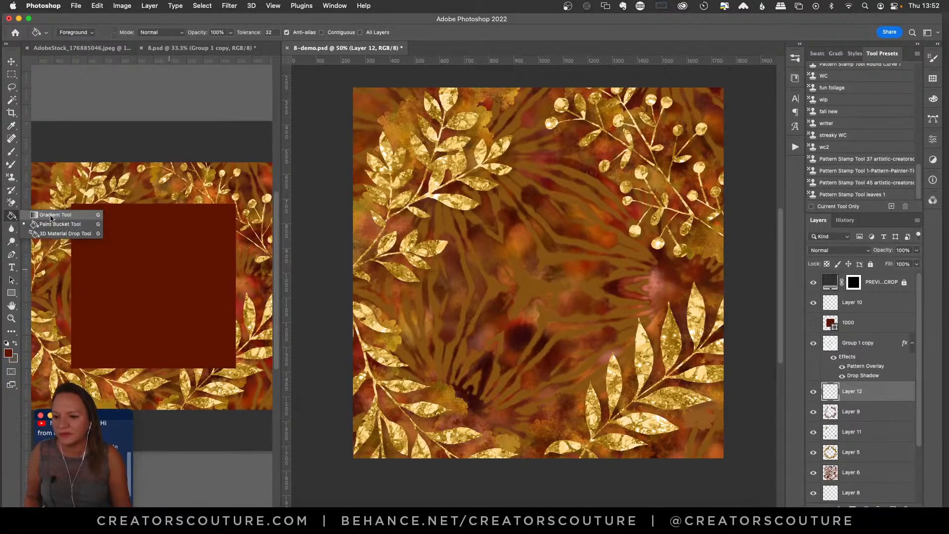
click(51, 215)
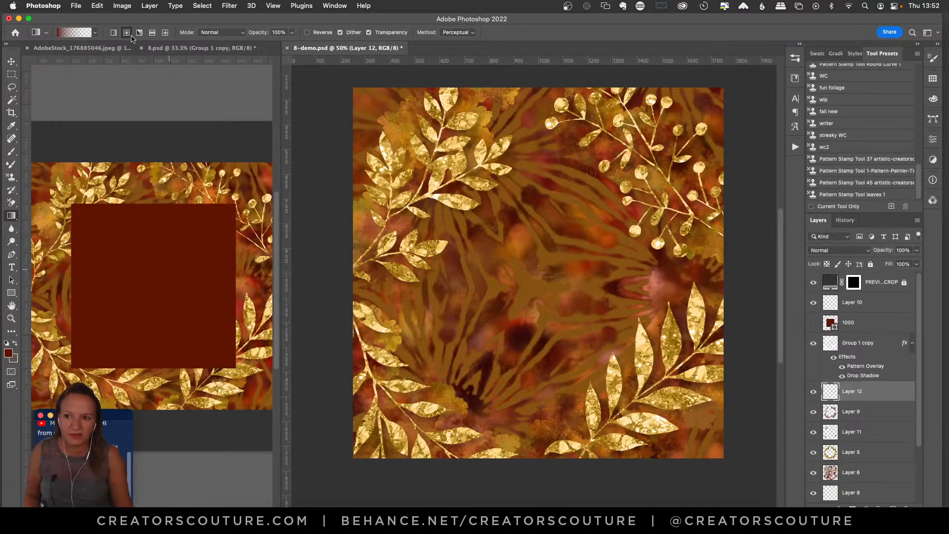
click(126, 32)
click(69, 30)
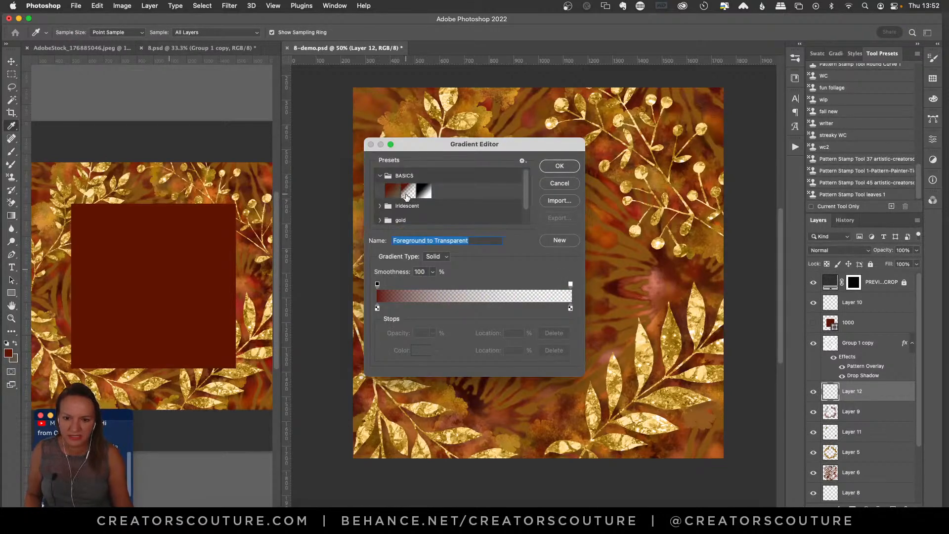
click(559, 166)
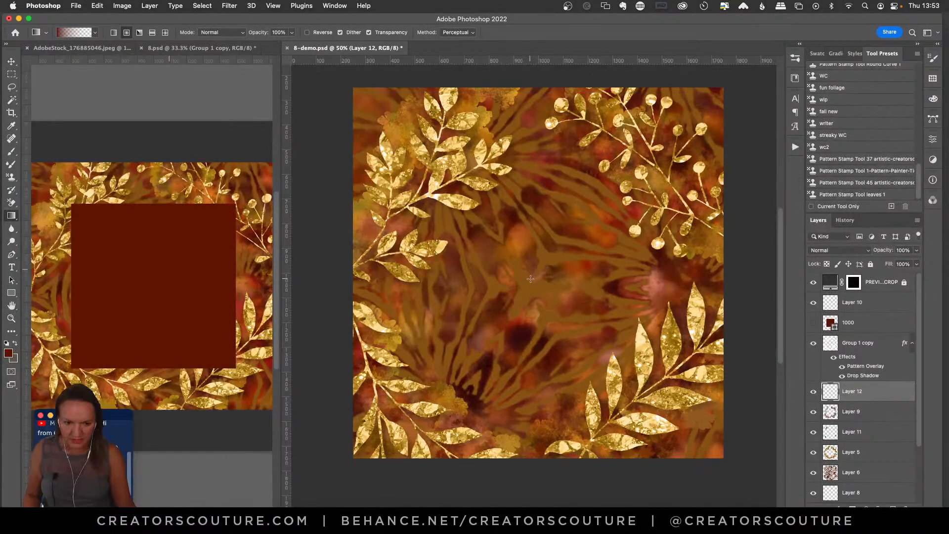
Build up a dark red radial glow on Layer 12 with several gradients from the artwork's center outward
drag(514, 318, 495, 360)
drag(530, 275, 564, 451)
drag(543, 288, 544, 500)
drag(539, 255, 541, 397)
drag(529, 298, 552, 454)
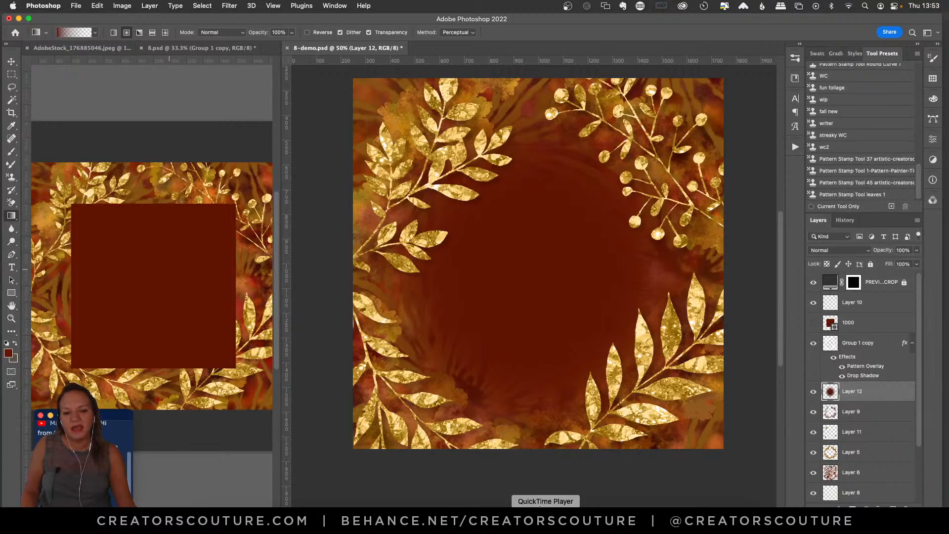
drag(522, 300, 523, 491)
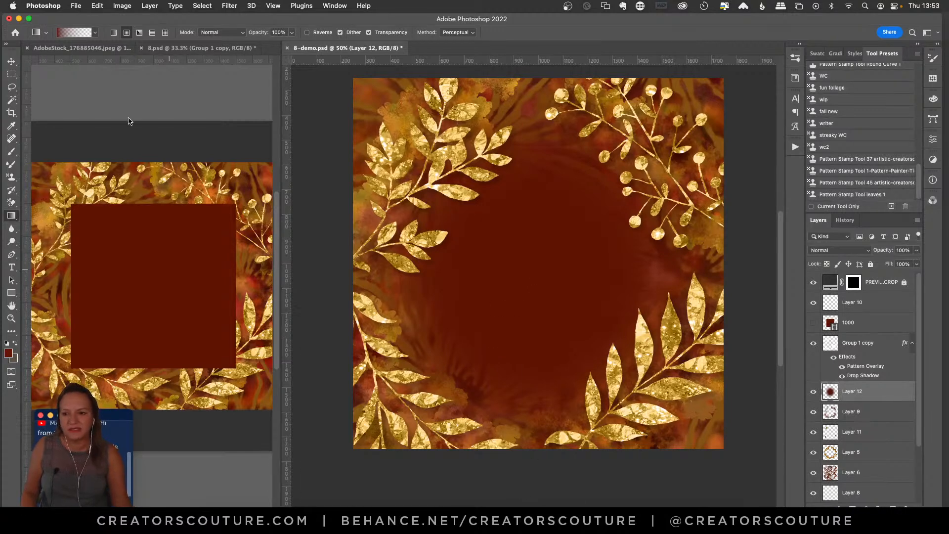
In 8.psd, hide the 1000 layer and show Layer 10 to compare the center gradient, and return to 8-demo.psd
click(170, 92)
click(813, 302)
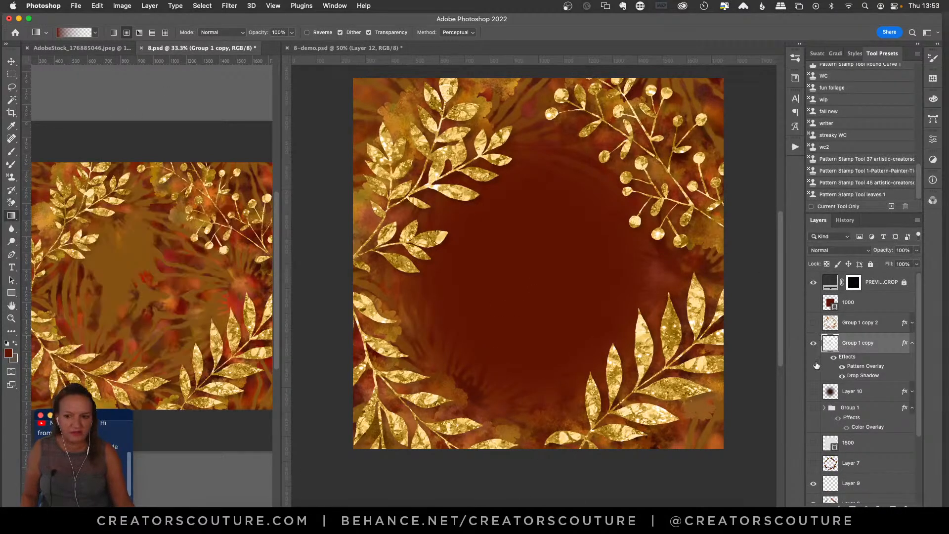
click(813, 392)
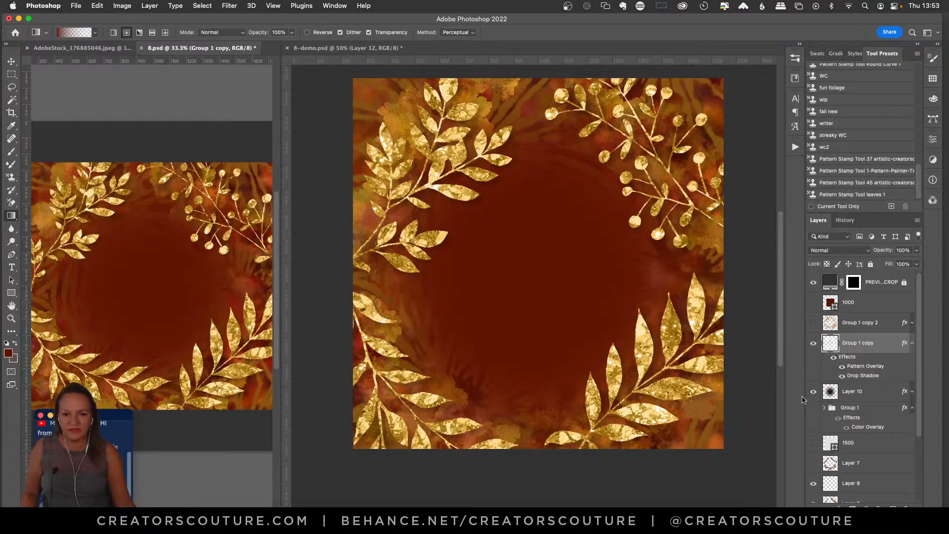
click(494, 282)
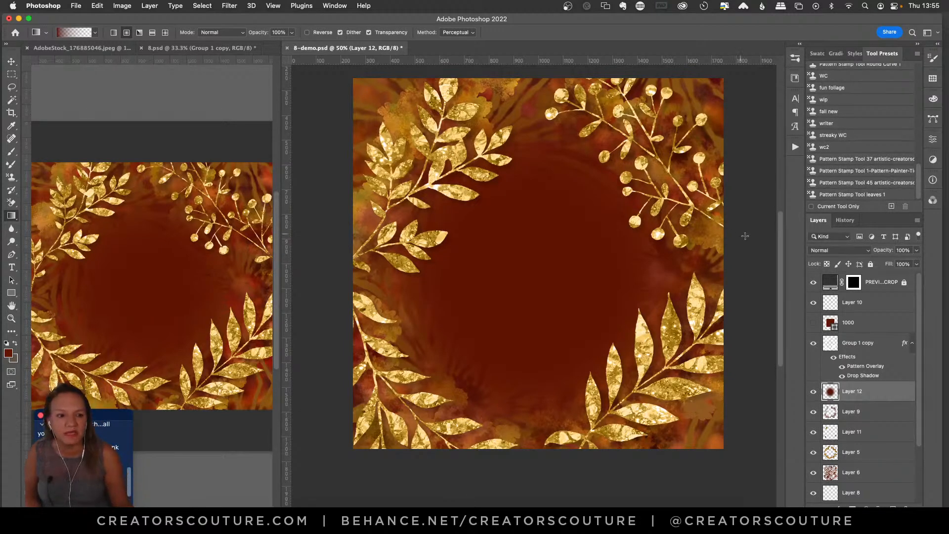
Switch to Google Chrome and open the Creators Couture Insiders Facebook group to view the members' autumn artwork
click(795, 58)
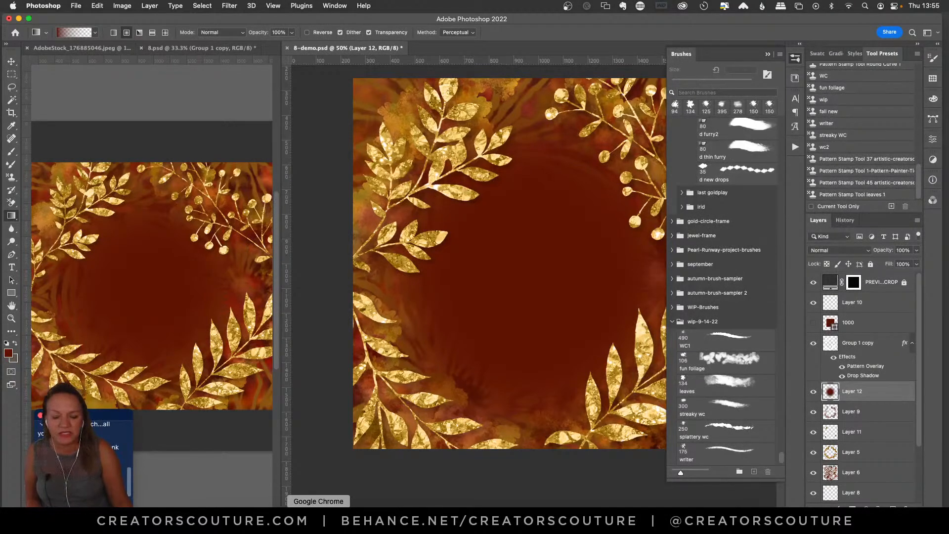
click(318, 516)
click(689, 28)
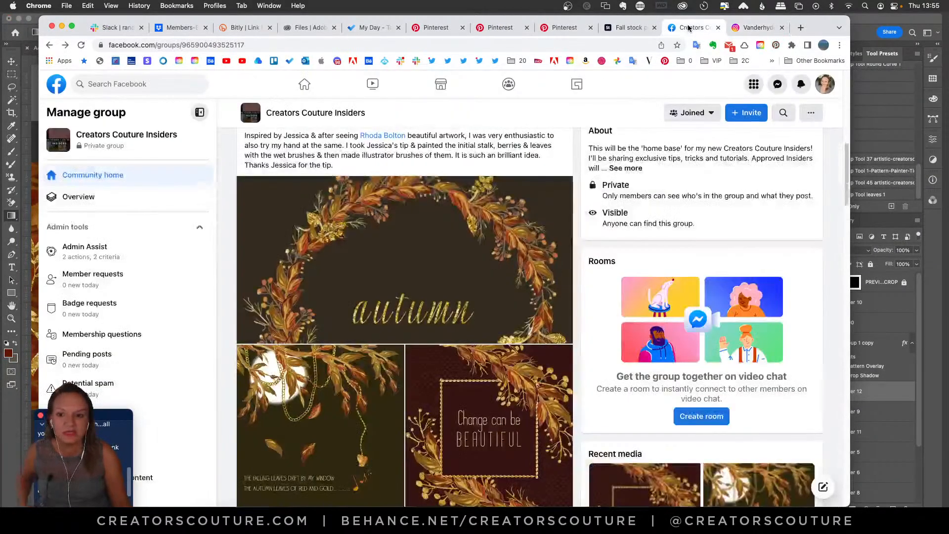
Open behance.net in a new browser tab and show the Work projects of the signed-in account's Behance profile
key(super+t)
text(behance.net)
key(Return)
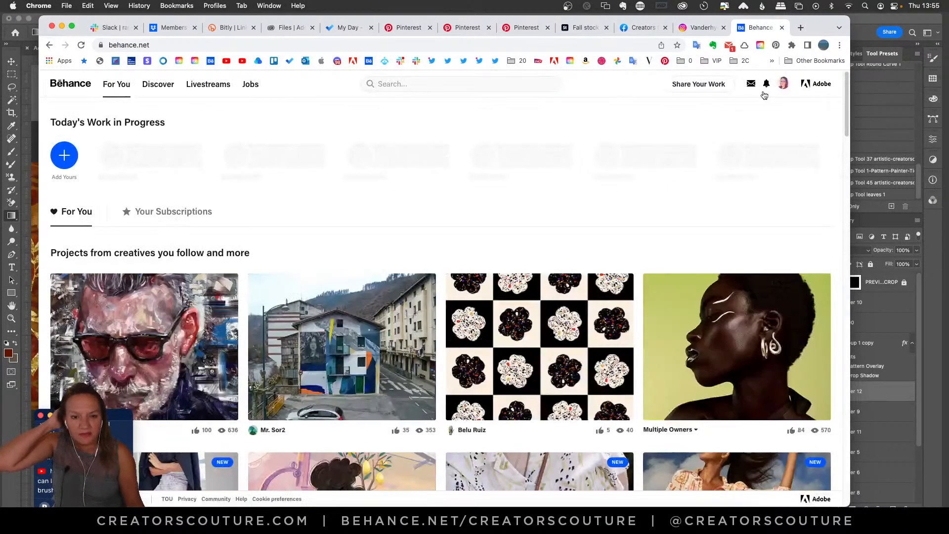
click(783, 83)
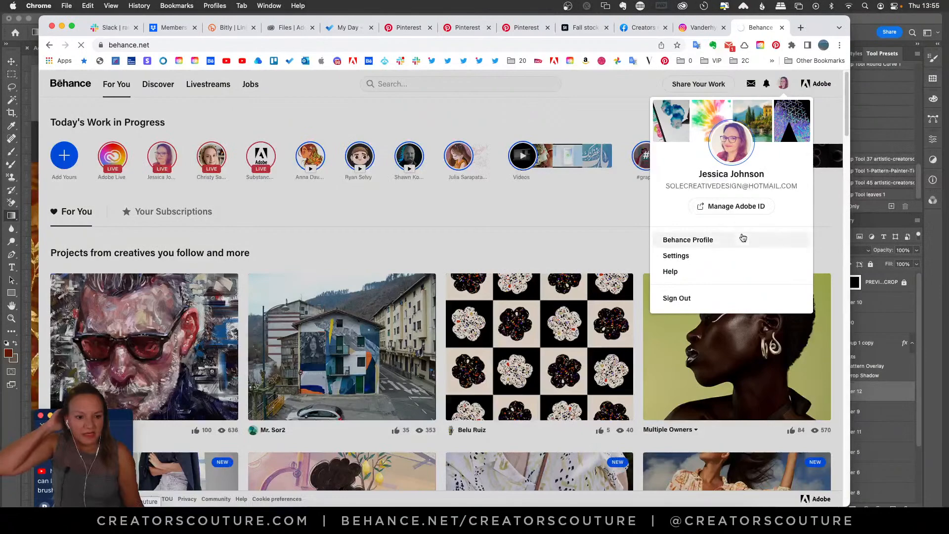
click(744, 237)
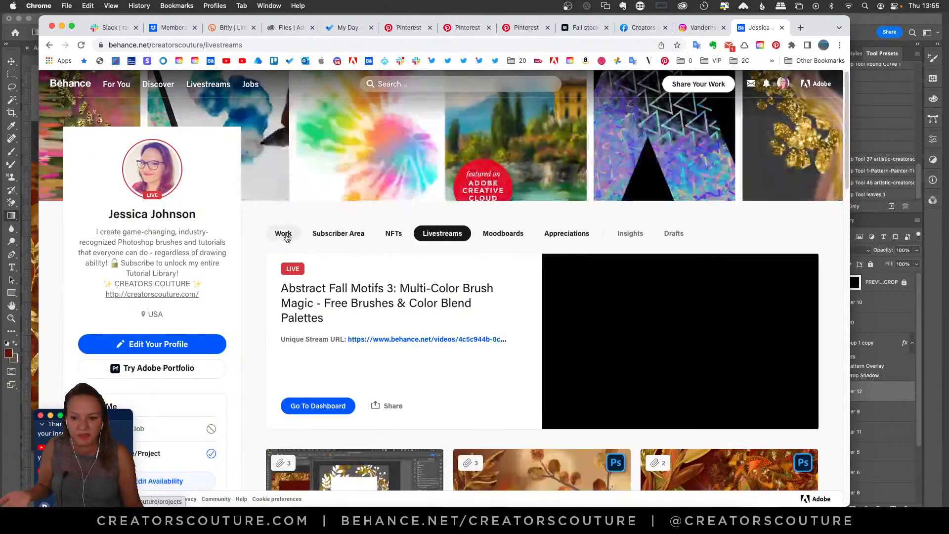
click(284, 234)
Examine the brush and tutorial projects on the Behance profile, including the floral project's attached source files, and return to 8-demo.psd in Photoshop
scroll(514, 250, down, 1)
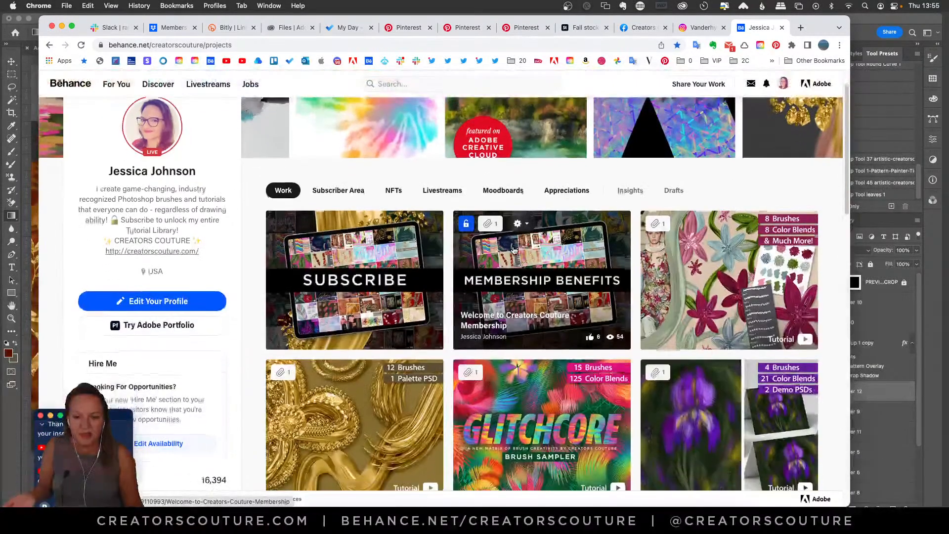
scroll(514, 250, up, 1)
mouse_move(662, 252)
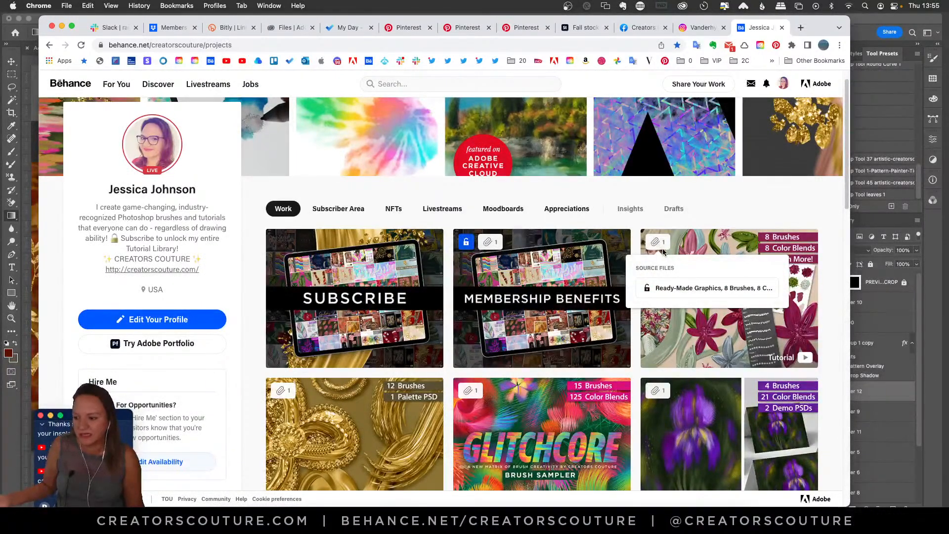
scroll(663, 252, down, 1)
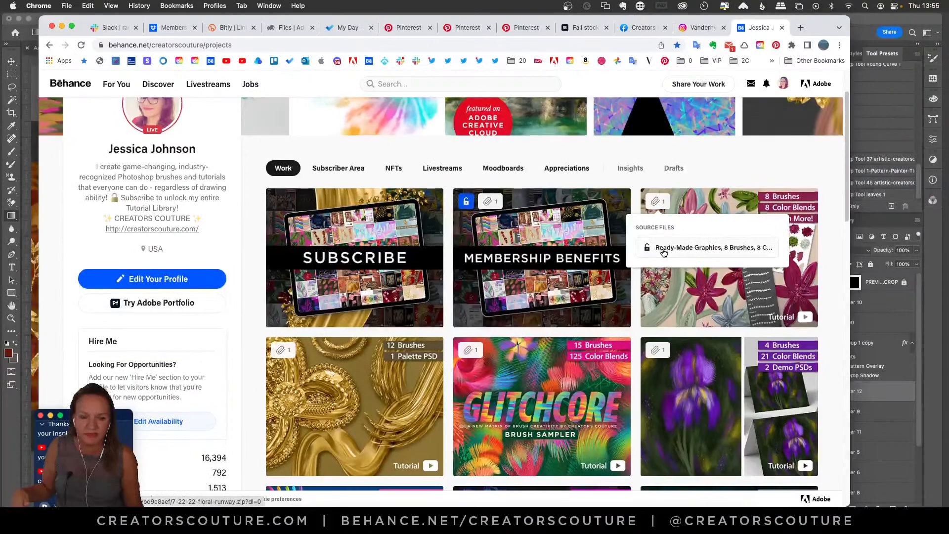
scroll(771, 287, up, 1)
scroll(819, 313, down, 1)
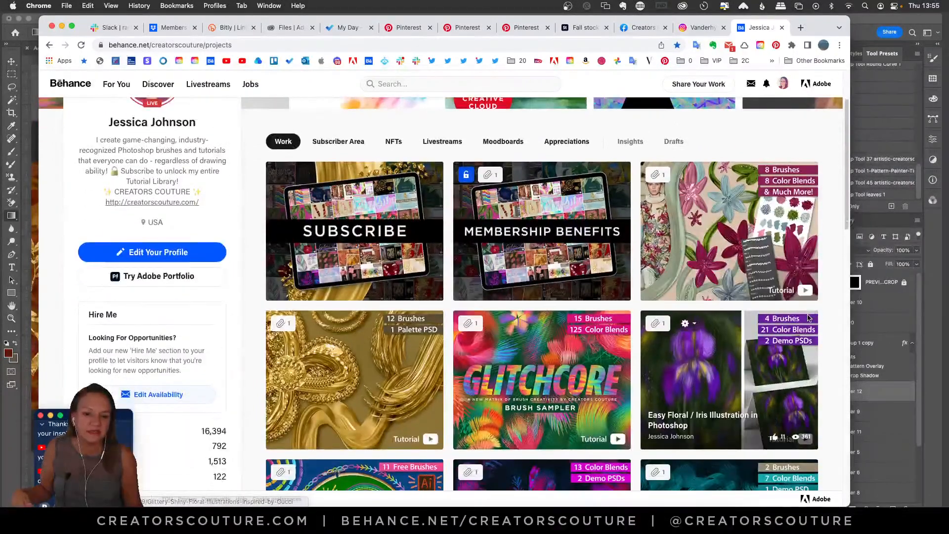
scroll(809, 317, up, 1)
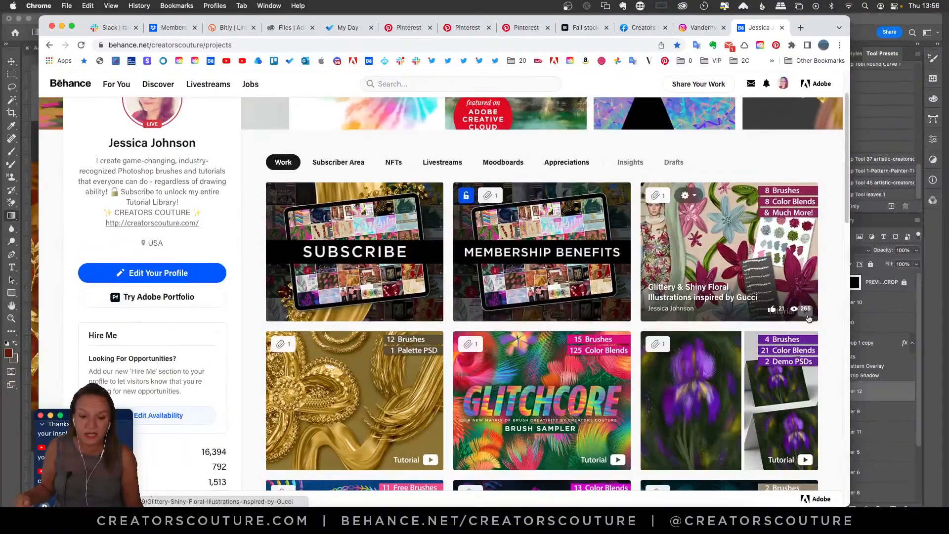
scroll(809, 318, down, 2)
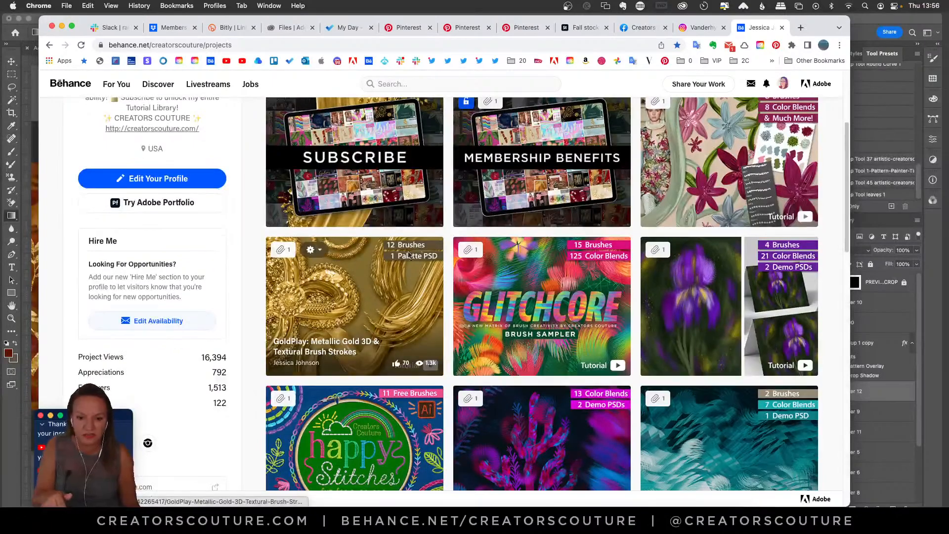
scroll(756, 278, down, 3)
scroll(756, 279, down, 5)
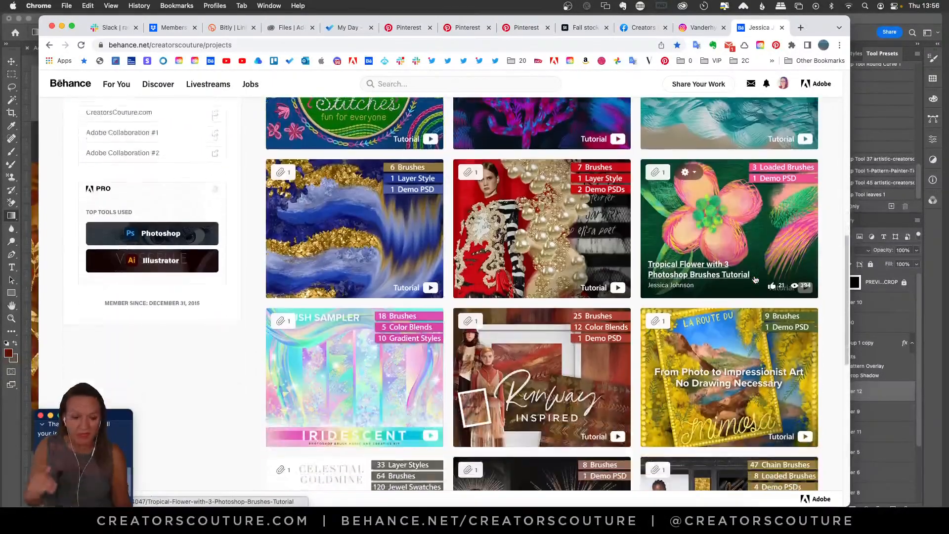
scroll(755, 280, down, 2)
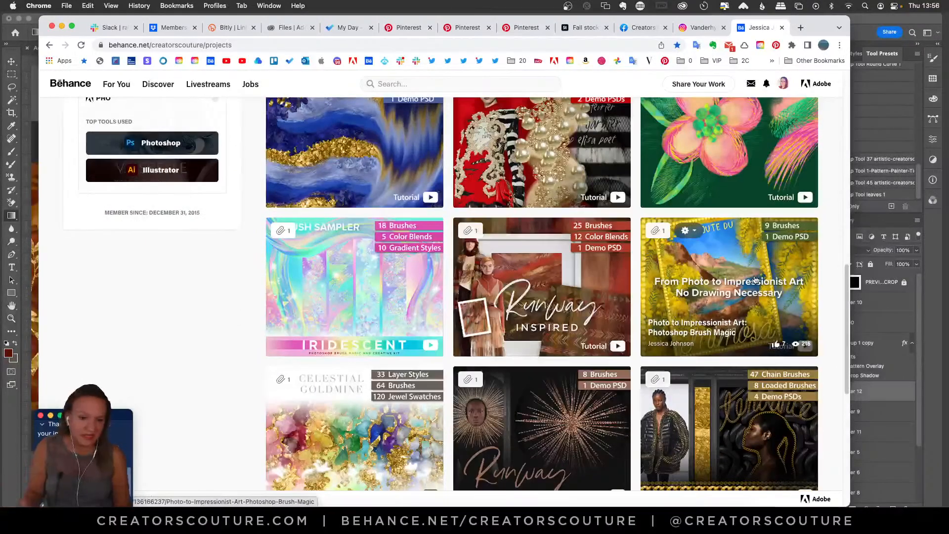
scroll(755, 280, down, 6)
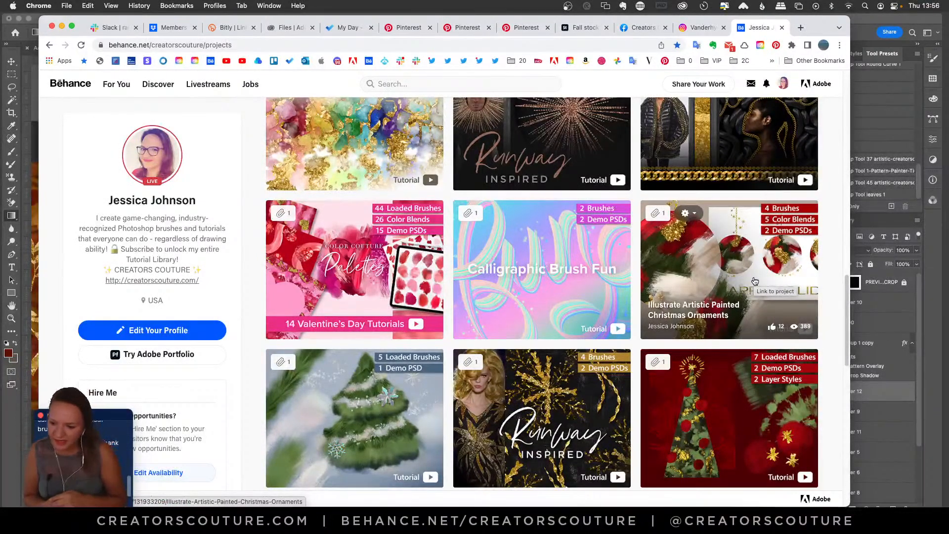
scroll(500, 154, up, 5)
scroll(500, 154, up, 10)
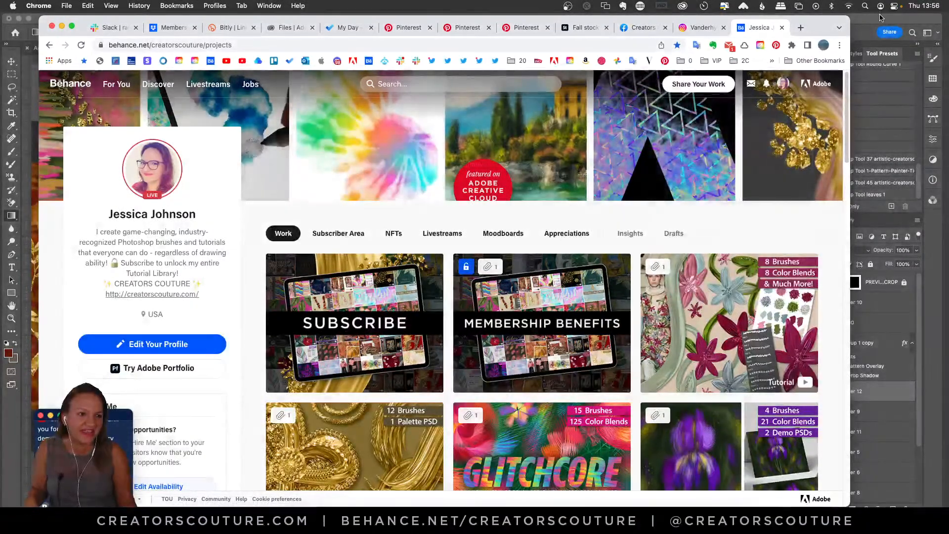
click(879, 18)
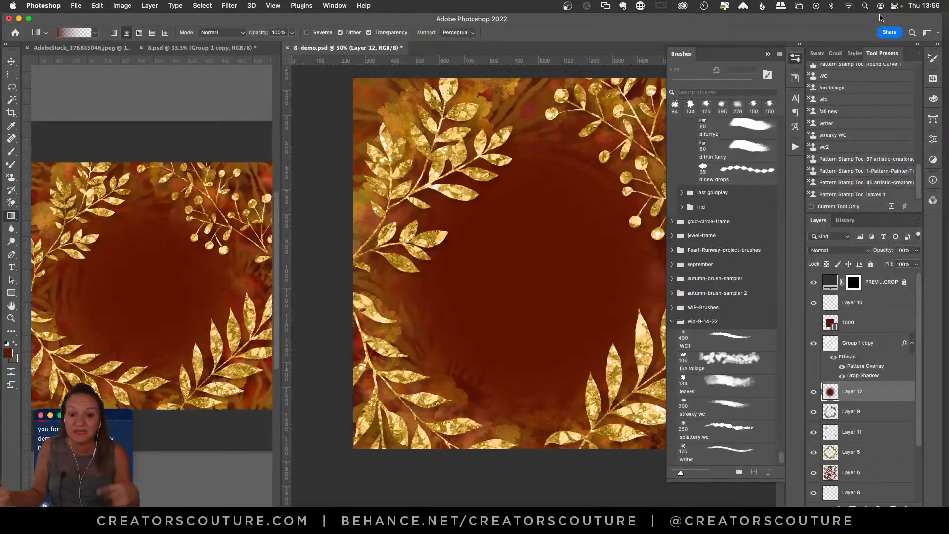